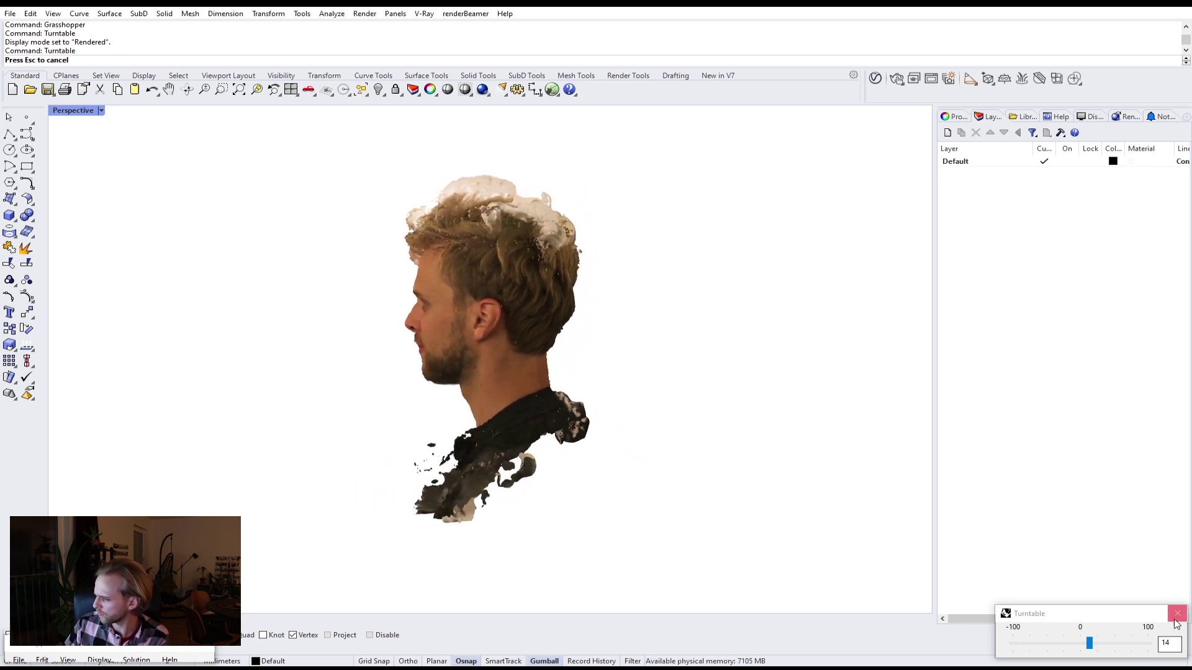
Stop the Turntable rotation and view the textured head scan from its other side.
{"action": "key", "text": "Escape"}
{"action": "right_click_drag", "start_coordinate": [350, 383], "coordinate": [415, 375]}
{"action": "right_click_drag", "start_coordinate": [317, 353], "coordinate": [613, 416]}
{"action": "scroll", "coordinate": [458, 347], "scroll_direction": "up", "scroll_amount": 12}
{"action": "scroll", "coordinate": [593, 220], "scroll_direction": "down", "scroll_amount": 5}
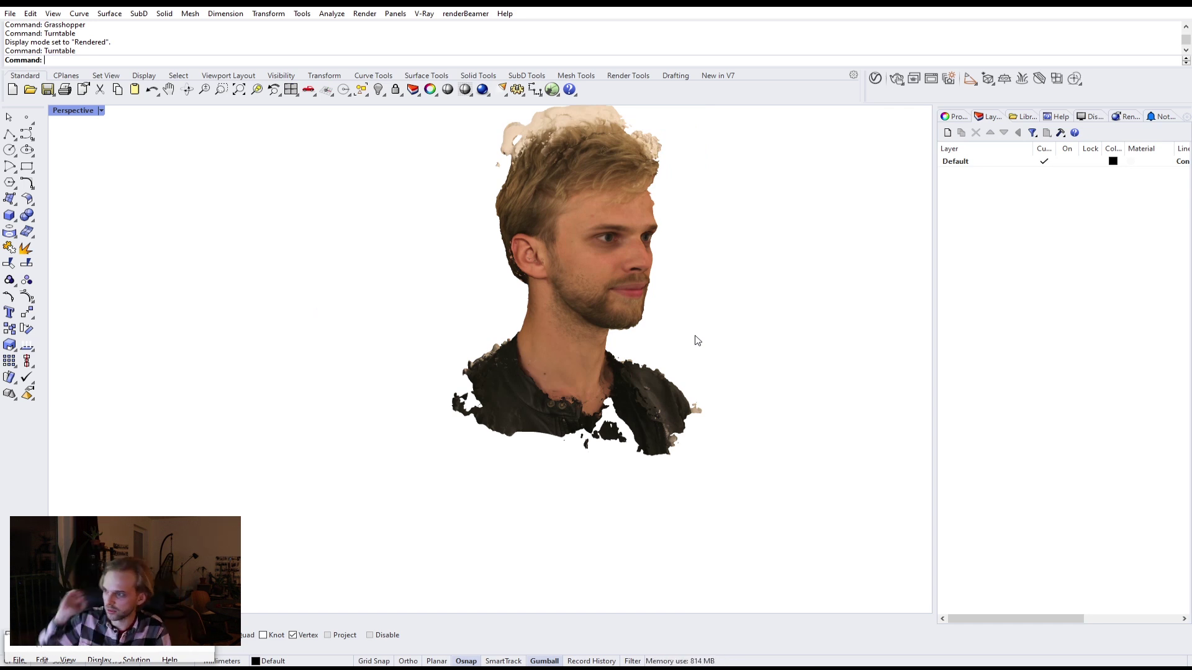
{"action": "right_click_drag", "start_coordinate": [715, 333], "coordinate": [664, 457], "text": "shift"}
{"action": "scroll", "coordinate": [644, 454], "scroll_direction": "up", "scroll_amount": 2}
{"action": "right_click_drag", "start_coordinate": [451, 357], "coordinate": [471, 332], "text": "shift"}
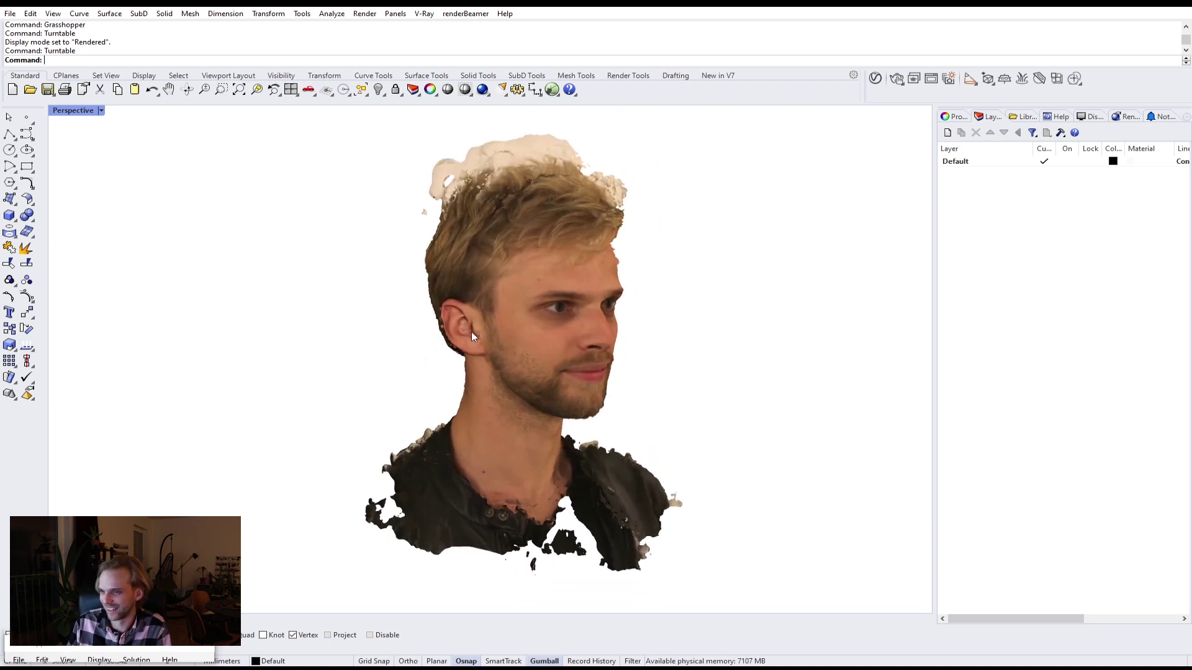
Switch the Perspective viewport to the Shaded display mode and view the head scan from its side.
{"action": "left_click", "coordinate": [75, 112]}
{"action": "left_click", "coordinate": [103, 165]}
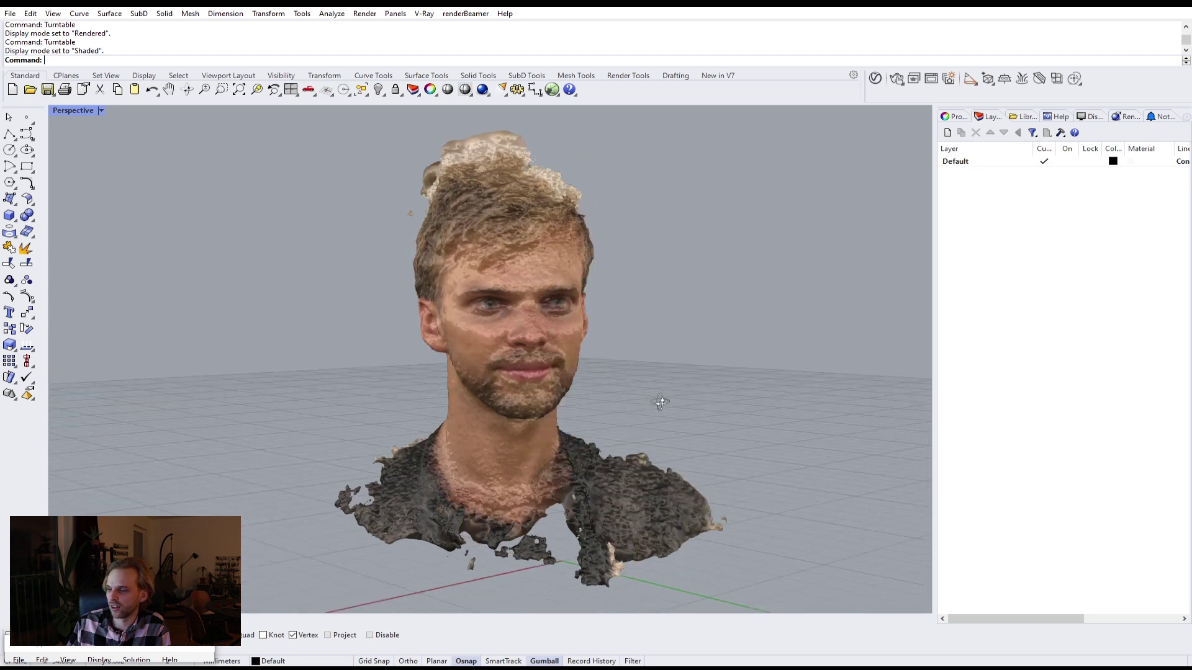
{"action": "scroll", "coordinate": [607, 403], "scroll_direction": "up", "scroll_amount": 3}
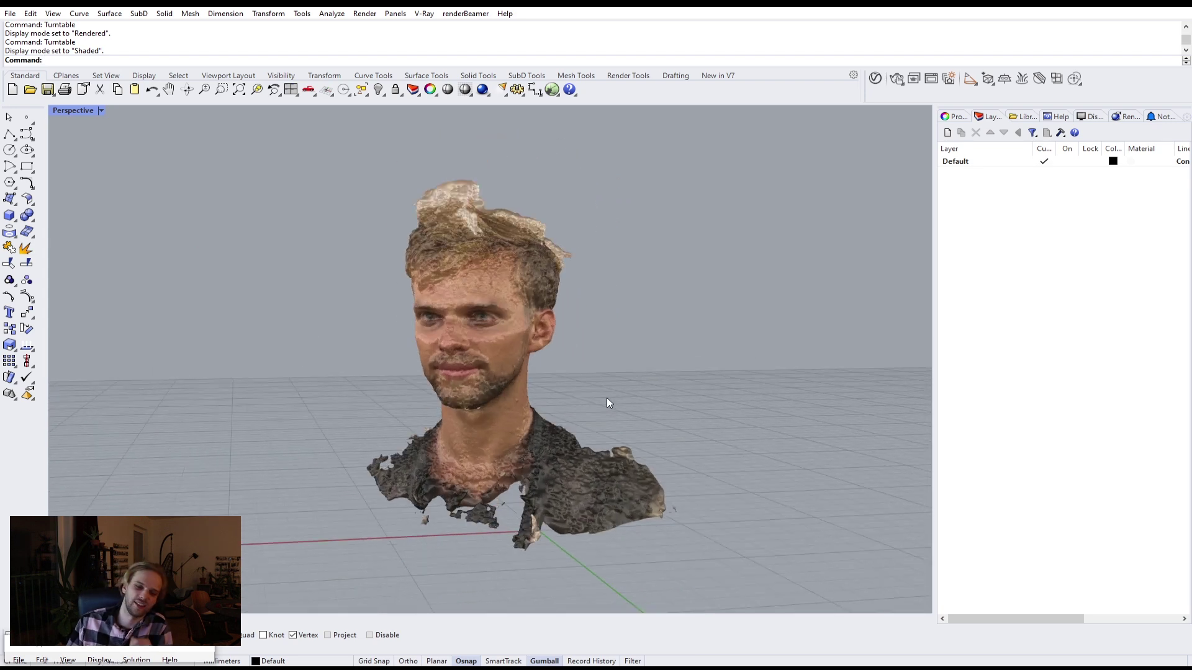
{"action": "right_click_drag", "start_coordinate": [607, 403], "coordinate": [571, 399]}
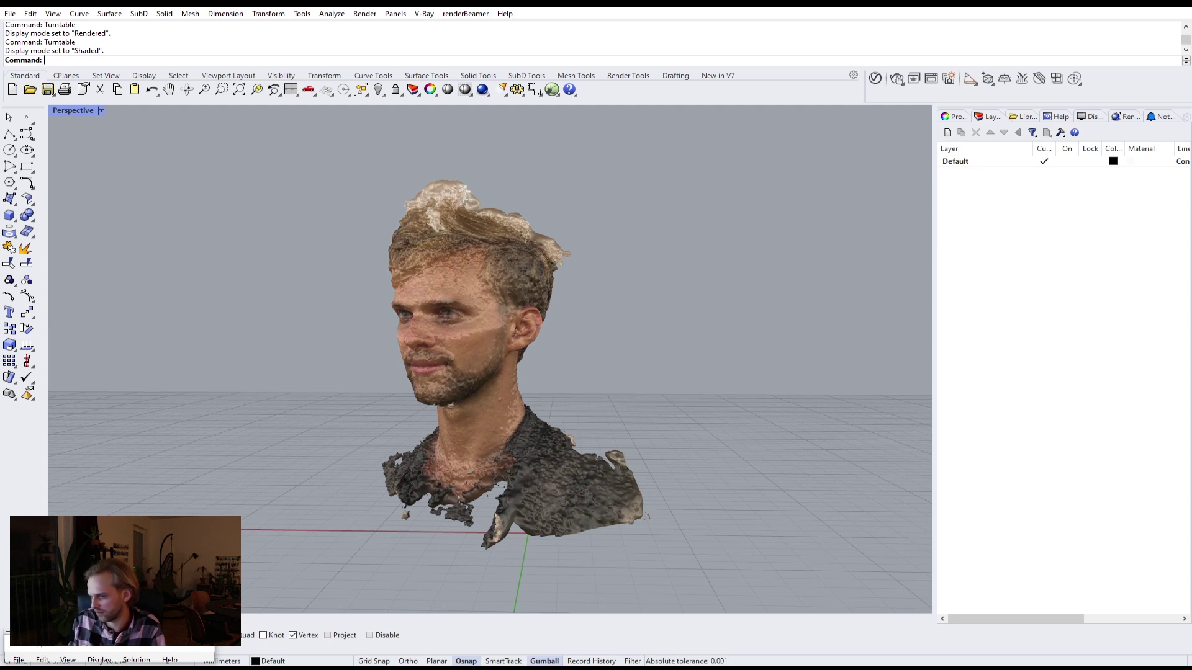
Bring up the Grasshopper window beside the Rhino viewport and keep the whole head scan in view.
{"action": "left_click_drag", "start_coordinate": [82, 646], "coordinate": [1064, 9]}
{"action": "double_click", "coordinate": [1018, 6]}
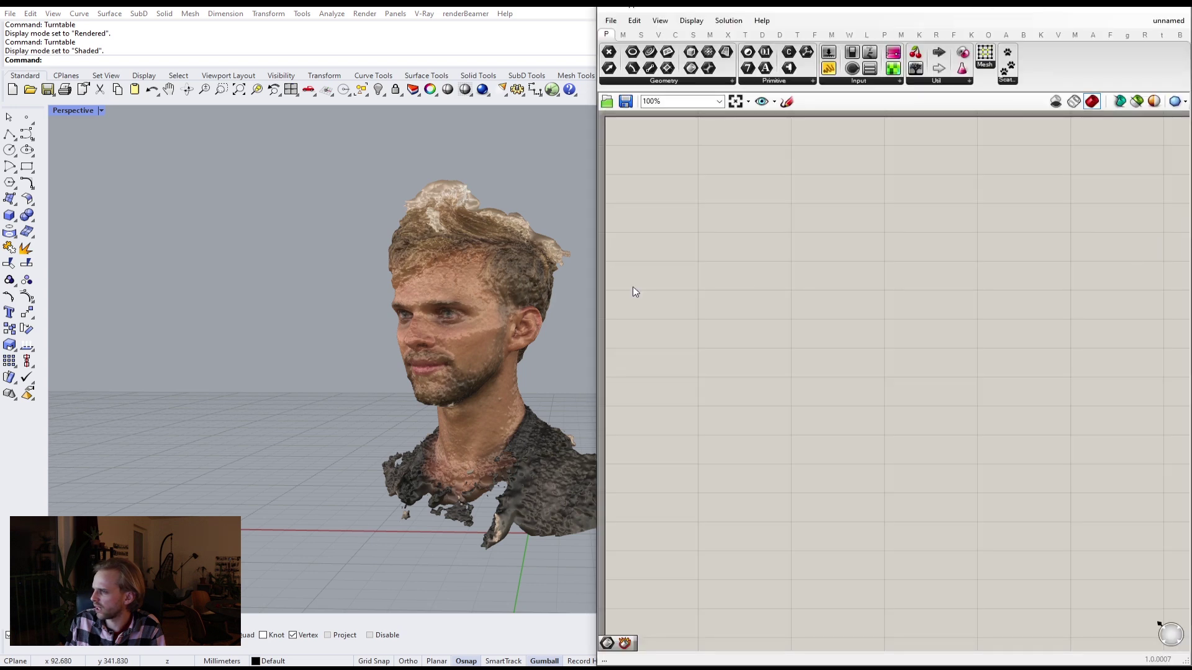
{"action": "right_click_drag", "start_coordinate": [465, 303], "coordinate": [422, 284], "text": "shift"}
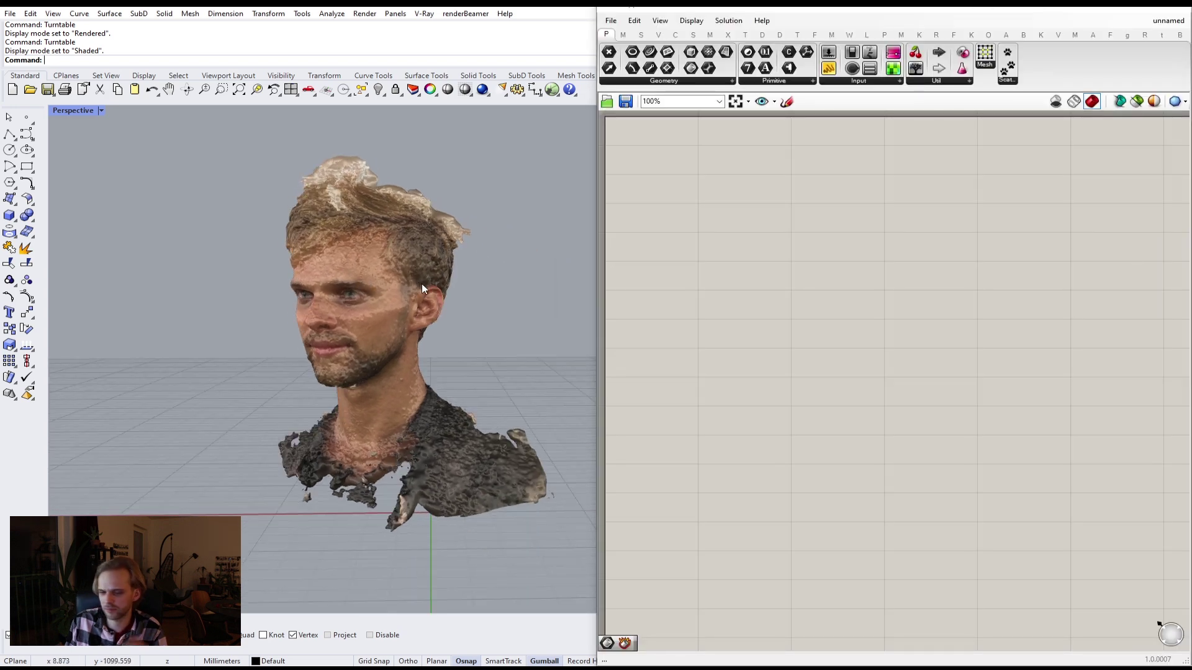
Add a TriRemesh component from the mesh triangulation tools to the Grasshopper canvas.
{"action": "left_click", "coordinate": [797, 35]}
{"action": "left_click", "coordinate": [709, 35]}
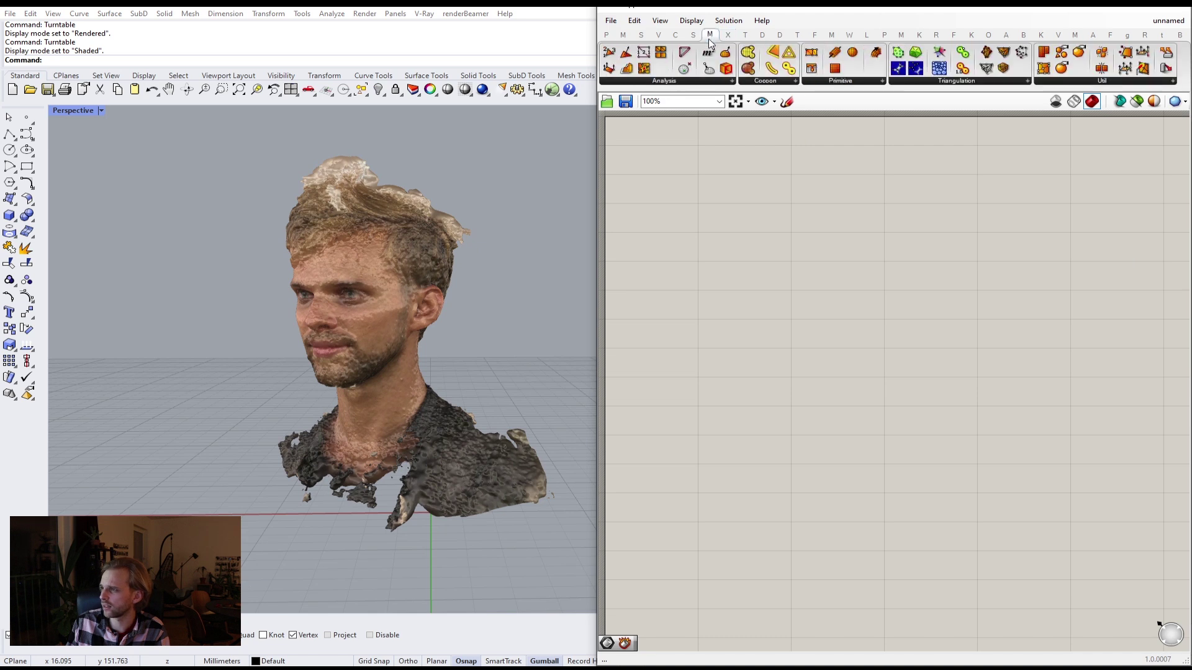
{"action": "left_click", "coordinate": [950, 82]}
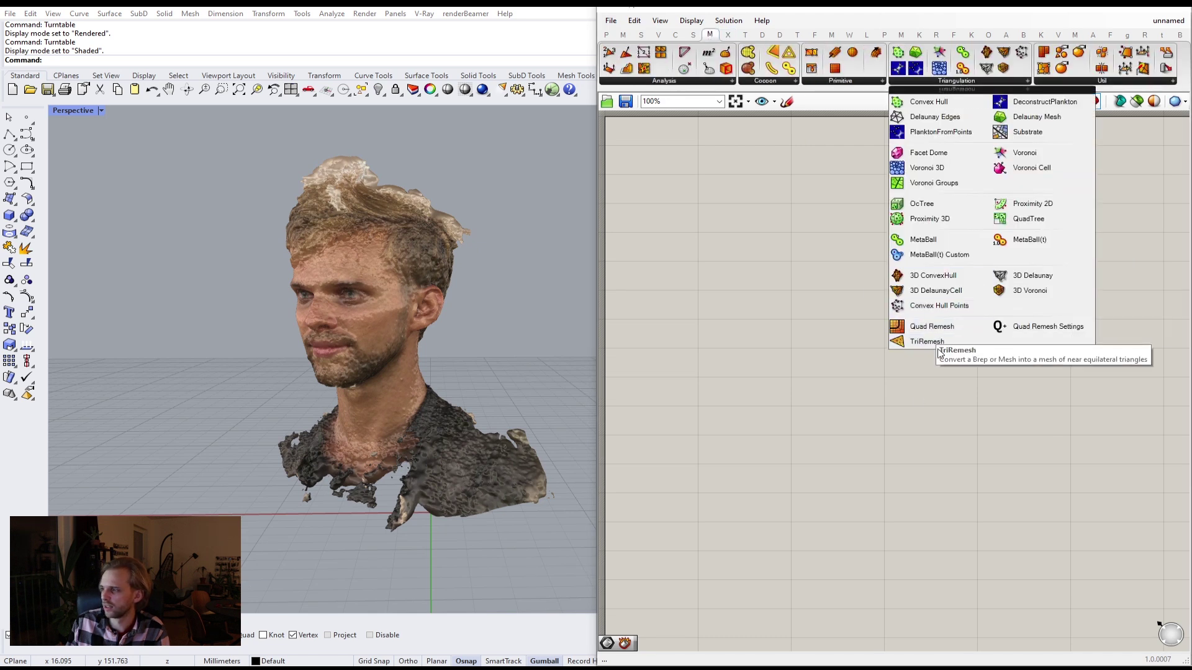
{"action": "left_click_drag", "start_coordinate": [927, 342], "coordinate": [955, 296]}
{"action": "scroll", "coordinate": [906, 313], "scroll_direction": "up", "scroll_amount": 3}
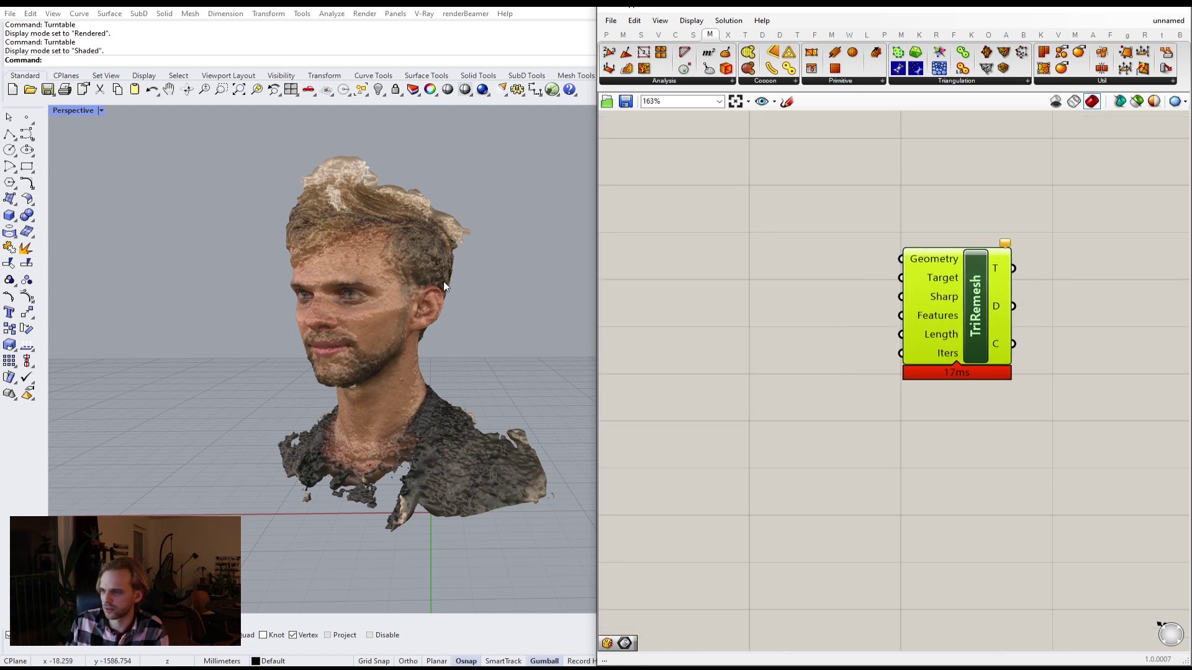
Examine the head scan from several sides, including its holes and open interior.
{"action": "right_click_drag", "start_coordinate": [448, 277], "coordinate": [423, 319]}
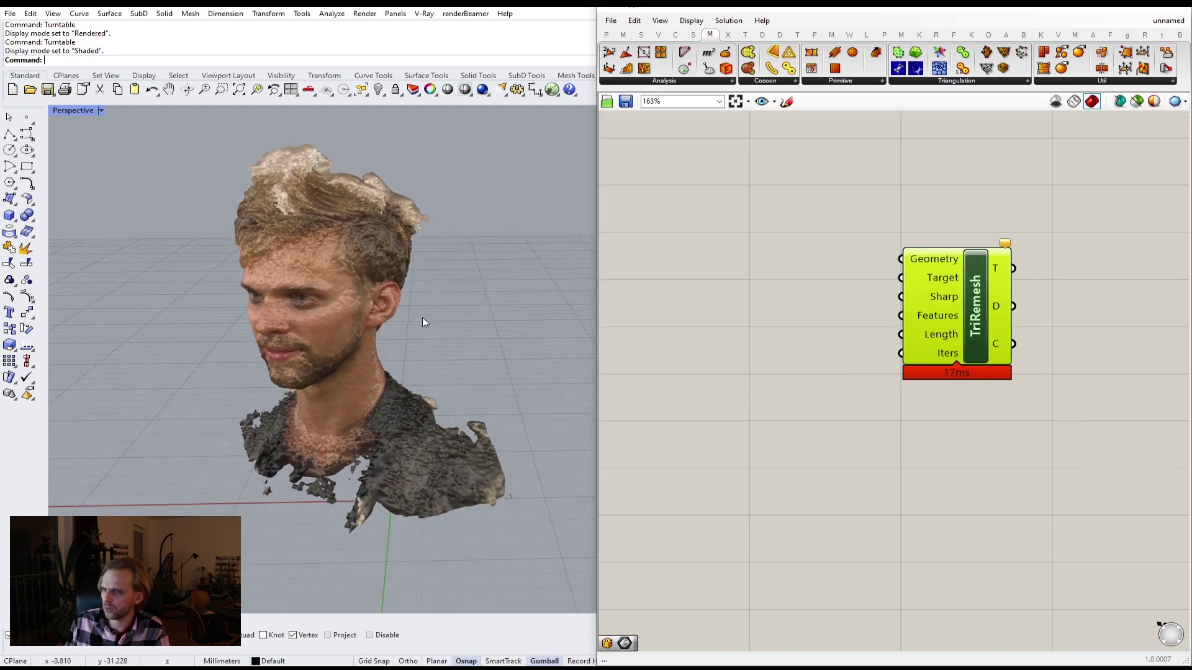
{"action": "left_click", "coordinate": [312, 325]}
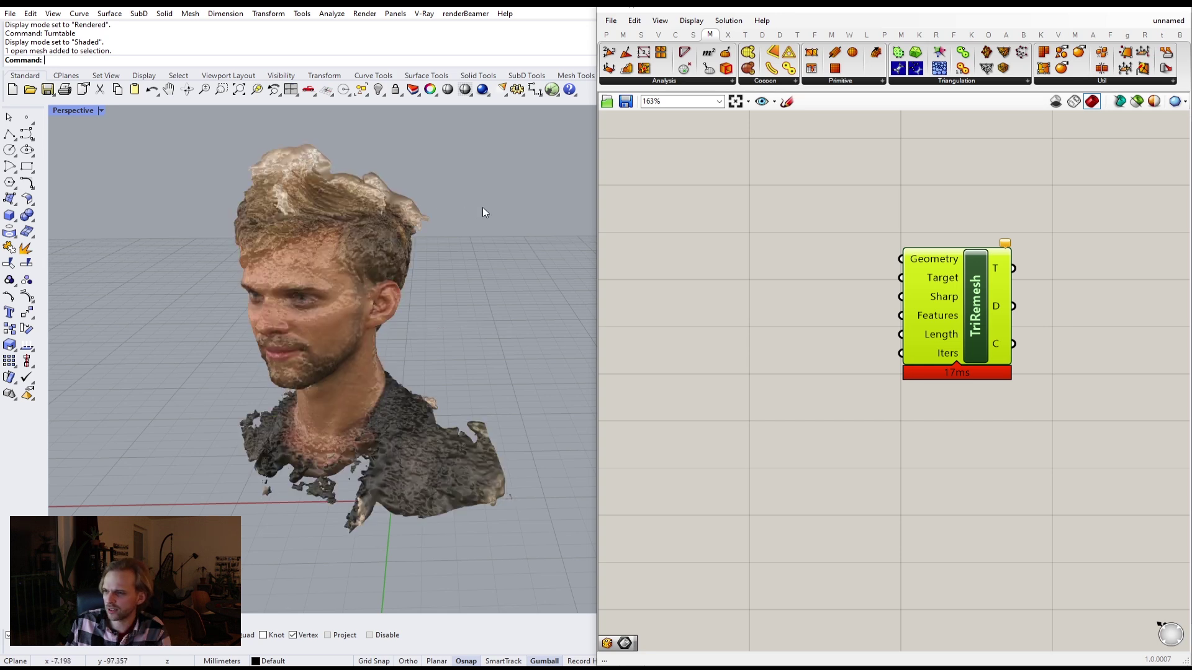
{"action": "right_click_drag", "start_coordinate": [476, 207], "coordinate": [499, 316]}
{"action": "scroll", "coordinate": [327, 281], "scroll_direction": "up", "scroll_amount": 6}
{"action": "right_click_drag", "start_coordinate": [326, 281], "coordinate": [268, 296]}
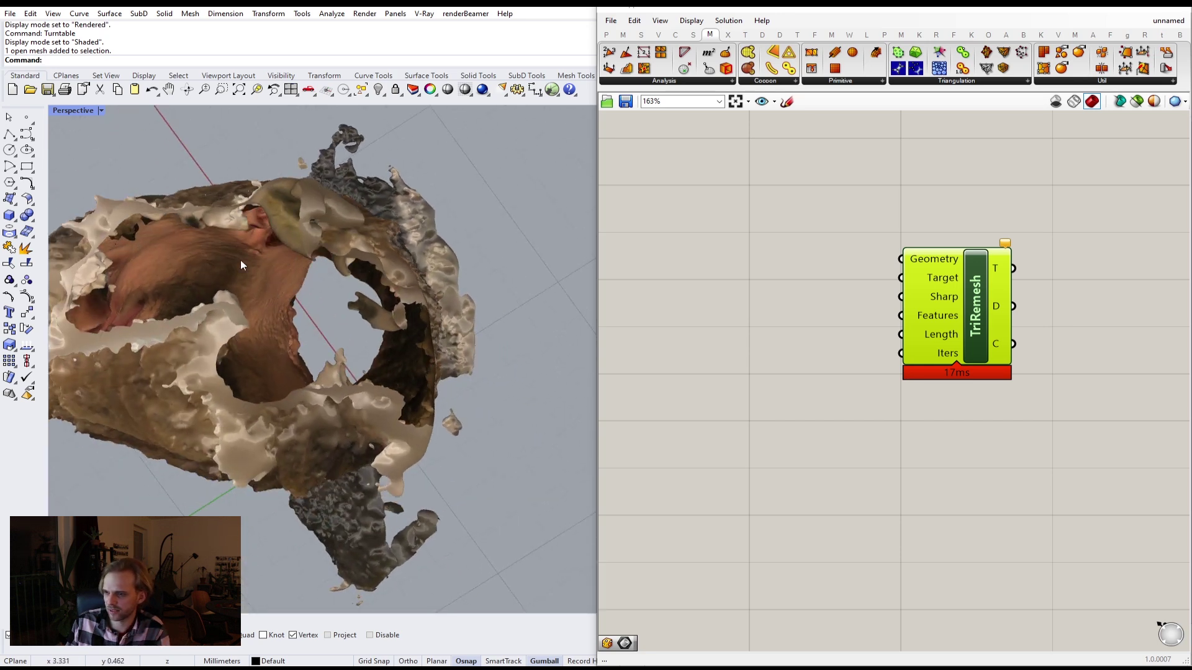
{"action": "right_click_drag", "start_coordinate": [415, 335], "coordinate": [249, 374]}
{"action": "right_click_drag", "start_coordinate": [365, 426], "coordinate": [303, 347]}
{"action": "right_click_drag", "start_coordinate": [374, 546], "coordinate": [289, 359]}
{"action": "right_click_drag", "start_coordinate": [486, 394], "coordinate": [351, 356]}
{"action": "scroll", "coordinate": [434, 365], "scroll_direction": "down", "scroll_amount": 6}
Separate the head scan with SplitDisjointMesh and delete all loose fragments, keeping only the main head mesh.
{"action": "left_click", "coordinate": [351, 358]}
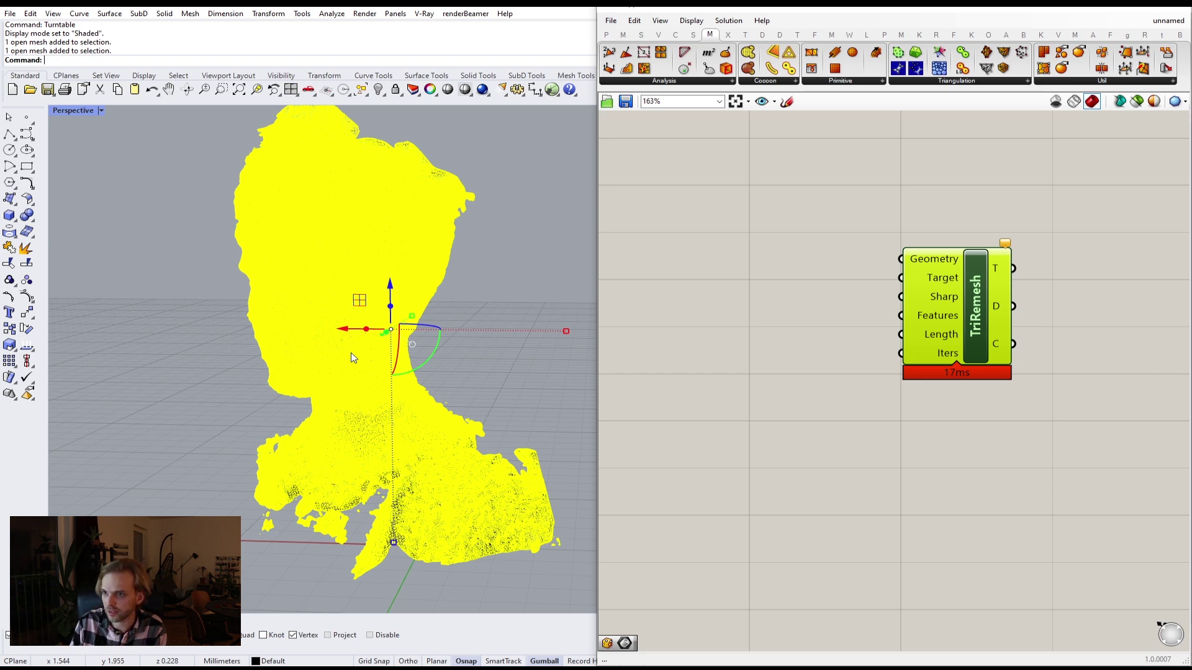
{"action": "key", "text": "Return"}
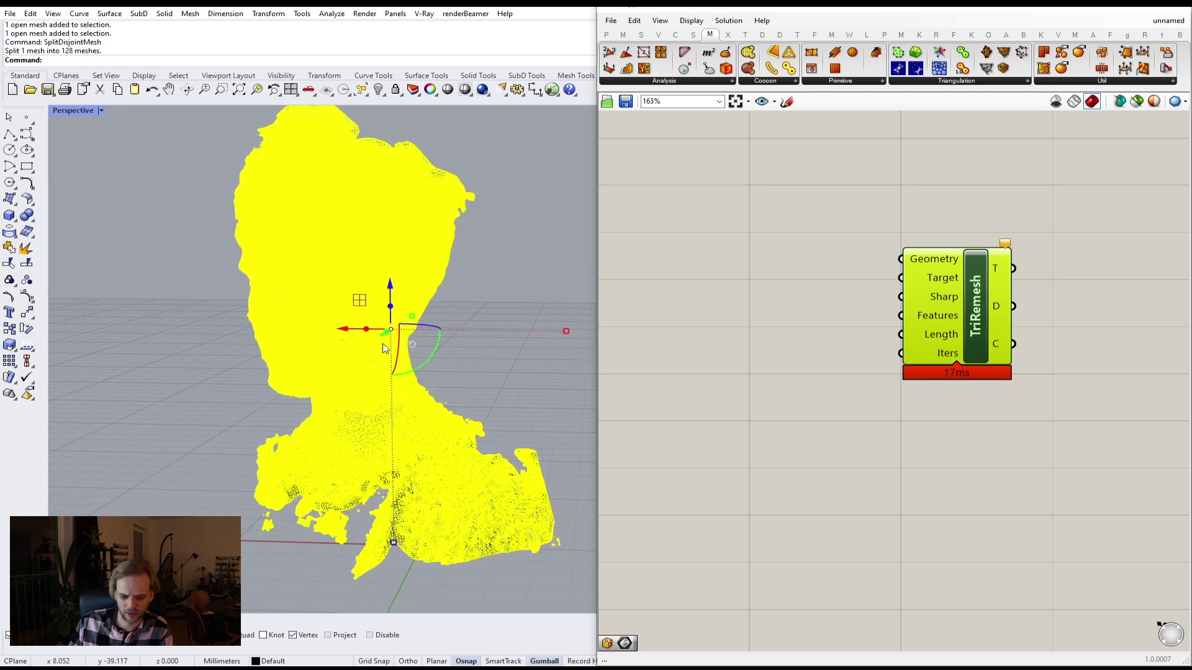
{"action": "left_click", "coordinate": [308, 289], "text": "ctrl"}
{"action": "right_click_drag", "start_coordinate": [305, 290], "coordinate": [366, 372]}
{"action": "key", "text": "Delete"}
{"action": "scroll", "coordinate": [519, 385], "scroll_direction": "up", "scroll_amount": 3}
{"action": "right_click_drag", "start_coordinate": [519, 385], "coordinate": [296, 343], "text": "shift"}
{"action": "scroll", "coordinate": [418, 381], "scroll_direction": "up", "scroll_amount": 5}
{"action": "scroll", "coordinate": [417, 382], "scroll_direction": "down", "scroll_amount": 7}
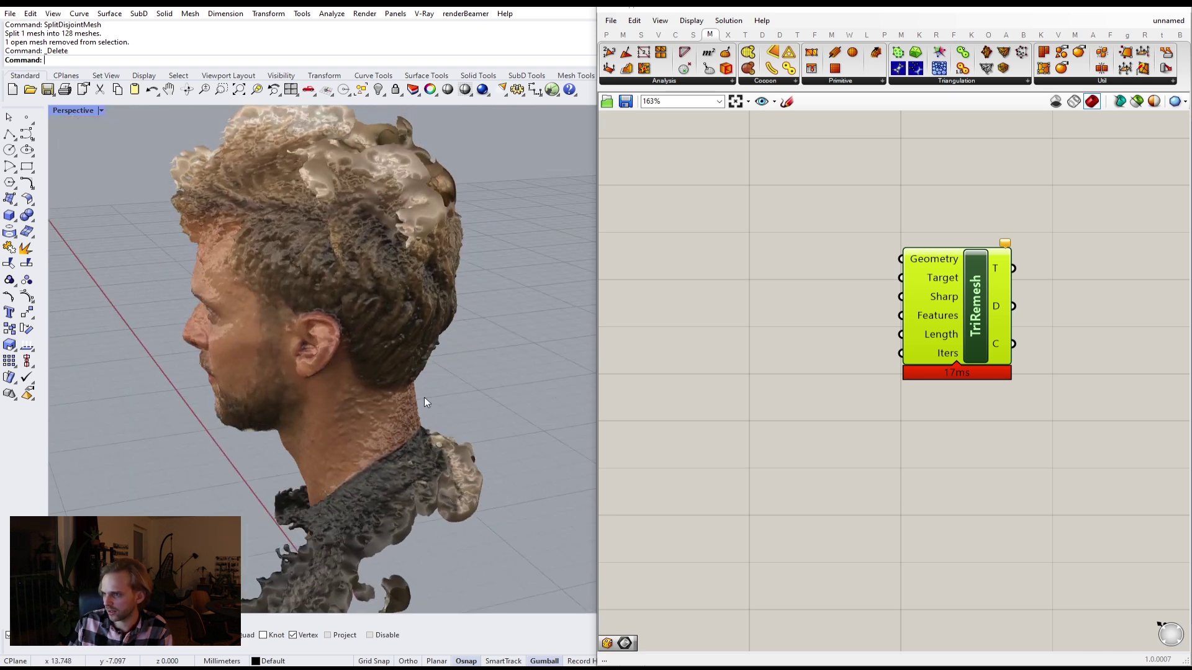
Check the head mesh's vertex and face counts with the What command.
{"action": "left_click", "coordinate": [296, 343]}
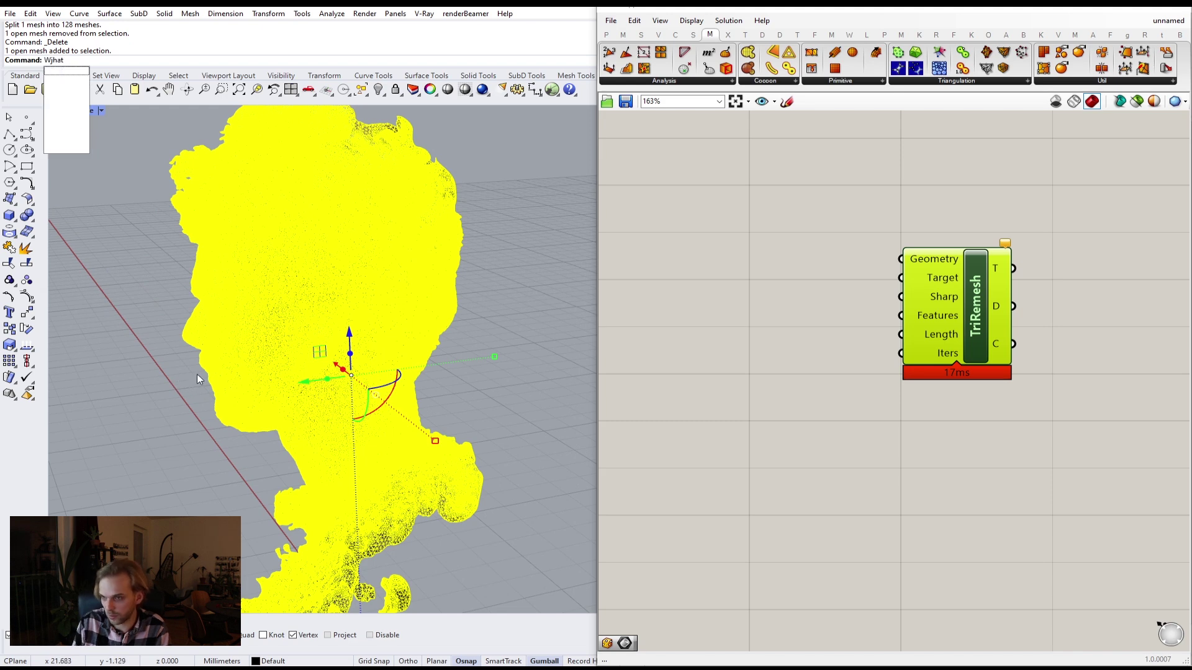
{"action": "type", "text": "hat"}
{"action": "key", "text": "Return"}
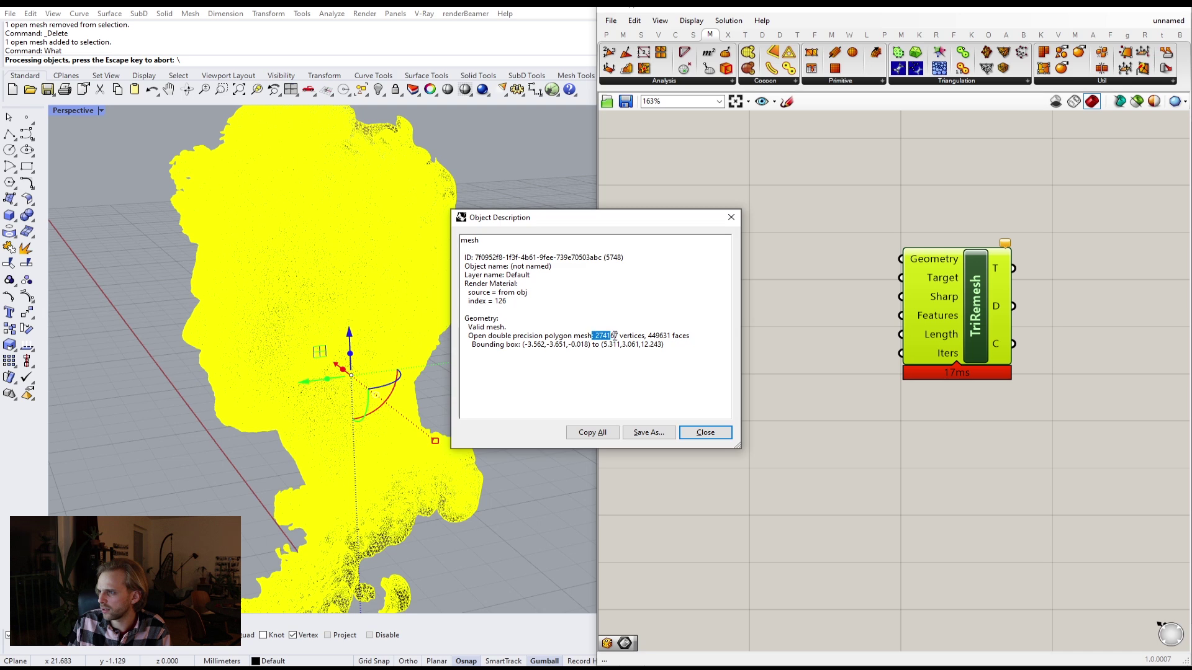
{"action": "left_click", "coordinate": [712, 438]}
{"action": "left_click", "coordinate": [543, 404]}
{"action": "right_click_drag", "start_coordinate": [542, 405], "coordinate": [559, 348]}
{"action": "double_click", "coordinate": [720, 227]}
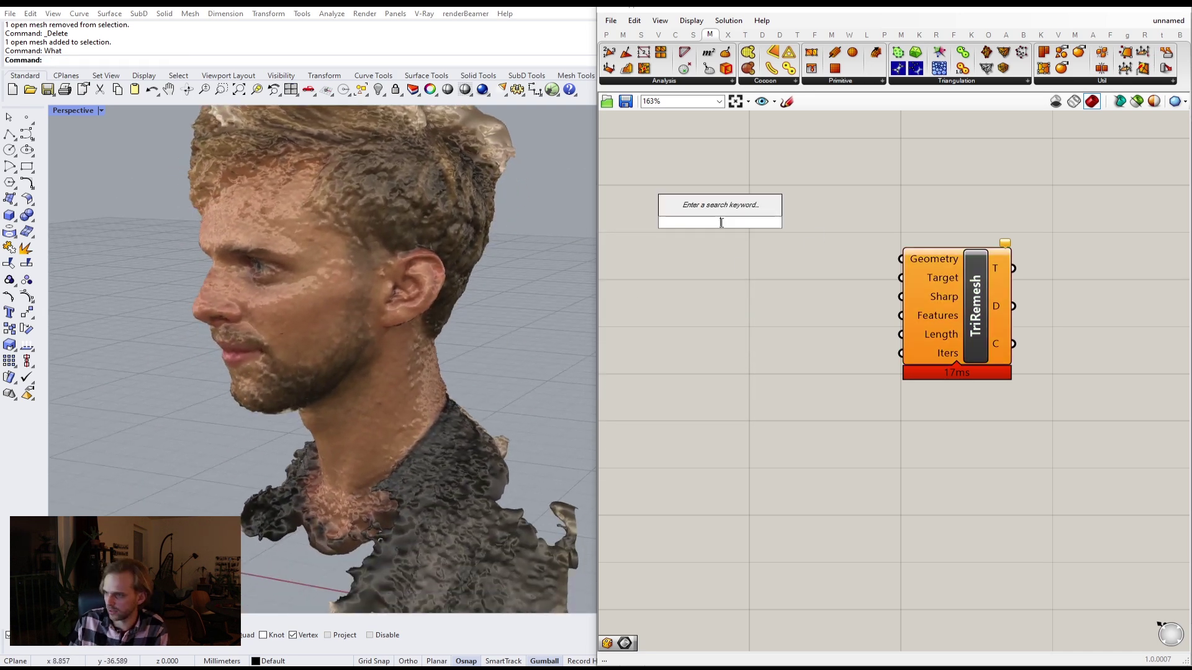
{"action": "type", "text": "mesh"}
{"action": "left_click", "coordinate": [716, 194]}
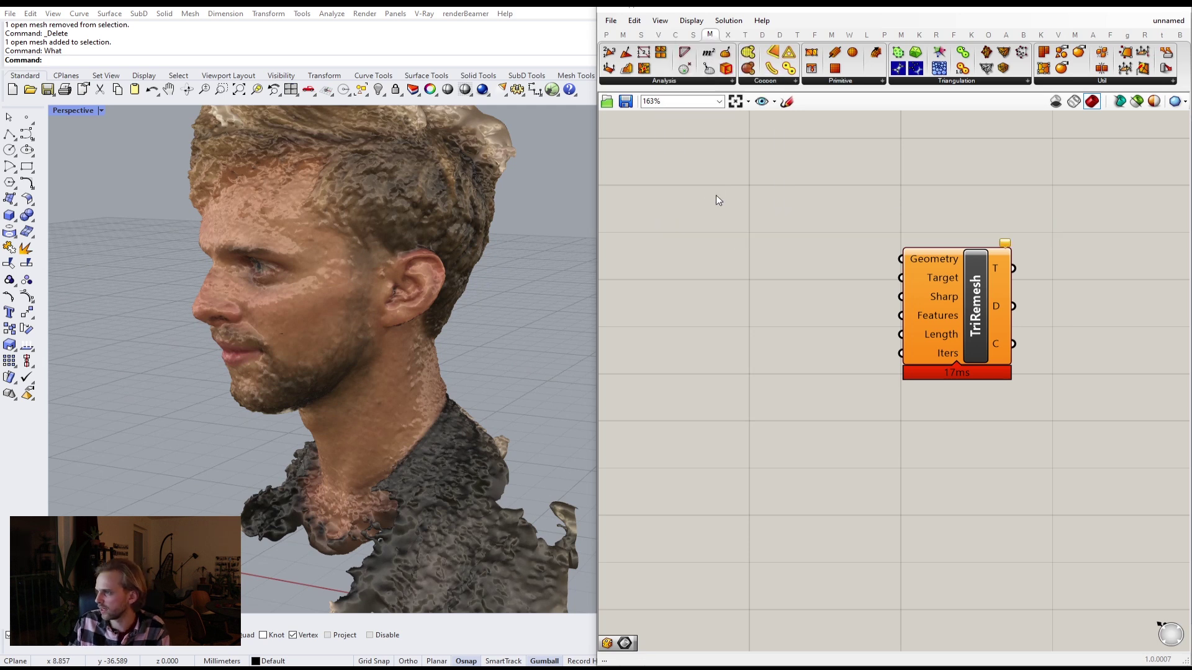
{"action": "key", "text": "ctrl+z"}
Add a Mesh parameter to the Grasshopper canvas and reference the head mesh in it.
{"action": "double_click", "coordinate": [722, 223]}
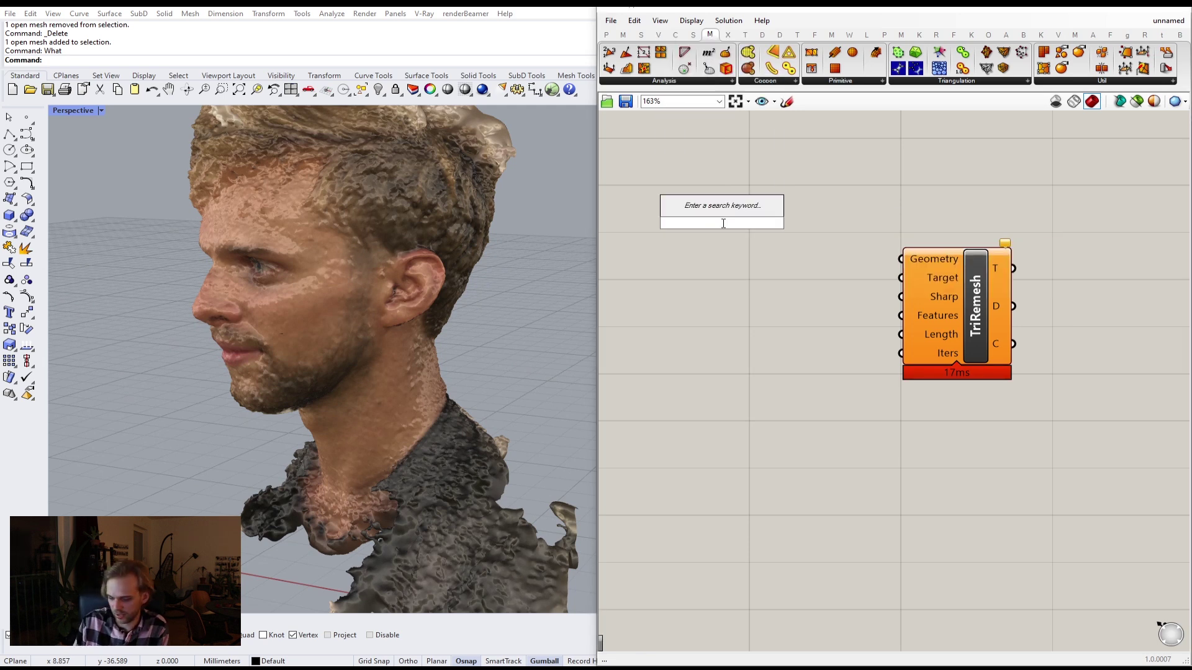
{"action": "type", "text": "mesh"}
{"action": "key", "text": "Return"}
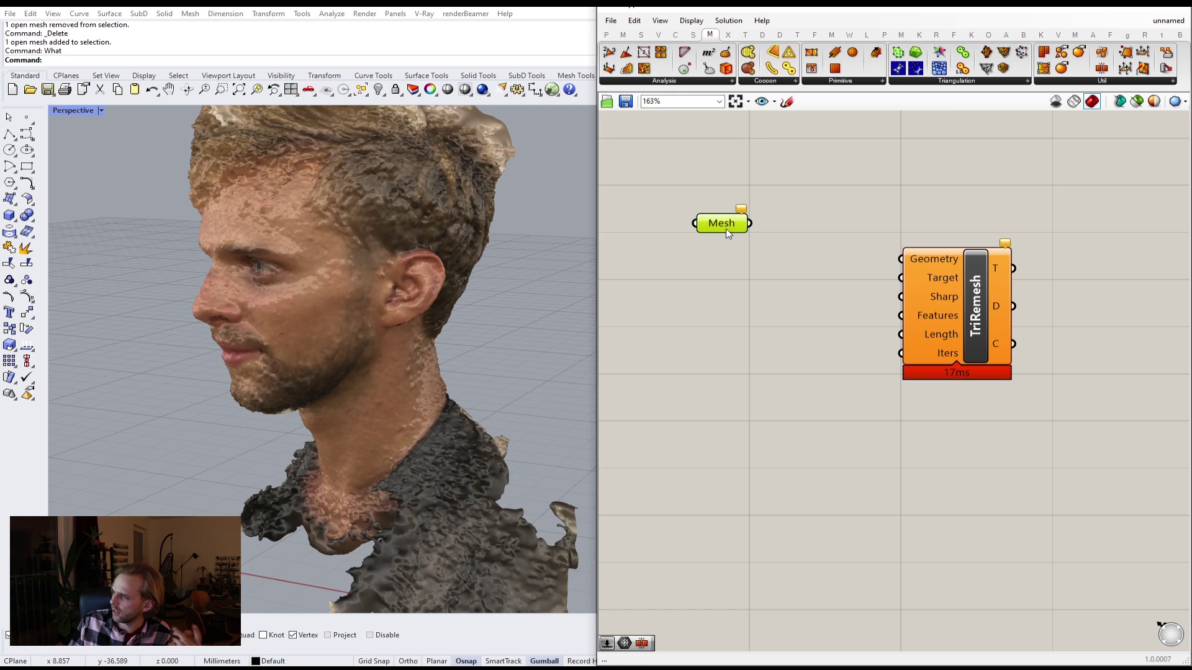
{"action": "right_click", "coordinate": [726, 229]}
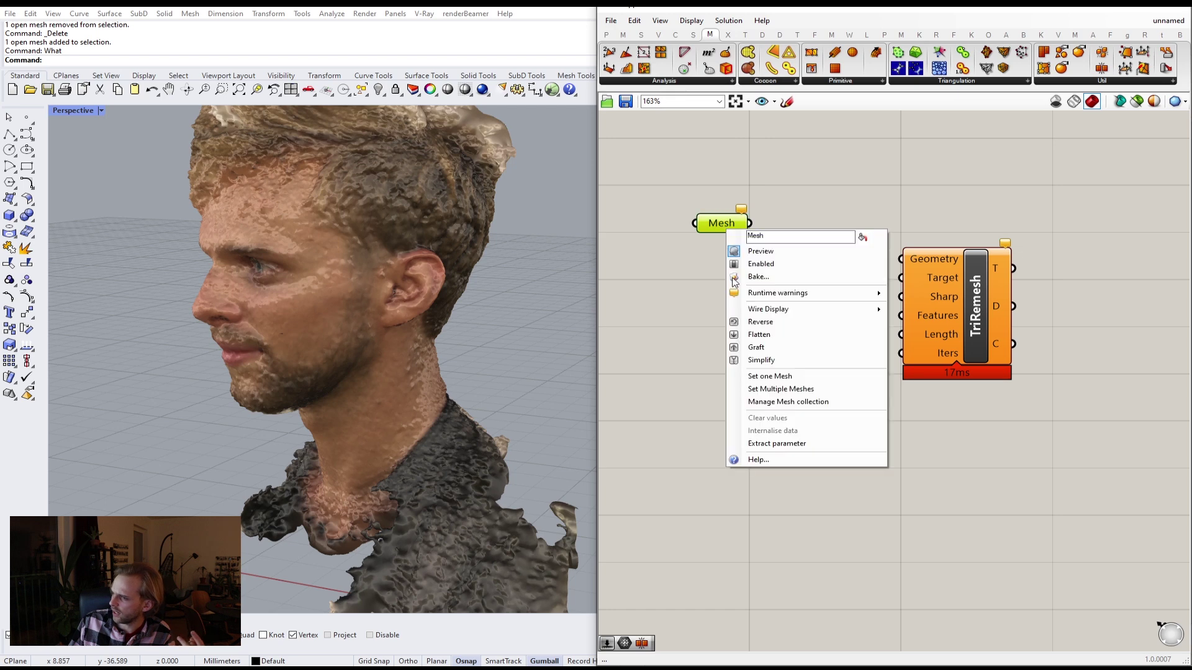
{"action": "left_click", "coordinate": [802, 377]}
{"action": "left_click", "coordinate": [445, 254]}
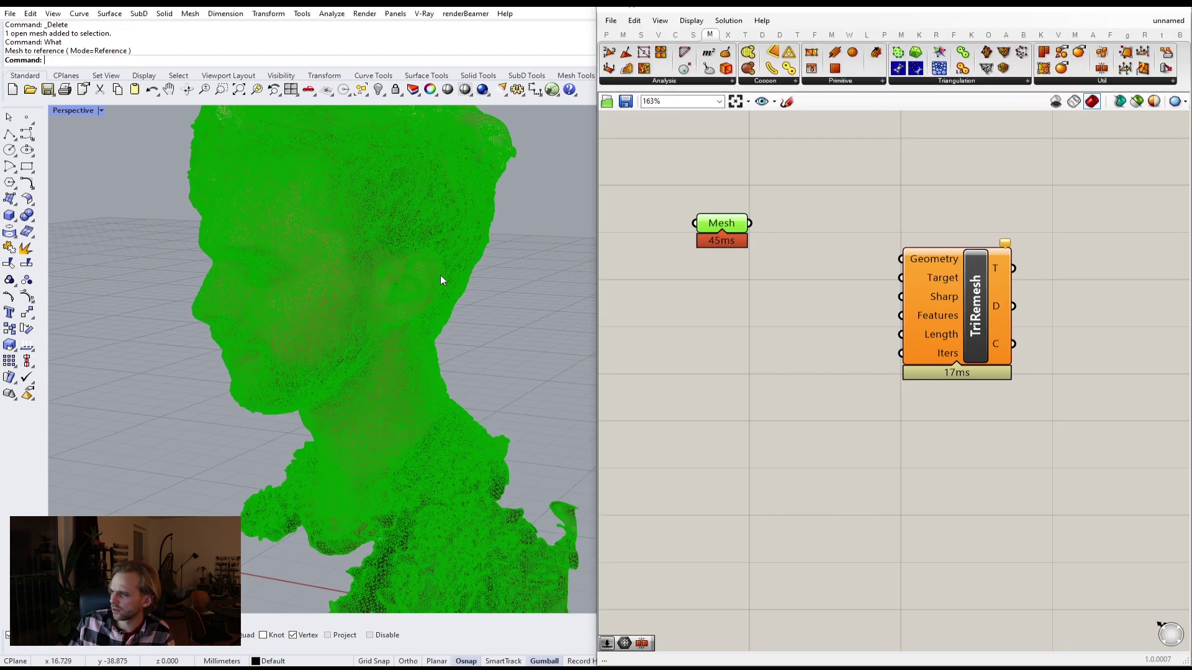
Hide the original head mesh in Rhino, leaving only the Grasshopper preview.
{"action": "left_click", "coordinate": [376, 246]}
{"action": "type", "text": "Hide"}
{"action": "key", "text": "Return"}
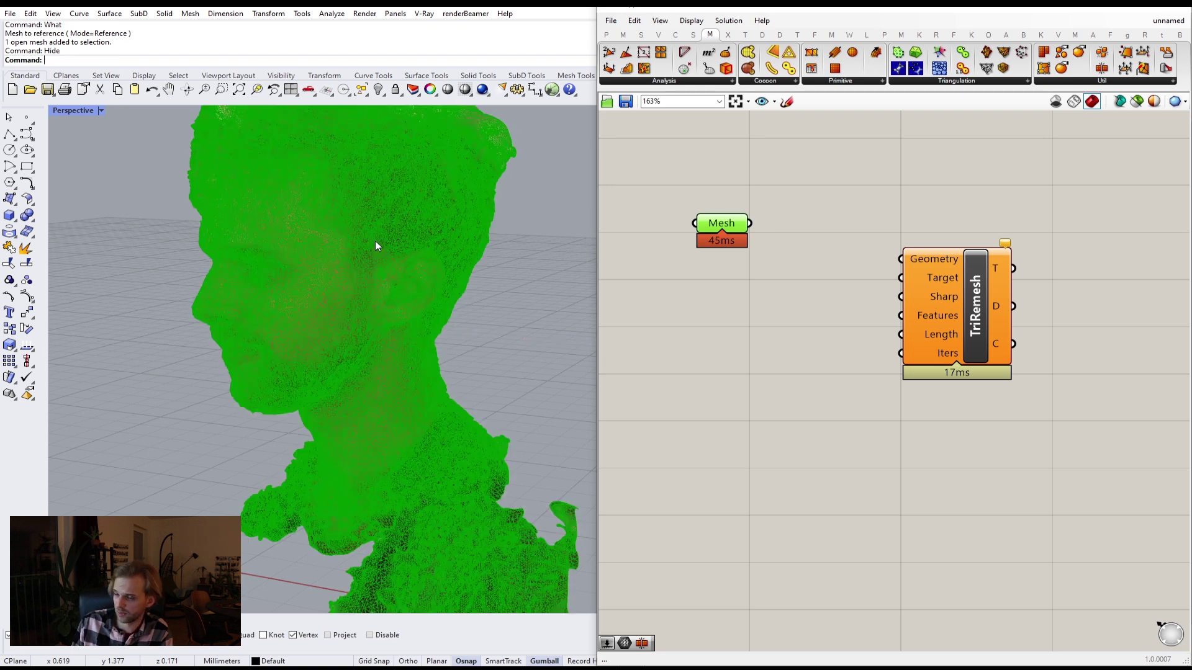
Connect the Mesh parameter to TriRemesh's Target input and place the parameter ahead of the component with space between them.
{"action": "left_click", "coordinate": [743, 322]}
{"action": "left_click_drag", "start_coordinate": [717, 222], "coordinate": [814, 288]}
{"action": "left_click", "coordinate": [768, 319]}
{"action": "left_click_drag", "start_coordinate": [726, 289], "coordinate": [901, 278]}
{"action": "left_click_drag", "start_coordinate": [721, 252], "coordinate": [647, 236]}
{"action": "left_click", "coordinate": [784, 243]}
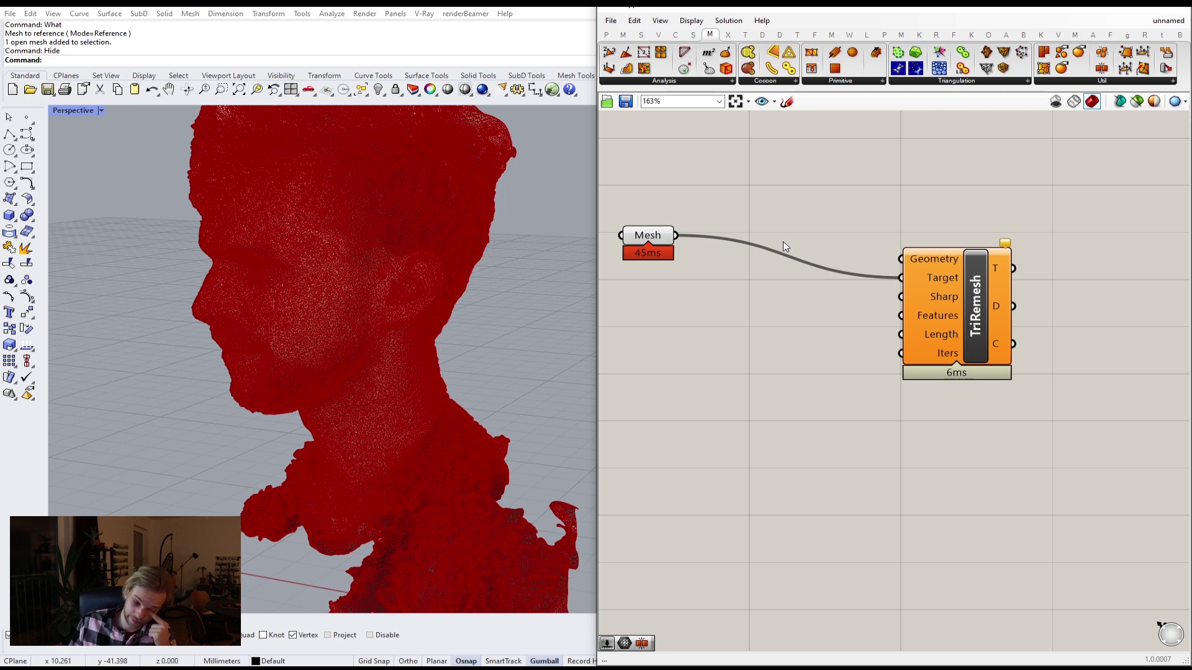
{"action": "scroll", "coordinate": [200, 396], "scroll_direction": "down", "scroll_amount": 5}
{"action": "scroll", "coordinate": [279, 346], "scroll_direction": "up", "scroll_amount": 7}
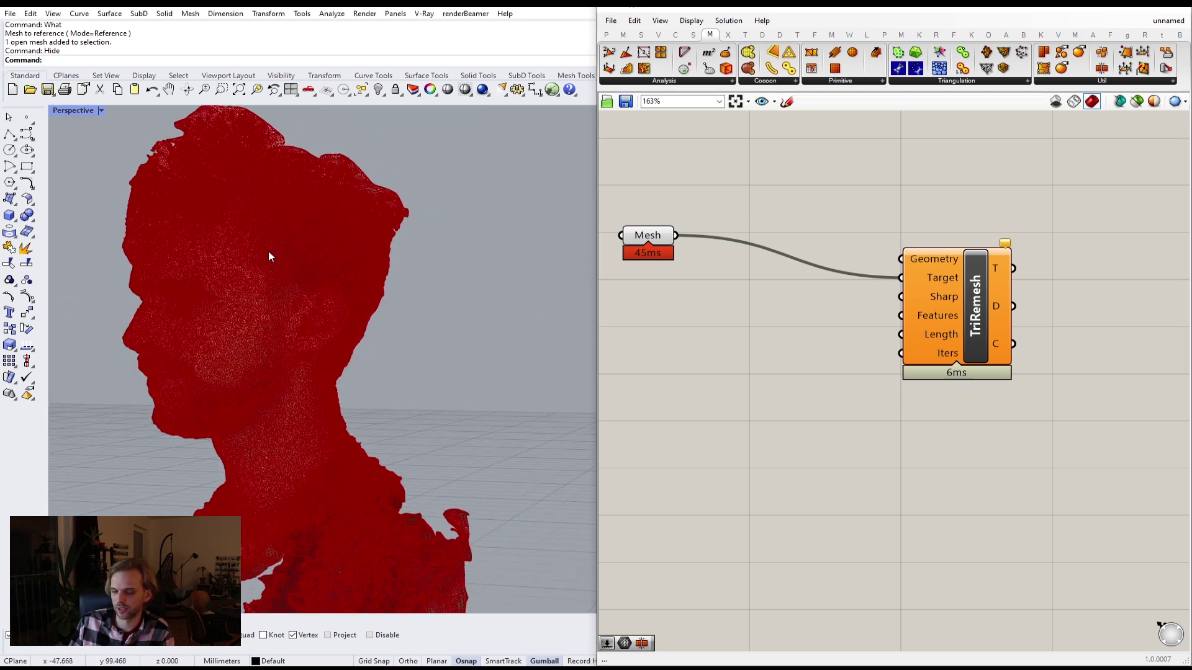
{"action": "right_click_drag", "start_coordinate": [268, 256], "coordinate": [410, 239], "text": "shift"}
{"action": "scroll", "coordinate": [410, 239], "scroll_direction": "down", "scroll_amount": 3}
{"action": "left_click_drag", "start_coordinate": [648, 237], "coordinate": [657, 261]}
{"action": "left_click", "coordinate": [689, 188]}
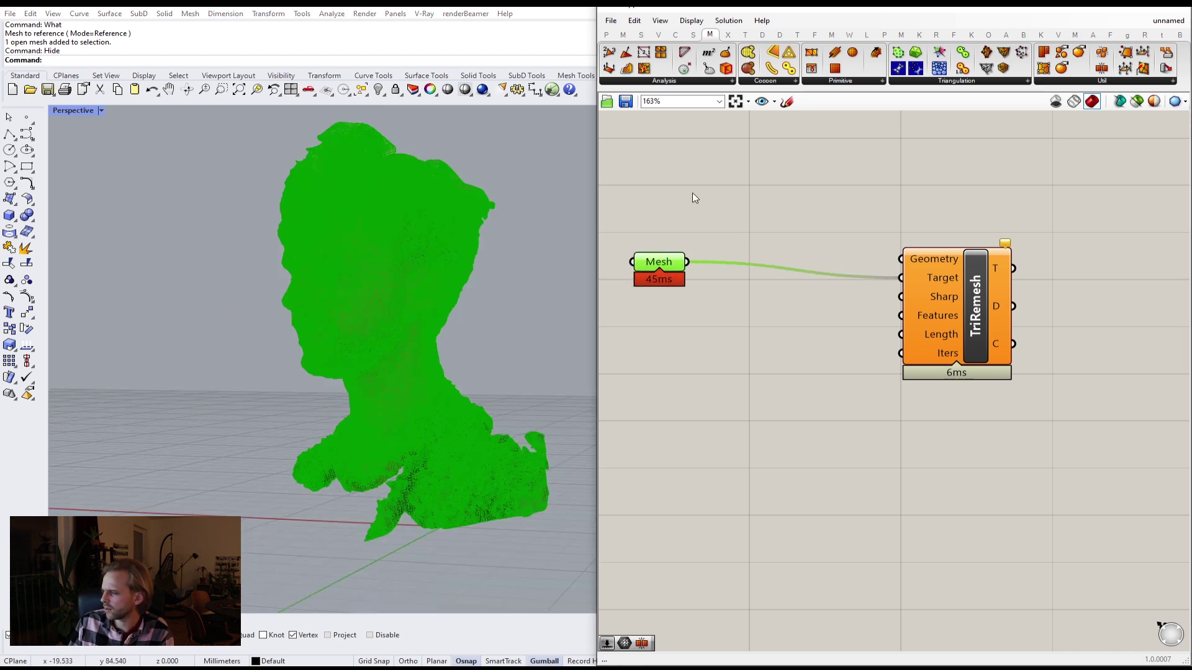
{"action": "double_click", "coordinate": [719, 228]}
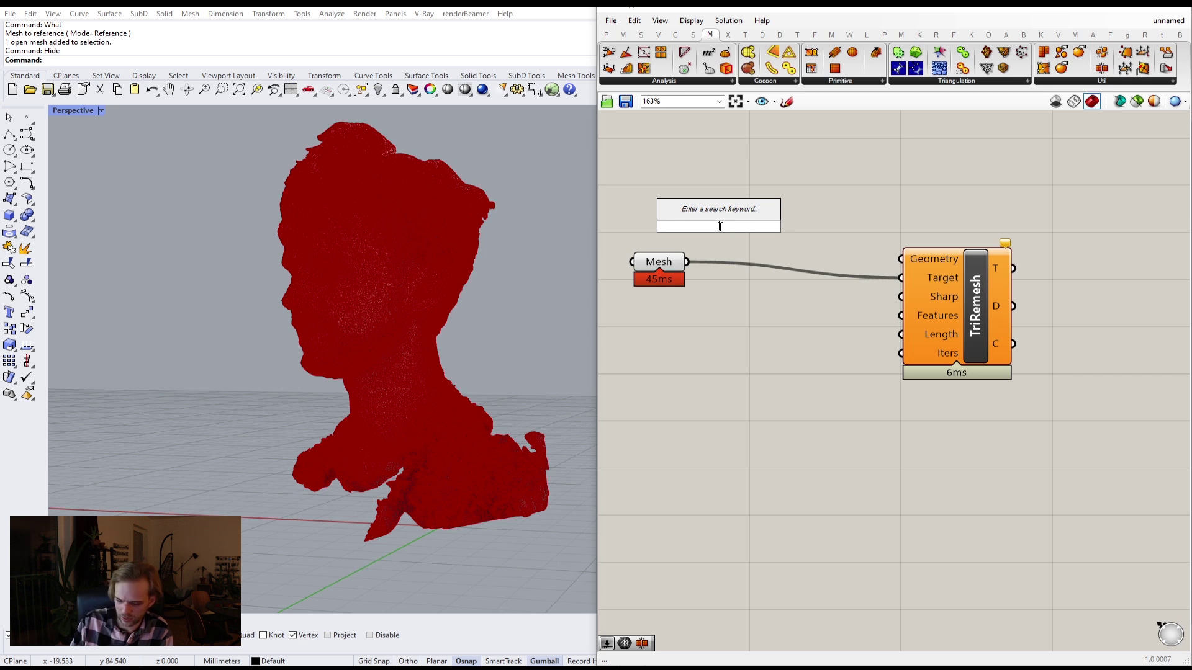
{"action": "type", "text": "bou"}
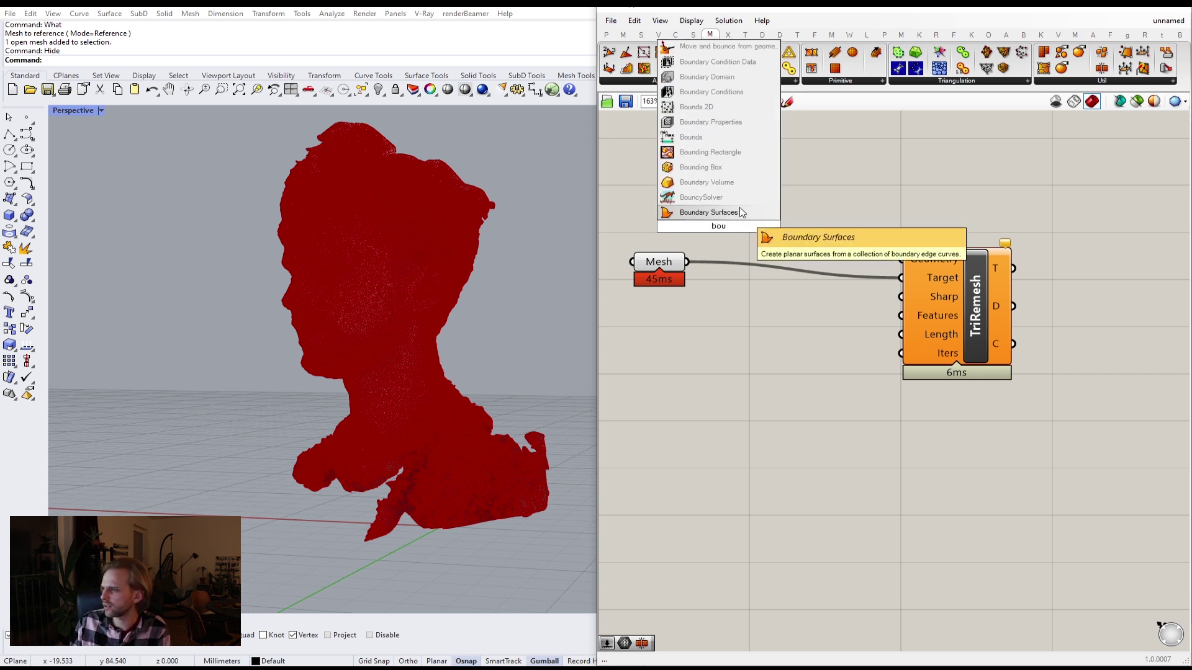
{"action": "right_click_drag", "start_coordinate": [755, 261], "coordinate": [852, 277]}
{"action": "left_click_drag", "start_coordinate": [762, 279], "coordinate": [657, 254]}
{"action": "left_click", "coordinate": [757, 198]}
{"action": "right_click_drag", "start_coordinate": [757, 198], "coordinate": [834, 266]}
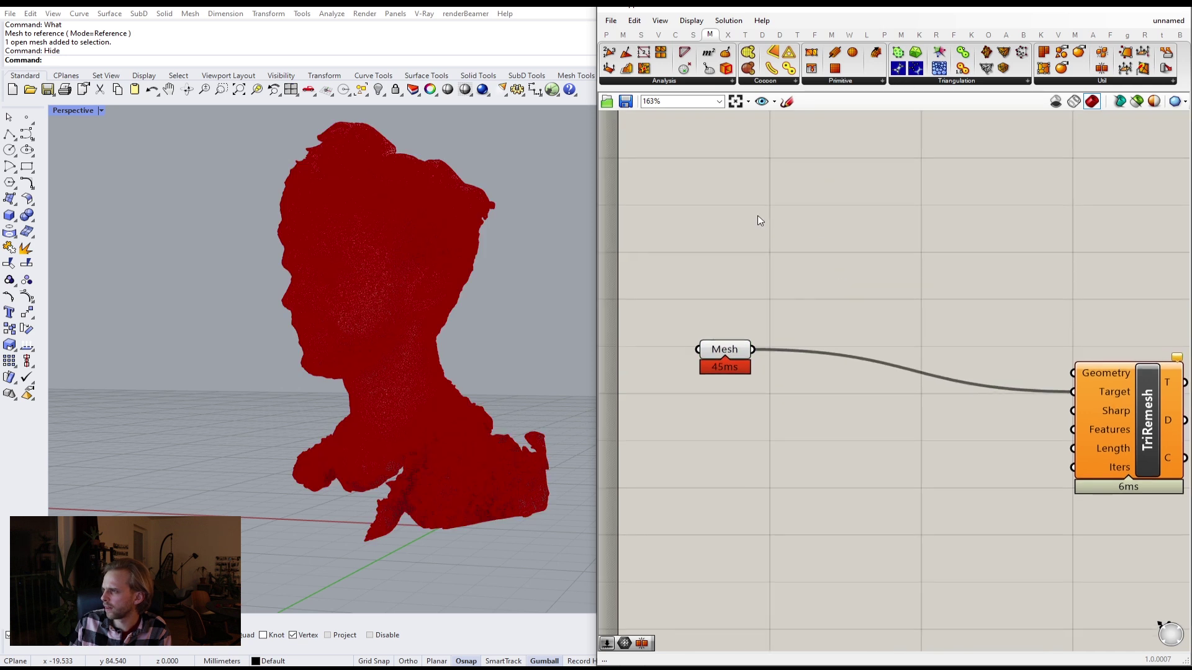
Add a Weaverbird's Vertices component above the Mesh parameter and feed the mesh into its G input.
{"action": "double_click", "coordinate": [809, 235]}
{"action": "type", "text": "wbv"}
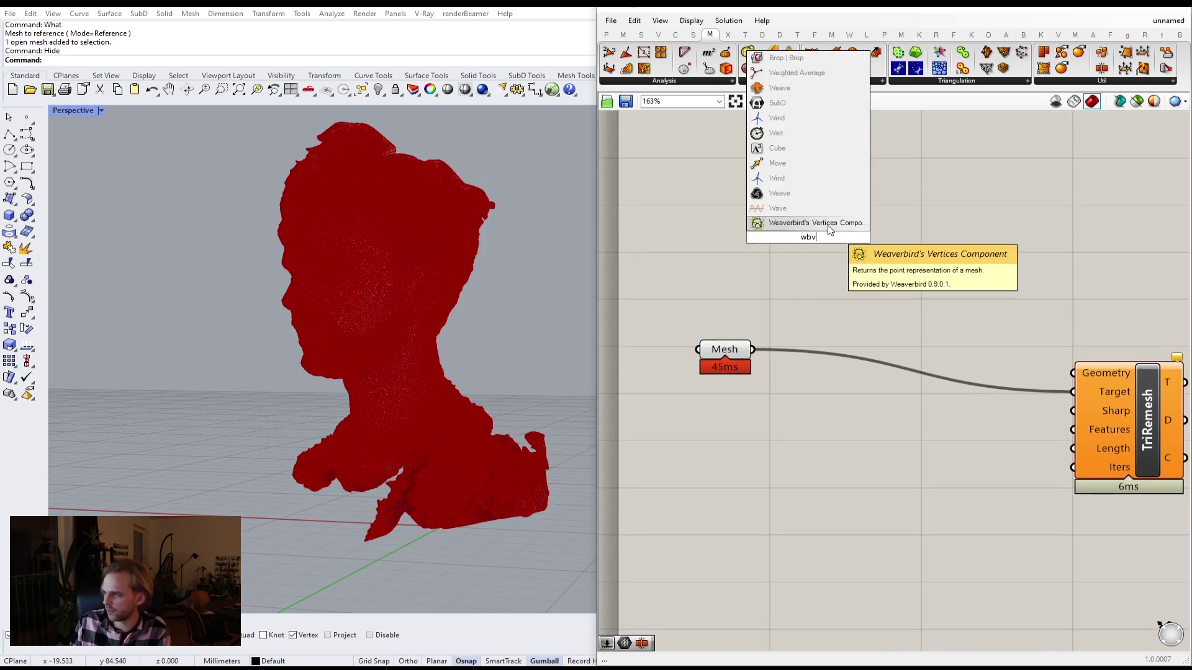
{"action": "left_click", "coordinate": [830, 224]}
{"action": "left_click_drag", "start_coordinate": [761, 349], "coordinate": [773, 217]}
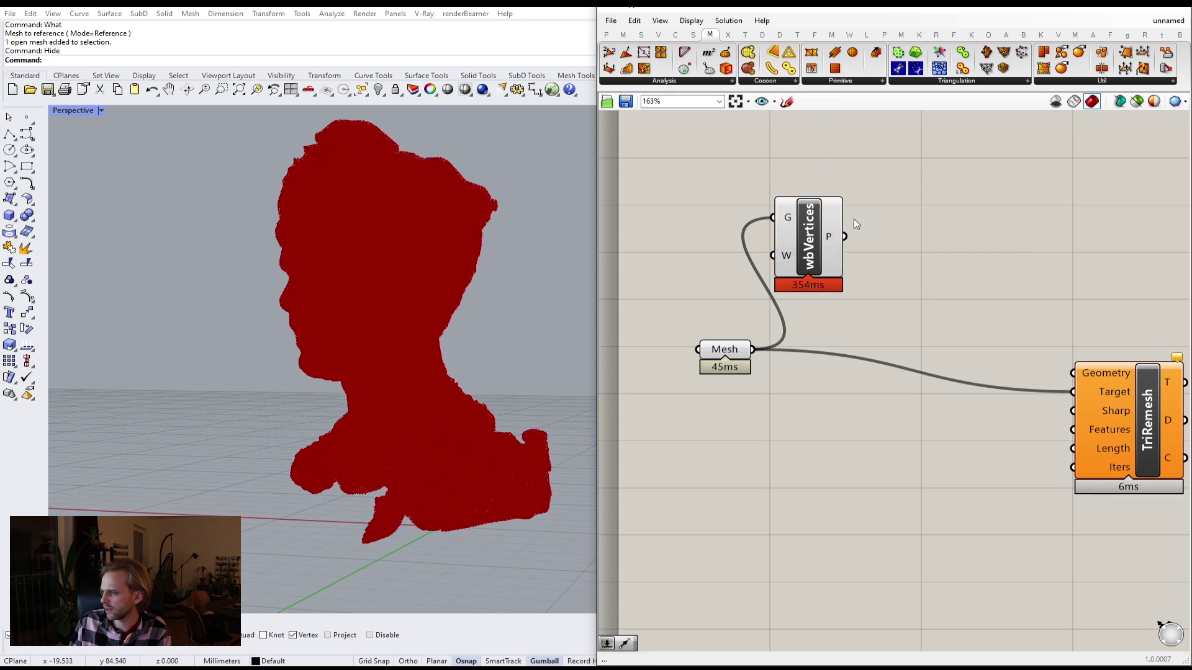
{"action": "left_click_drag", "start_coordinate": [827, 247], "coordinate": [834, 281]}
{"action": "left_click", "coordinate": [944, 241]}
{"action": "right_click_drag", "start_coordinate": [944, 240], "coordinate": [867, 224]}
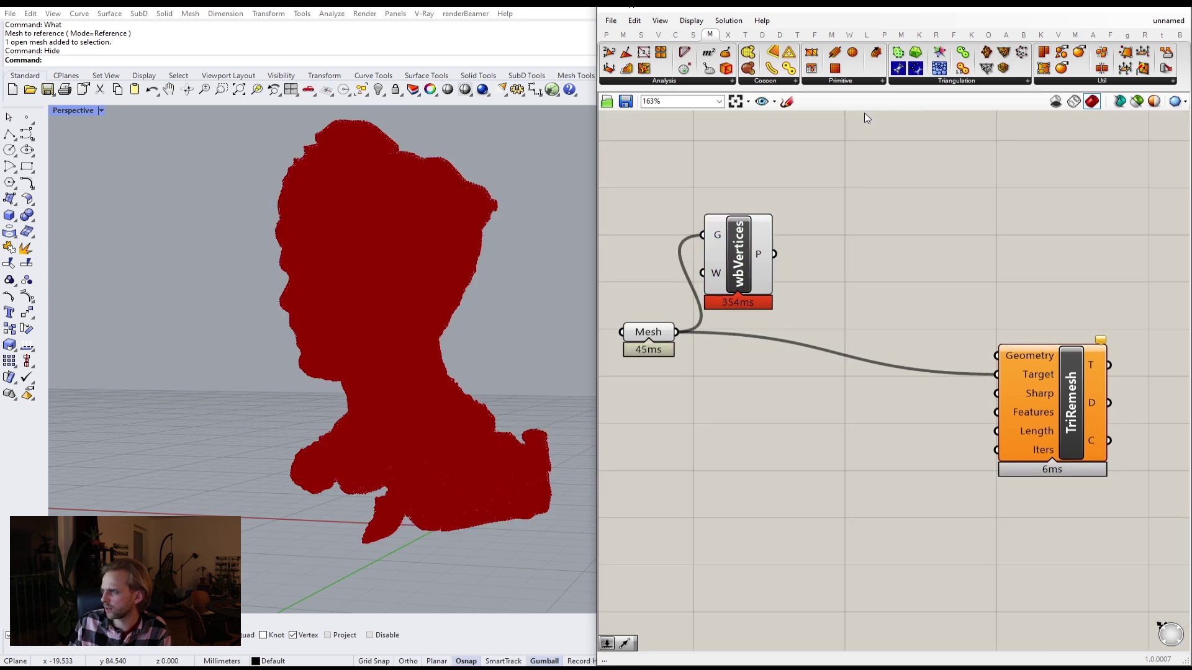
Add a Convex Hull component beside wbVertices and connect the vertex points to its P input.
{"action": "left_click", "coordinate": [924, 80]}
{"action": "left_click", "coordinate": [929, 102]}
{"action": "left_click", "coordinate": [844, 189]}
{"action": "scroll", "coordinate": [791, 251], "scroll_direction": "up", "scroll_amount": 1}
{"action": "left_click_drag", "start_coordinate": [770, 255], "coordinate": [905, 286]}
{"action": "right_click_drag", "start_coordinate": [513, 300], "coordinate": [349, 397]}
{"action": "left_click_drag", "start_coordinate": [958, 311], "coordinate": [774, 217]}
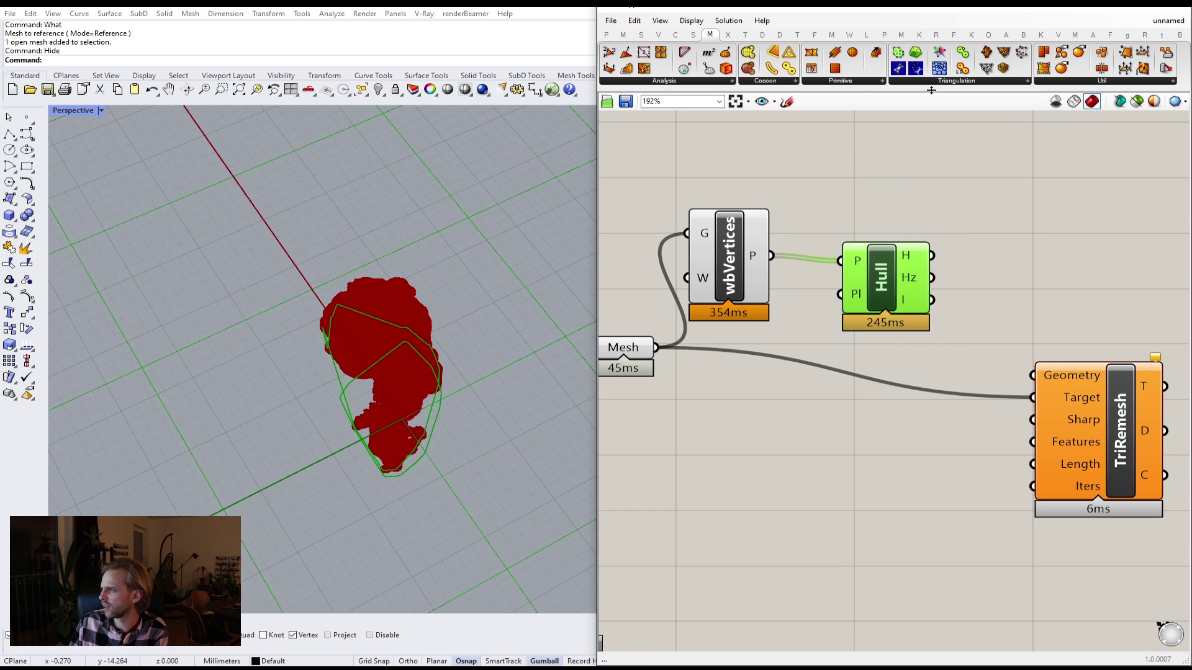
Delete the Convex Hull and Weaverbird's Vertices components from the definition.
{"action": "key", "text": "Delete"}
{"action": "left_click", "coordinate": [934, 83]}
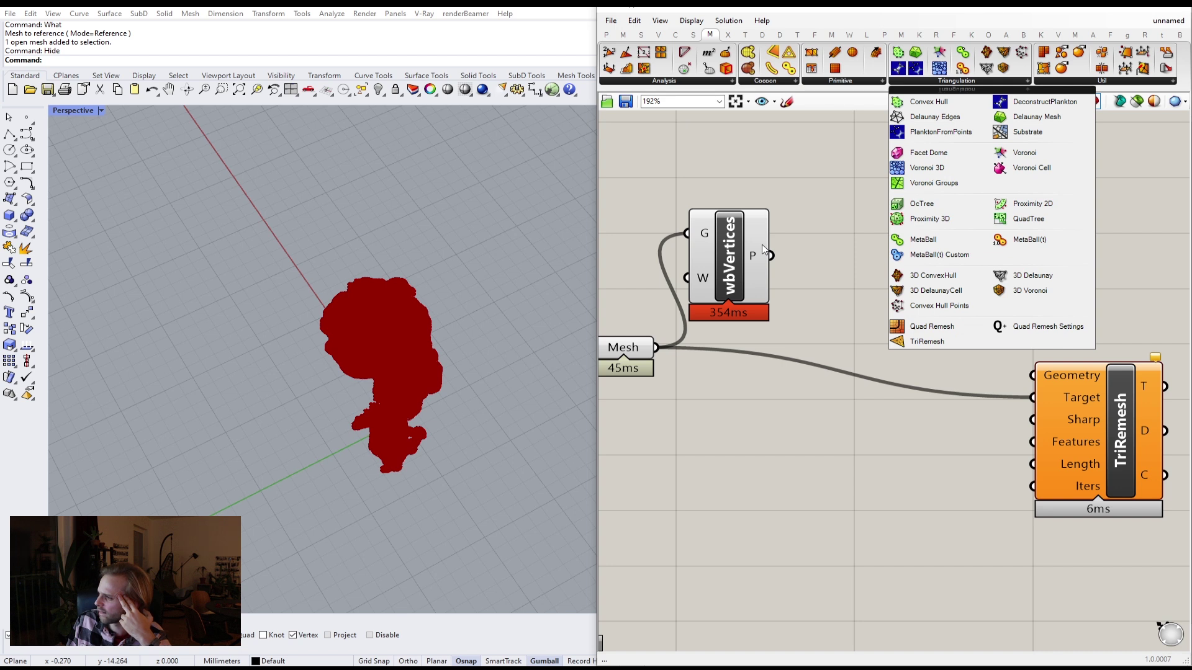
{"action": "left_click_drag", "start_coordinate": [781, 274], "coordinate": [632, 228]}
{"action": "key", "text": "Delete"}
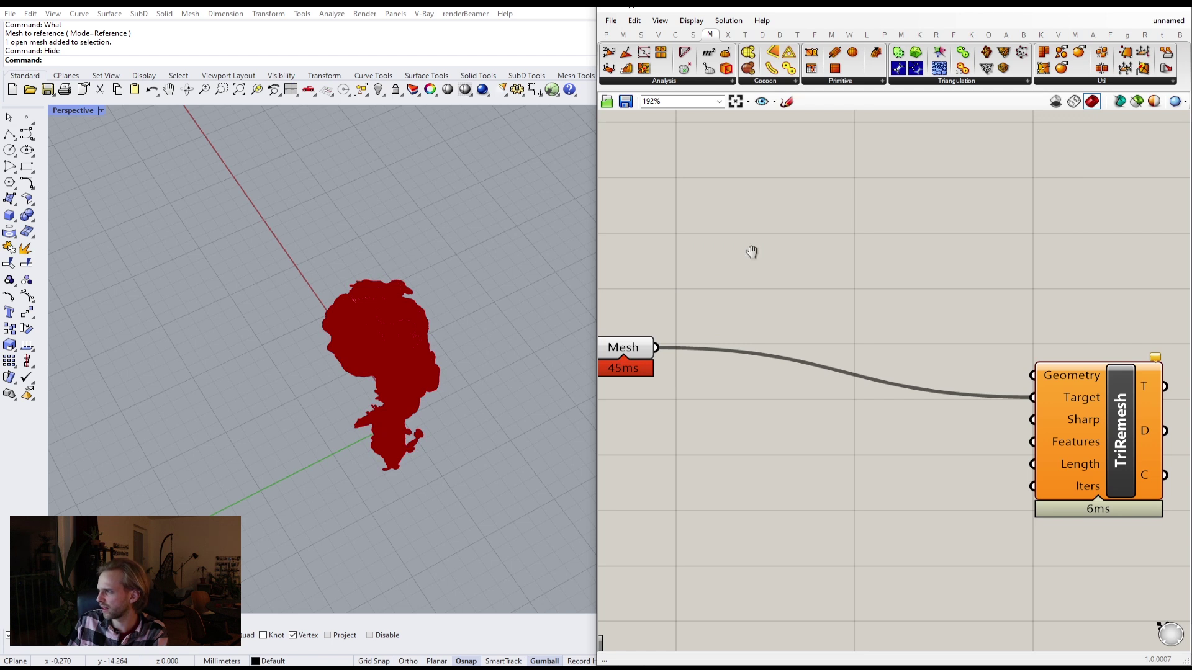
Try a Boundary Volume component fed by the Mesh parameter, and remove it again.
{"action": "right_click_drag", "start_coordinate": [709, 272], "coordinate": [794, 253]}
{"action": "double_click", "coordinate": [794, 248]}
{"action": "type", "text": "boun"}
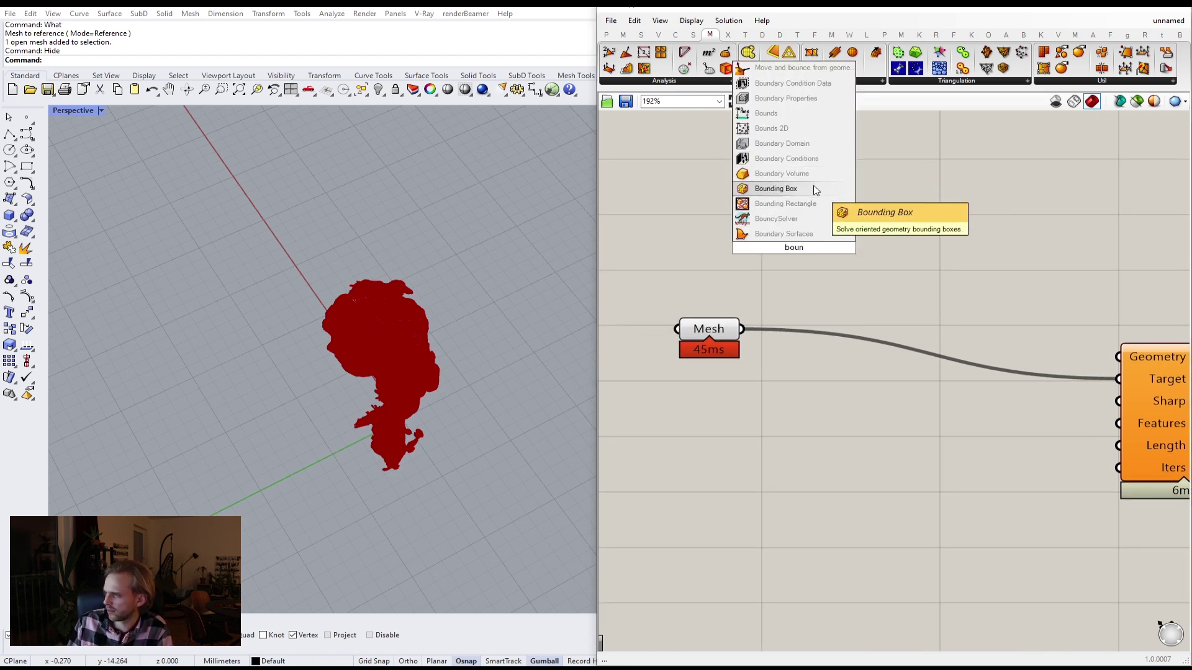
{"action": "left_click", "coordinate": [782, 174]}
{"action": "left_click_drag", "start_coordinate": [767, 284], "coordinate": [756, 249]}
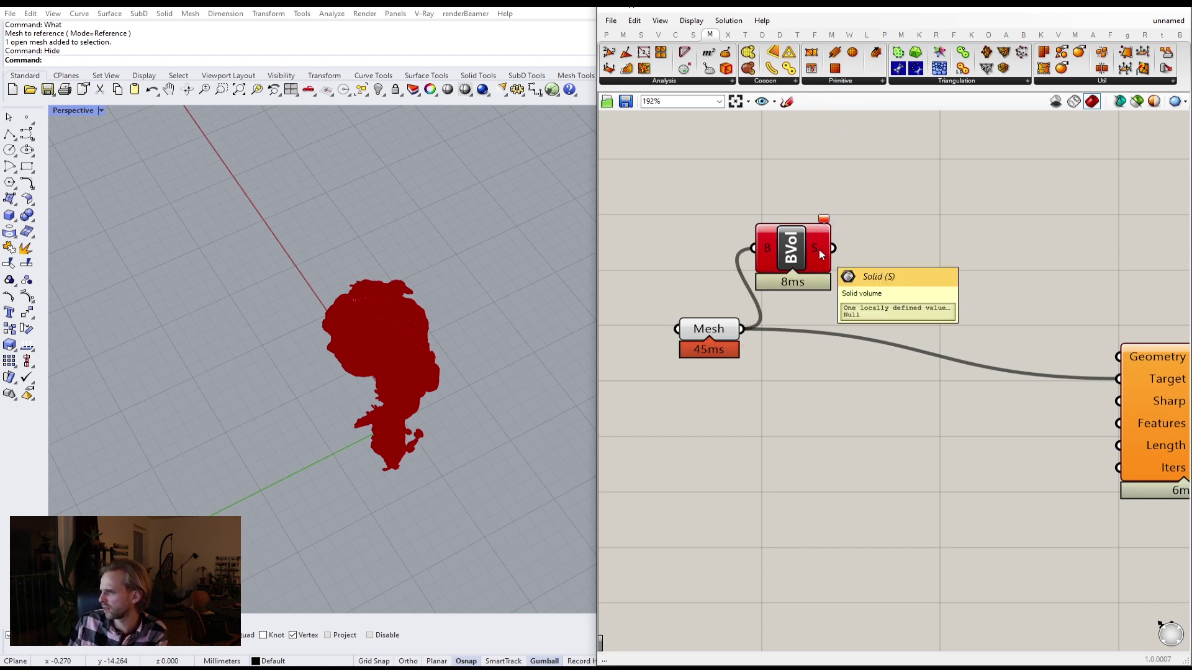
{"action": "key", "text": "Delete"}
Add a Bounding Box component above the Mesh parameter and connect the mesh to its C input.
{"action": "double_click", "coordinate": [833, 259]}
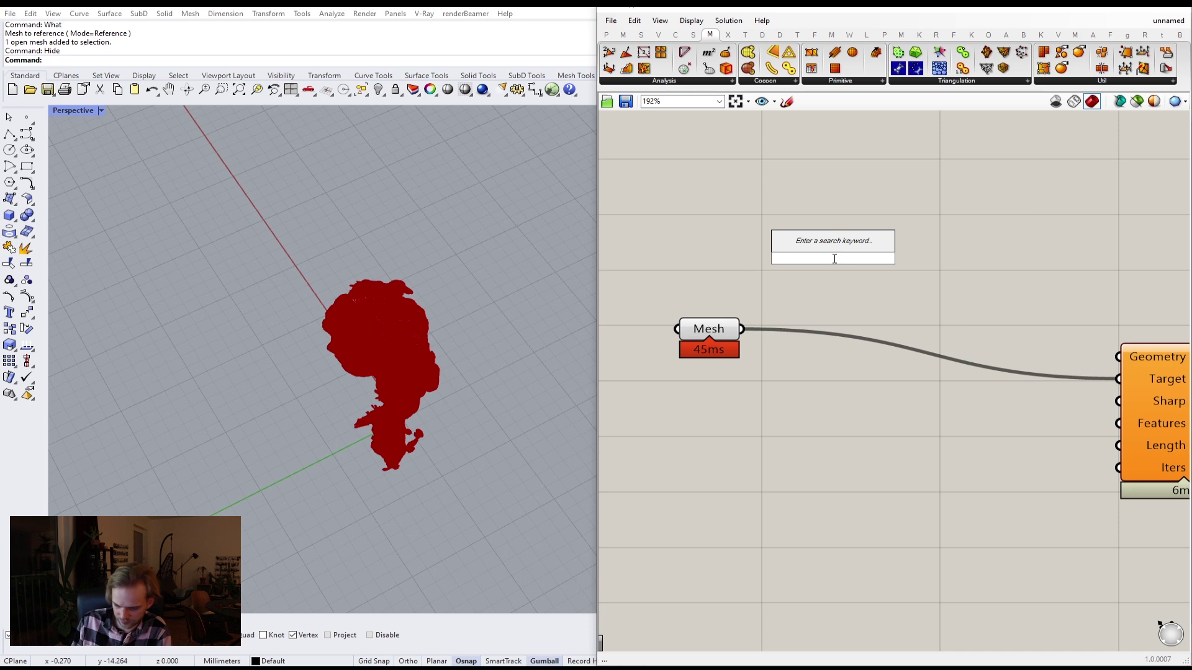
{"action": "type", "text": "bou"}
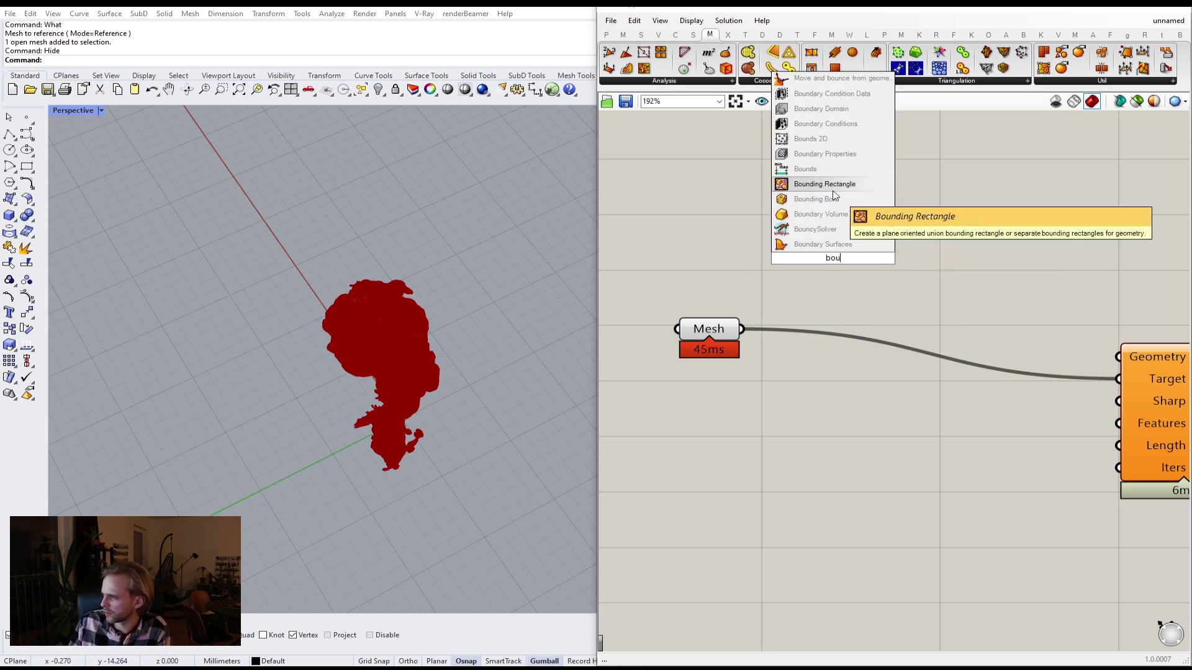
{"action": "left_click", "coordinate": [814, 199]}
{"action": "left_click_drag", "start_coordinate": [742, 329], "coordinate": [830, 257]}
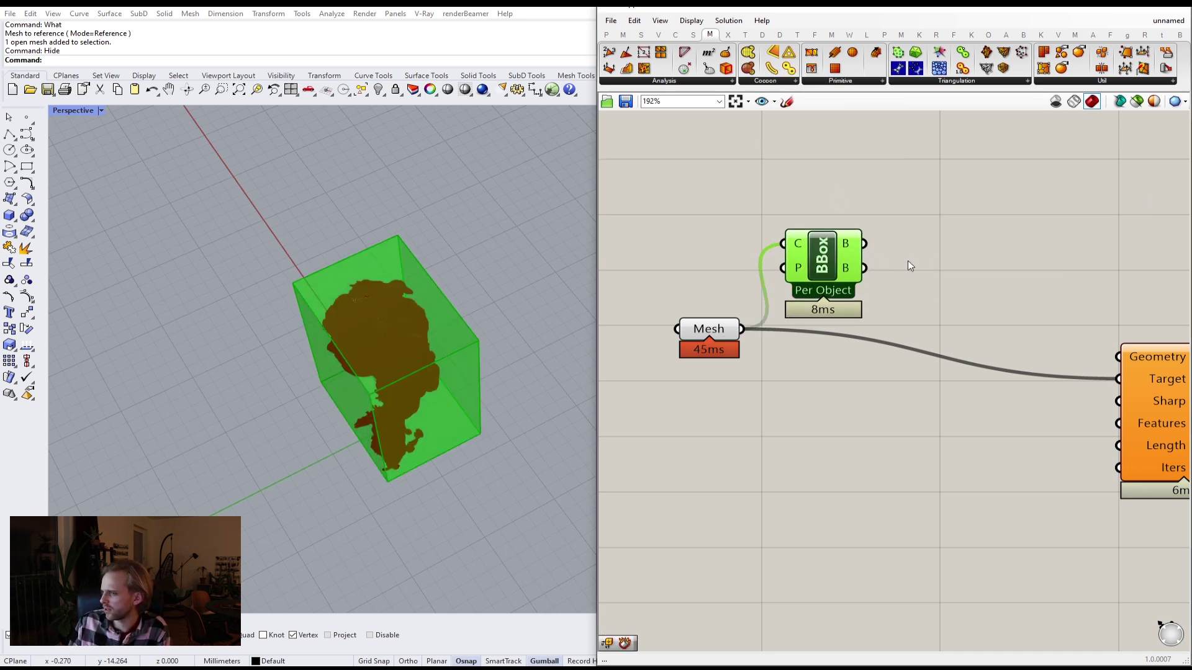
Add a Brep parameter, feed it the Bounding Box's first B output, and connect it to TriRemesh's Geometry input.
{"action": "double_click", "coordinate": [944, 260]}
{"action": "type", "text": "brep"}
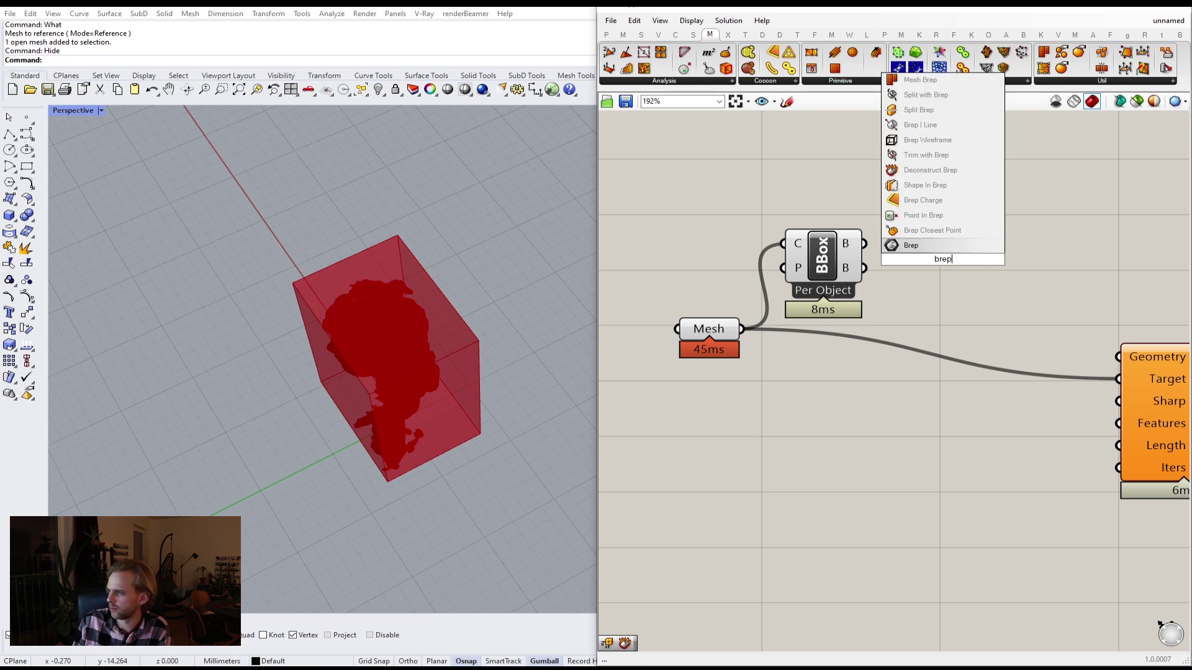
{"action": "left_click", "coordinate": [899, 246]}
{"action": "left_click_drag", "start_coordinate": [899, 253], "coordinate": [910, 259]}
{"action": "left_click_drag", "start_coordinate": [940, 261], "coordinate": [928, 246]}
{"action": "left_click_drag", "start_coordinate": [1017, 274], "coordinate": [1143, 343]}
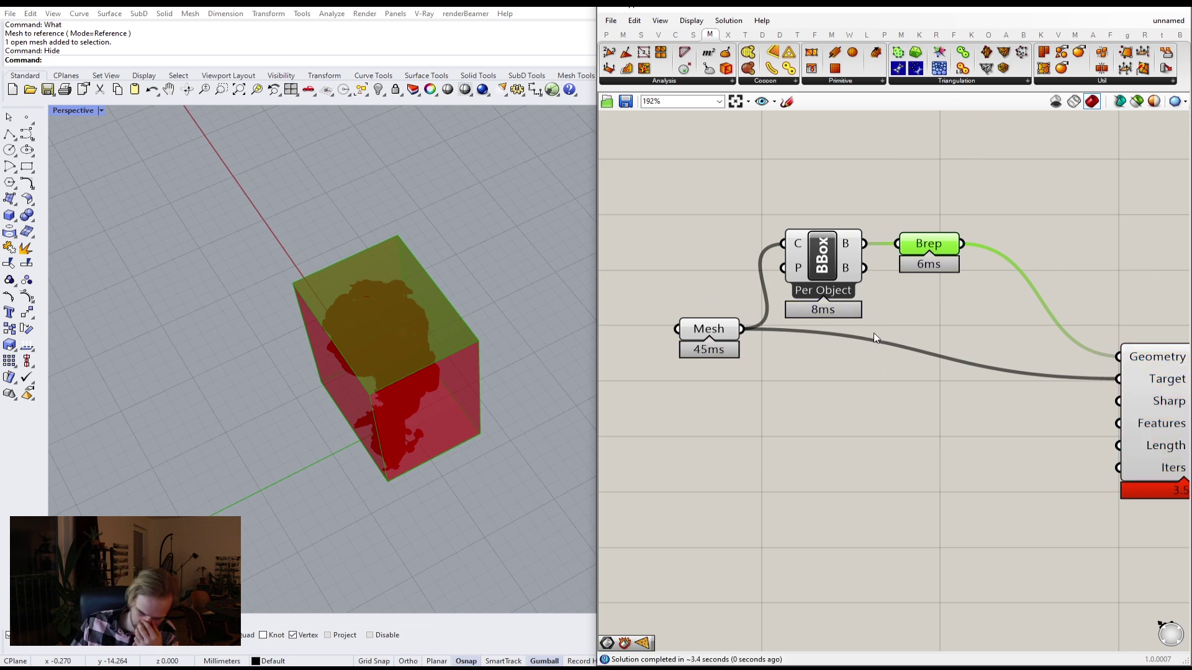
Turn off the preview of the Mesh, Bounding Box and Brep components so only the remeshed head is displayed.
{"action": "scroll", "coordinate": [873, 333], "scroll_direction": "down", "scroll_amount": 4}
{"action": "left_click_drag", "start_coordinate": [903, 388], "coordinate": [749, 218]}
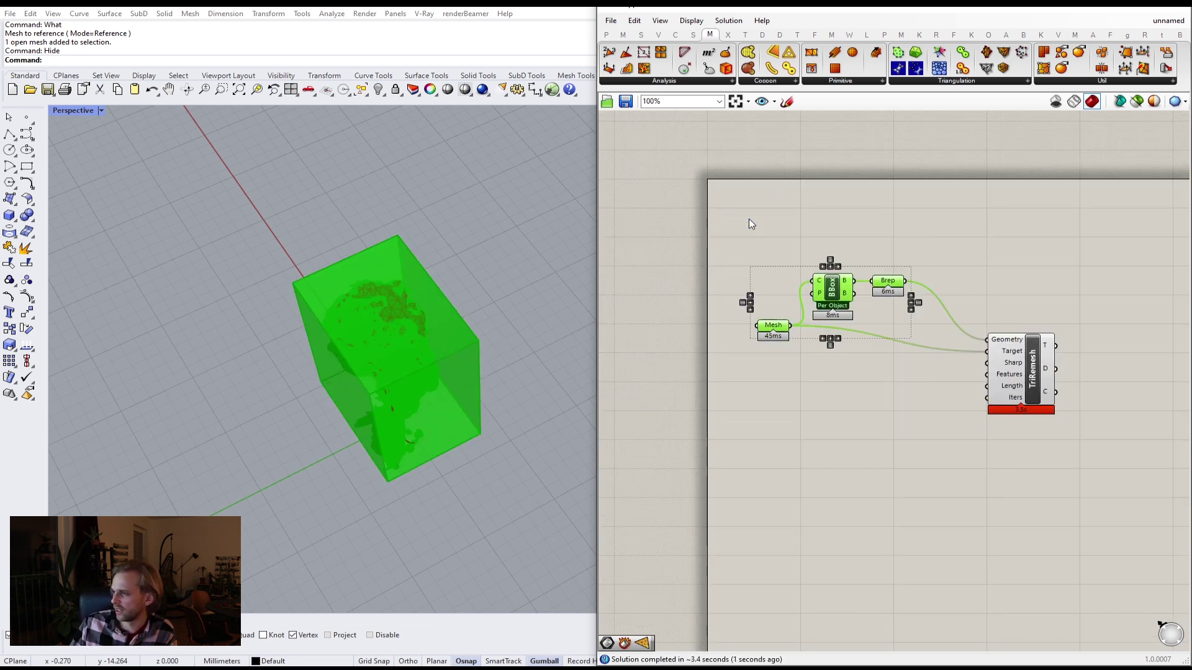
{"action": "middle_click", "coordinate": [749, 219]}
{"action": "left_click", "coordinate": [788, 182]}
{"action": "right_click_drag", "start_coordinate": [459, 279], "coordinate": [498, 205]}
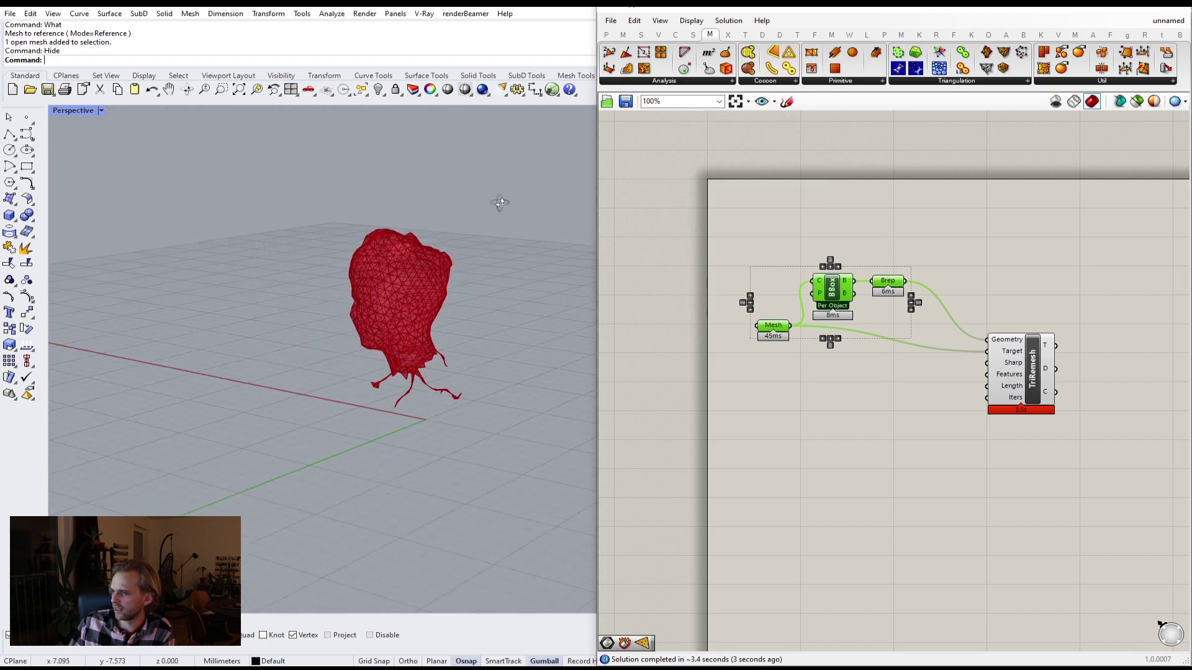
{"action": "scroll", "coordinate": [403, 335], "scroll_direction": "up", "scroll_amount": 8}
{"action": "right_click_drag", "start_coordinate": [415, 324], "coordinate": [334, 298]}
{"action": "right_click_drag", "start_coordinate": [387, 343], "coordinate": [508, 299]}
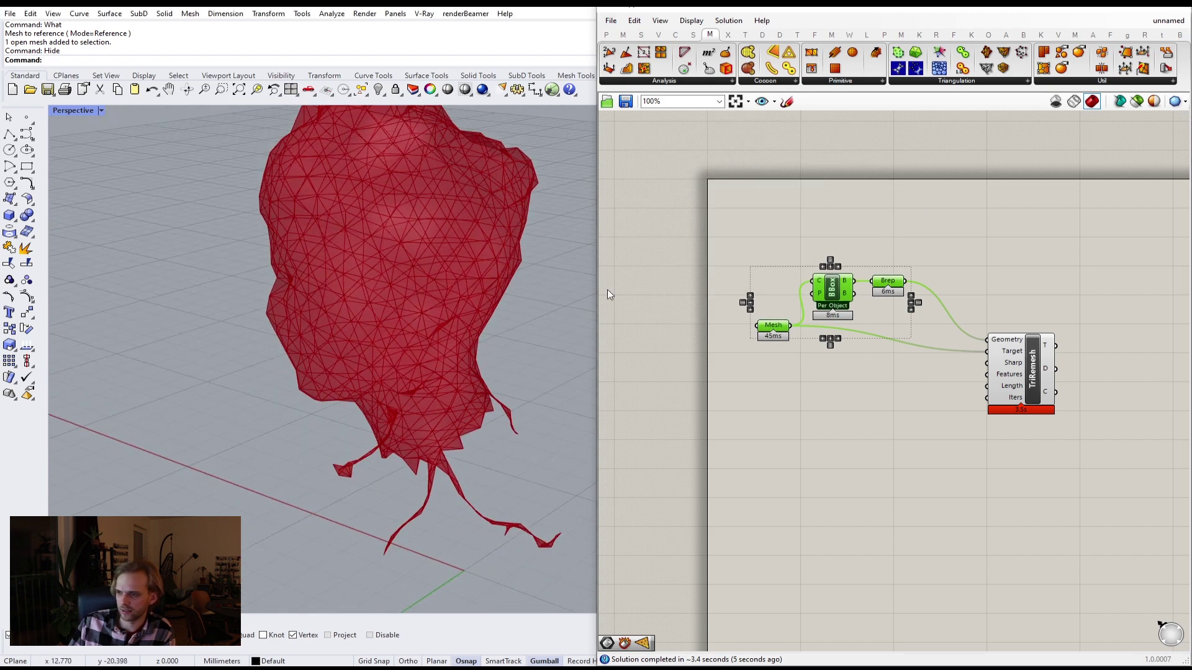
Line up the Brep parameter with the Bounding Box output and lower the Mesh parameter to TriRemesh's Target level.
{"action": "scroll", "coordinate": [826, 300], "scroll_direction": "up", "scroll_amount": 3}
{"action": "left_click", "coordinate": [952, 288]}
{"action": "left_click", "coordinate": [951, 274]}
{"action": "left_click_drag", "start_coordinate": [942, 269], "coordinate": [971, 259]}
{"action": "left_click", "coordinate": [806, 491]}
{"action": "left_click", "coordinate": [722, 367]}
{"action": "left_click_drag", "start_coordinate": [722, 366], "coordinate": [714, 411]}
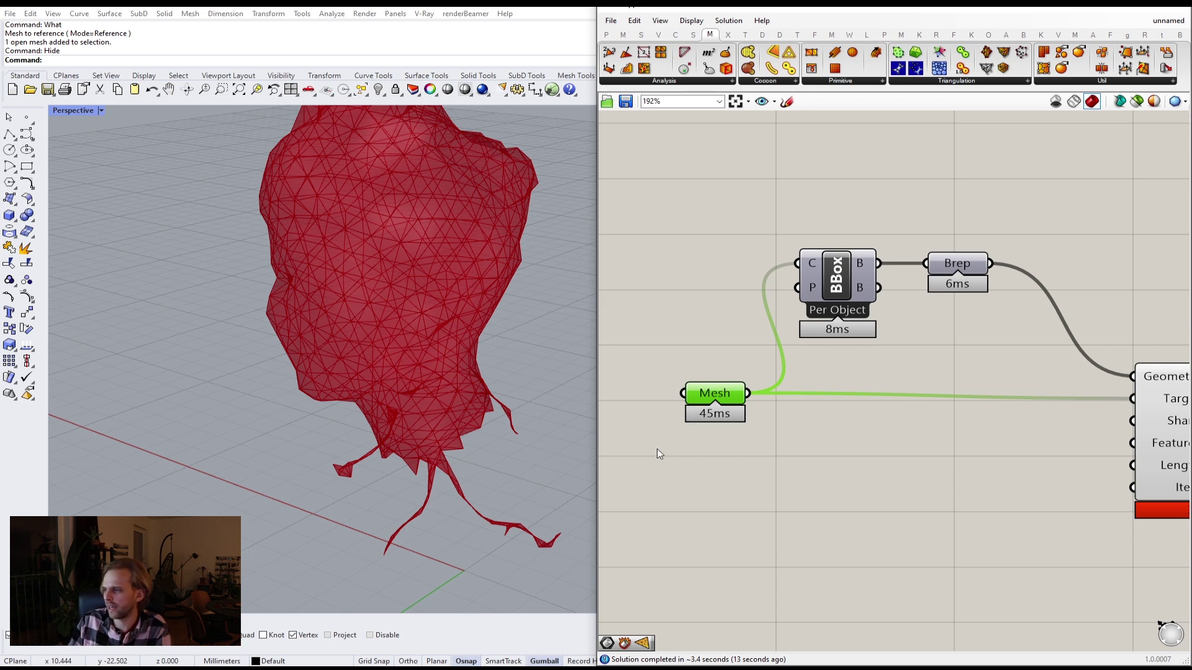
{"action": "left_click", "coordinate": [831, 503]}
Clear the stored values of the Mesh parameter.
{"action": "right_click_drag", "start_coordinate": [906, 497], "coordinate": [866, 412]}
{"action": "right_click_drag", "start_coordinate": [1093, 393], "coordinate": [987, 357]}
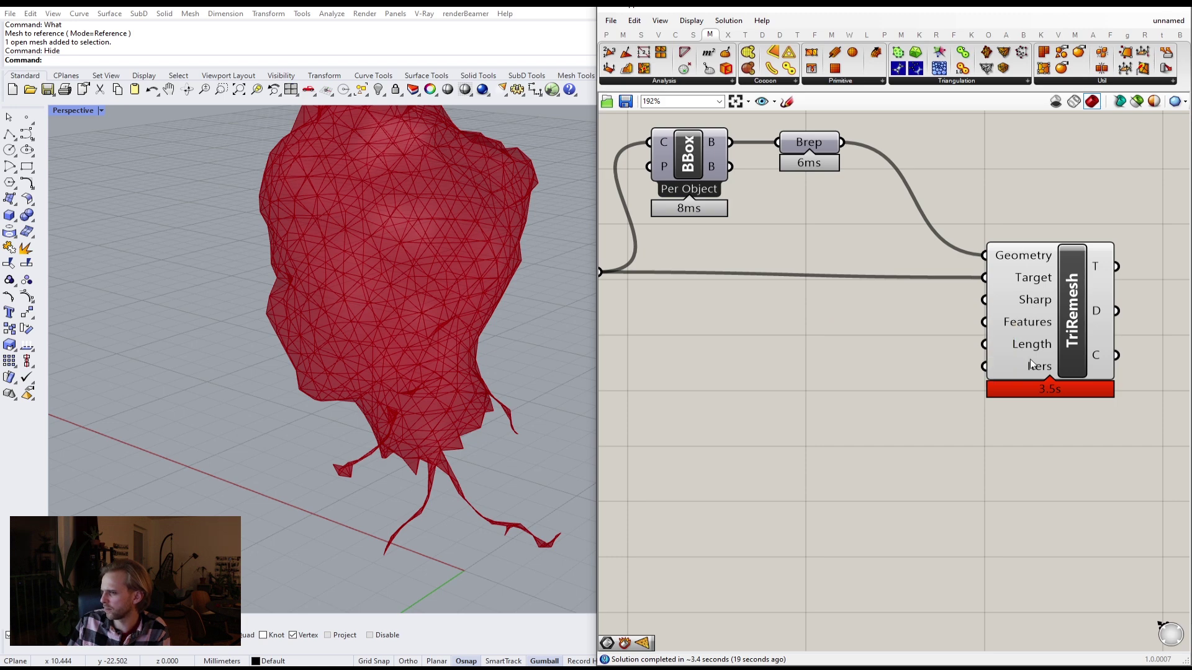
{"action": "right_click_drag", "start_coordinate": [339, 391], "coordinate": [450, 409]}
{"action": "right_click_drag", "start_coordinate": [733, 252], "coordinate": [930, 332]}
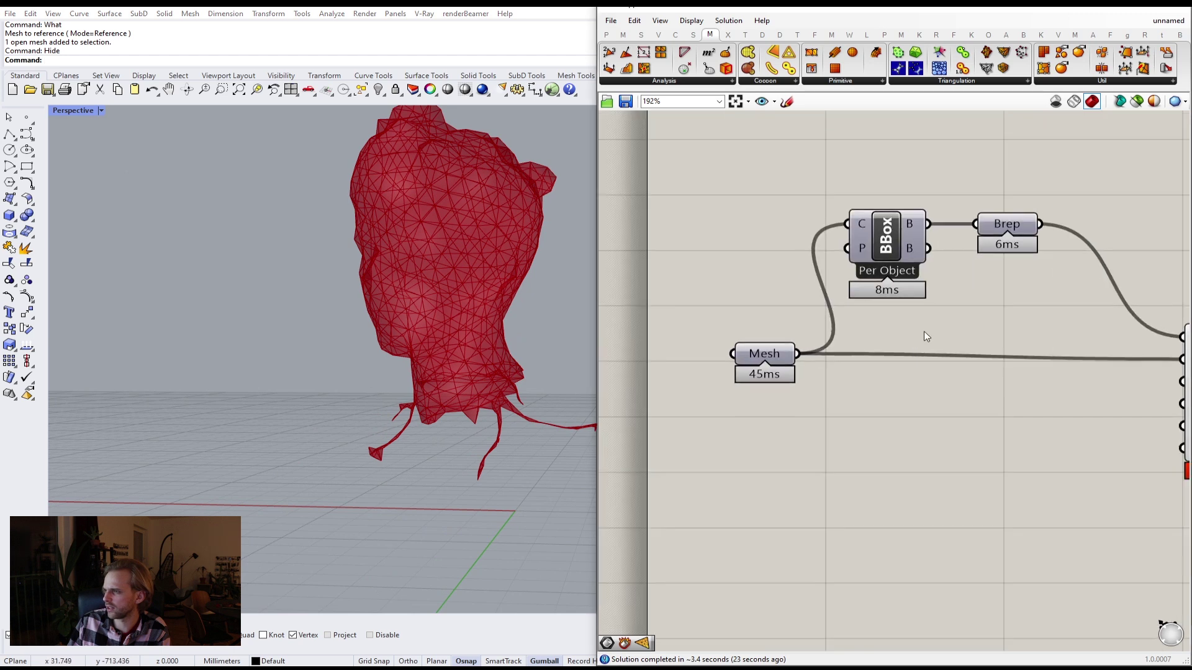
{"action": "scroll", "coordinate": [906, 325], "scroll_direction": "down", "scroll_amount": 2}
{"action": "right_click_drag", "start_coordinate": [437, 302], "coordinate": [421, 299], "text": "shift"}
{"action": "left_click", "coordinate": [802, 346]}
{"action": "right_click", "coordinate": [804, 347]}
{"action": "left_click", "coordinate": [866, 535]}
Unhide the original head mesh in Rhino with the Show command.
{"action": "left_click", "coordinate": [431, 446]}
{"action": "type", "text": "Show"}
{"action": "key", "text": "Return"}
Delete the scan's outer shoulder and lower chest faces, keeping the head, the neck and a narrow part around it.
{"action": "right_click_drag", "start_coordinate": [431, 446], "coordinate": [311, 387]}
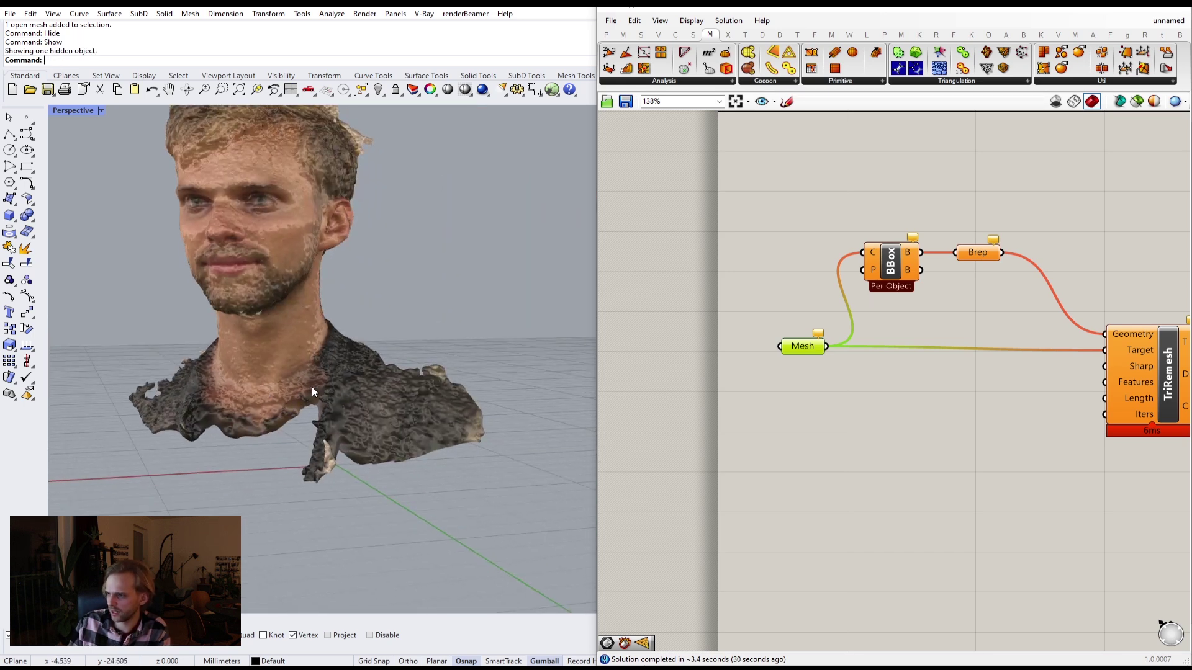
{"action": "scroll", "coordinate": [366, 471], "scroll_direction": "up", "scroll_amount": 3}
{"action": "scroll", "coordinate": [428, 463], "scroll_direction": "down", "scroll_amount": 2}
{"action": "right_click_drag", "start_coordinate": [427, 464], "coordinate": [510, 572]}
{"action": "left_click_drag", "start_coordinate": [511, 573], "coordinate": [382, 393]}
{"action": "key", "text": "Delete"}
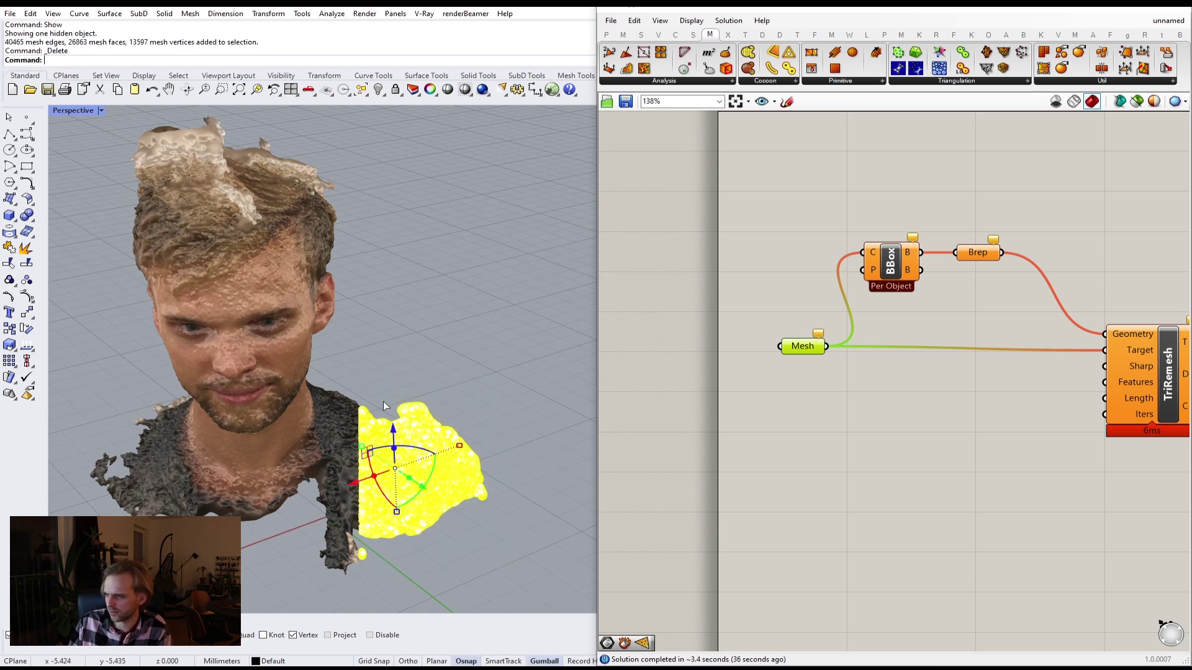
{"action": "right_click_drag", "start_coordinate": [382, 401], "coordinate": [413, 371]}
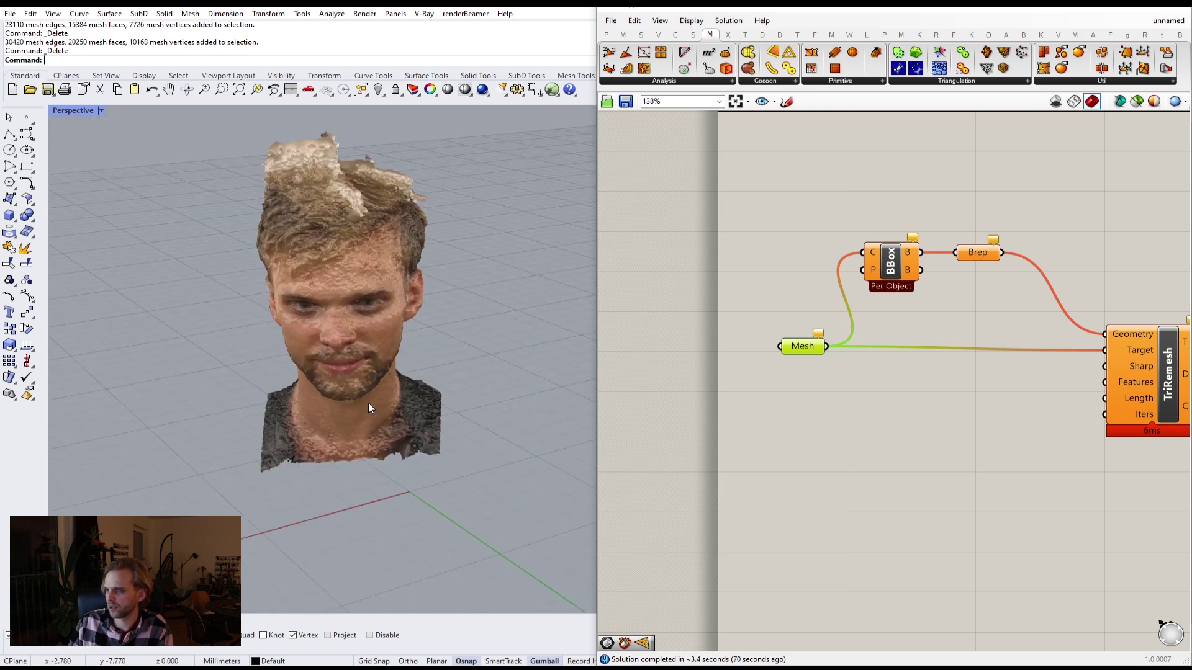
Assign the trimmed head mesh to the Mesh parameter as its single mesh.
{"action": "left_click", "coordinate": [372, 321]}
{"action": "right_click", "coordinate": [799, 351]}
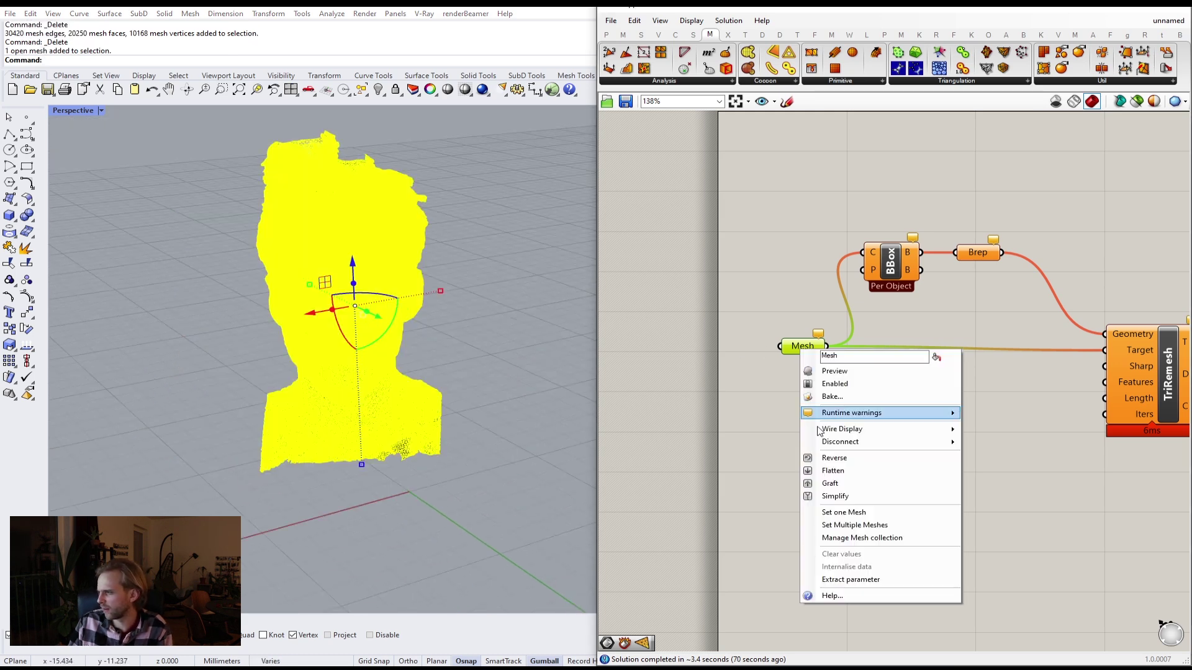
{"action": "left_click", "coordinate": [878, 513]}
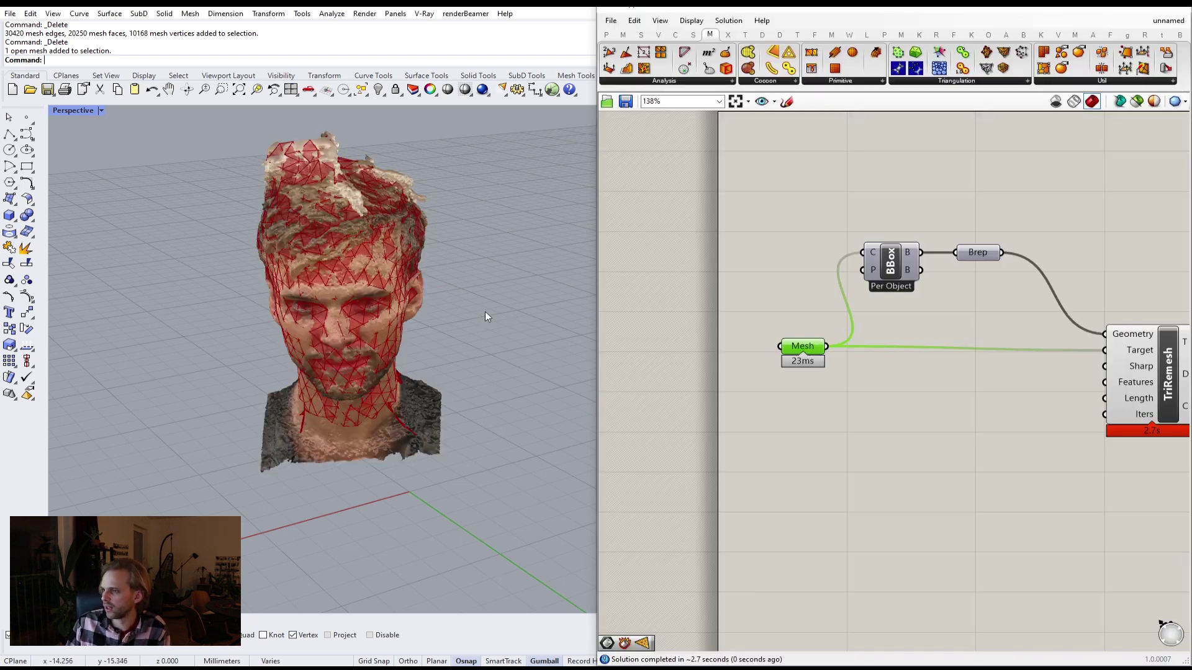
Hide the trimmed head mesh in Rhino and check the lower neck edge of the remeshed preview.
{"action": "left_click", "coordinate": [357, 269]}
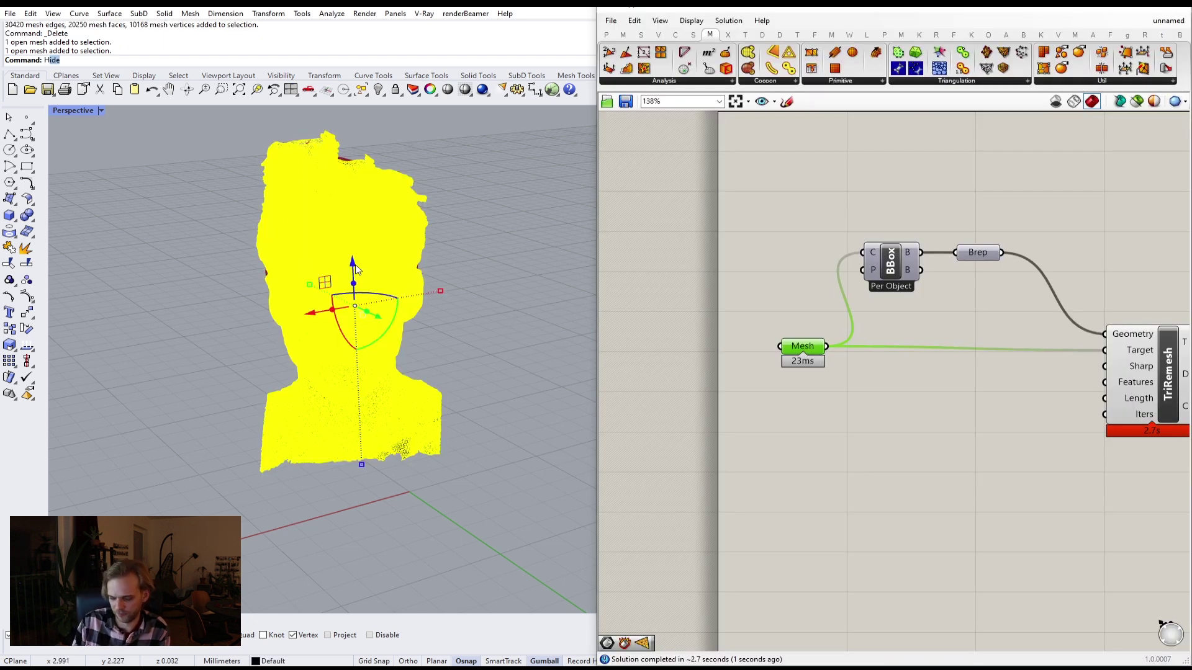
{"action": "type", "text": "Hide"}
{"action": "key", "text": "Return"}
{"action": "right_click_drag", "start_coordinate": [315, 234], "coordinate": [223, 231]}
{"action": "scroll", "coordinate": [334, 317], "scroll_direction": "up", "scroll_amount": 6}
{"action": "right_click_drag", "start_coordinate": [283, 501], "coordinate": [335, 413]}
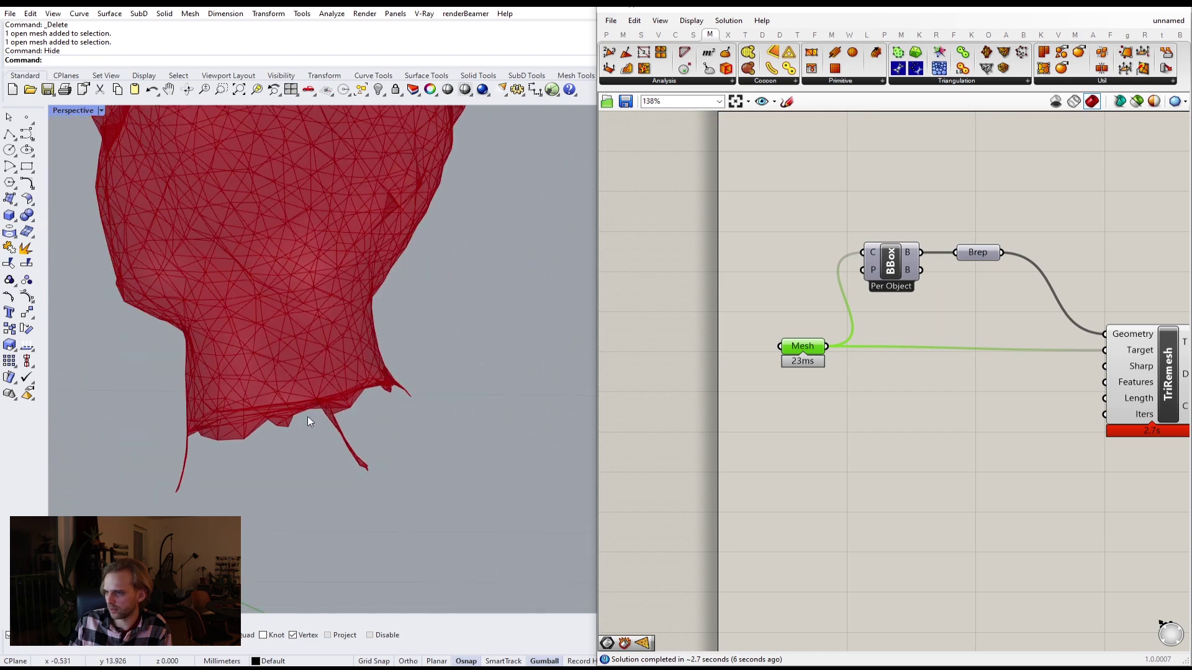
Add a 0.2 number slider, connect it to TriRemesh's Length input, and place it beside that input.
{"action": "right_click_drag", "start_coordinate": [954, 472], "coordinate": [880, 449]}
{"action": "double_click", "coordinate": [880, 449]}
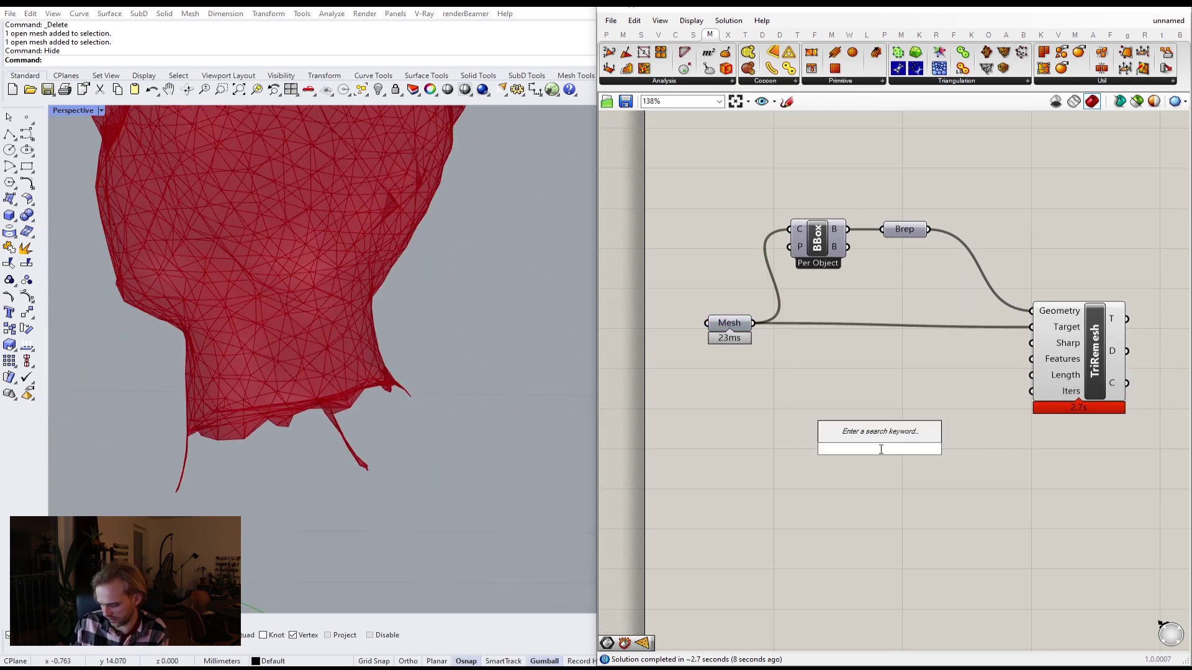
{"action": "type", "text": "0.2"}
{"action": "key", "text": "Return"}
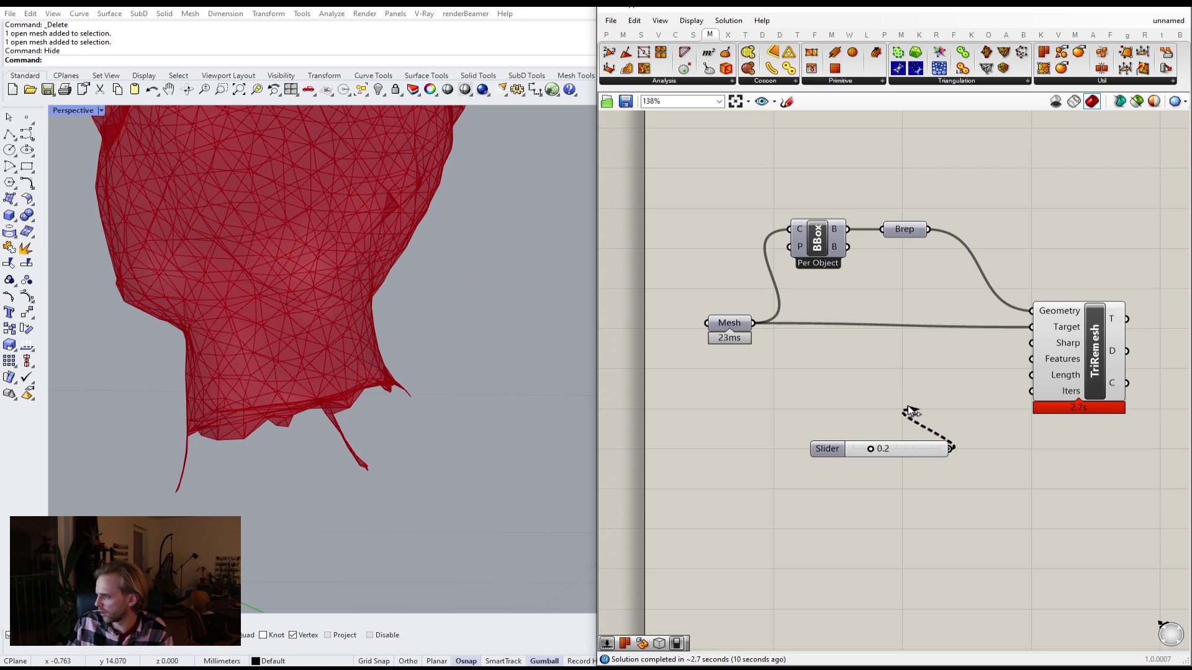
{"action": "left_click_drag", "start_coordinate": [1009, 395], "coordinate": [1031, 375]}
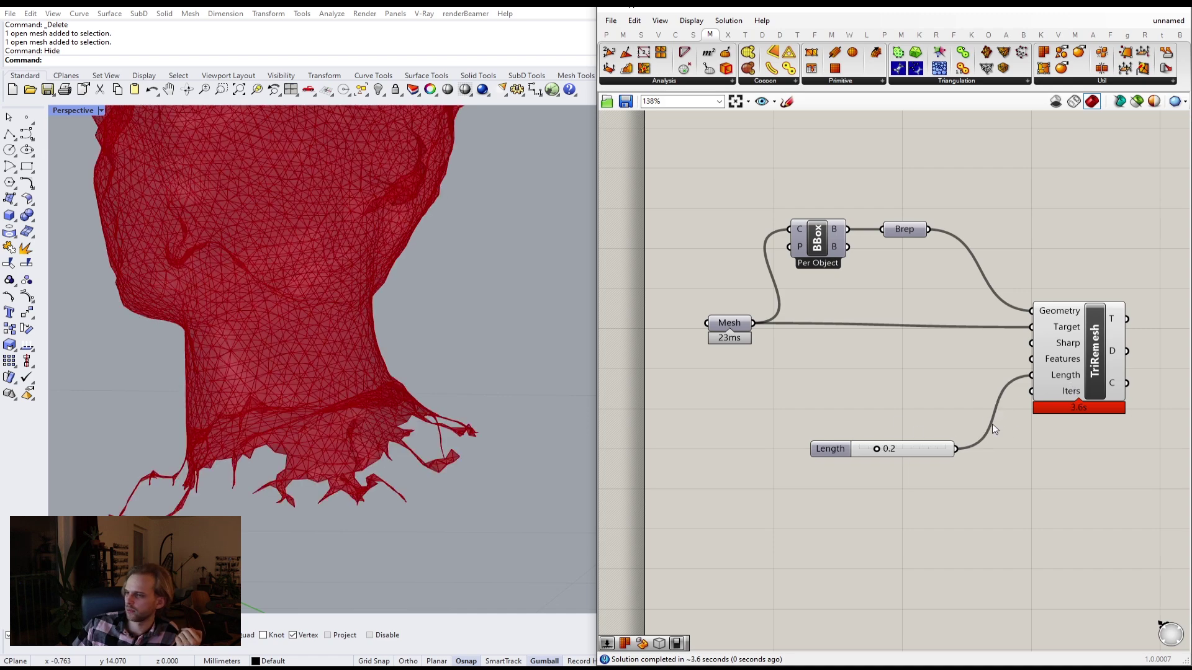
{"action": "left_click_drag", "start_coordinate": [921, 456], "coordinate": [962, 386]}
Examine the finer remeshed head from several angles and check TriRemesh's T output and Iters input descriptions.
{"action": "right_click_drag", "start_coordinate": [445, 282], "coordinate": [423, 365]}
{"action": "right_click_drag", "start_coordinate": [1116, 365], "coordinate": [961, 377]}
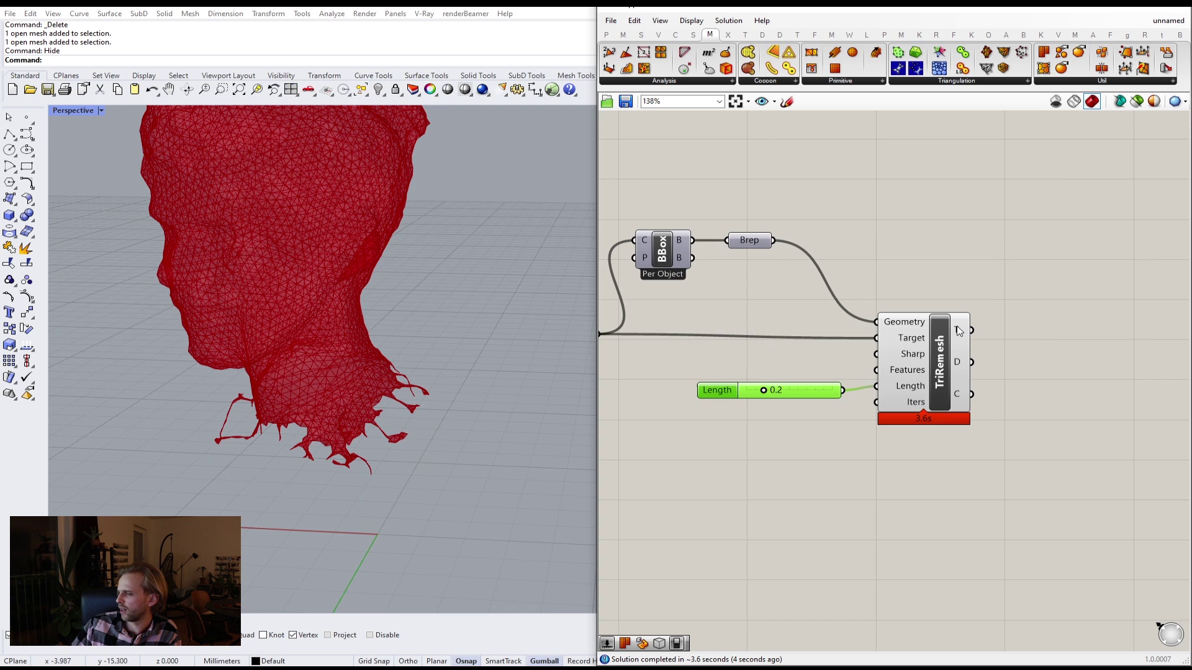
{"action": "mouse_move", "coordinate": [963, 333]}
{"action": "double_click", "coordinate": [1061, 296]}
{"action": "right_click_drag", "start_coordinate": [780, 445], "coordinate": [862, 389]}
{"action": "scroll", "coordinate": [979, 353], "scroll_direction": "up", "scroll_amount": 2}
{"action": "mouse_move", "coordinate": [978, 353]}
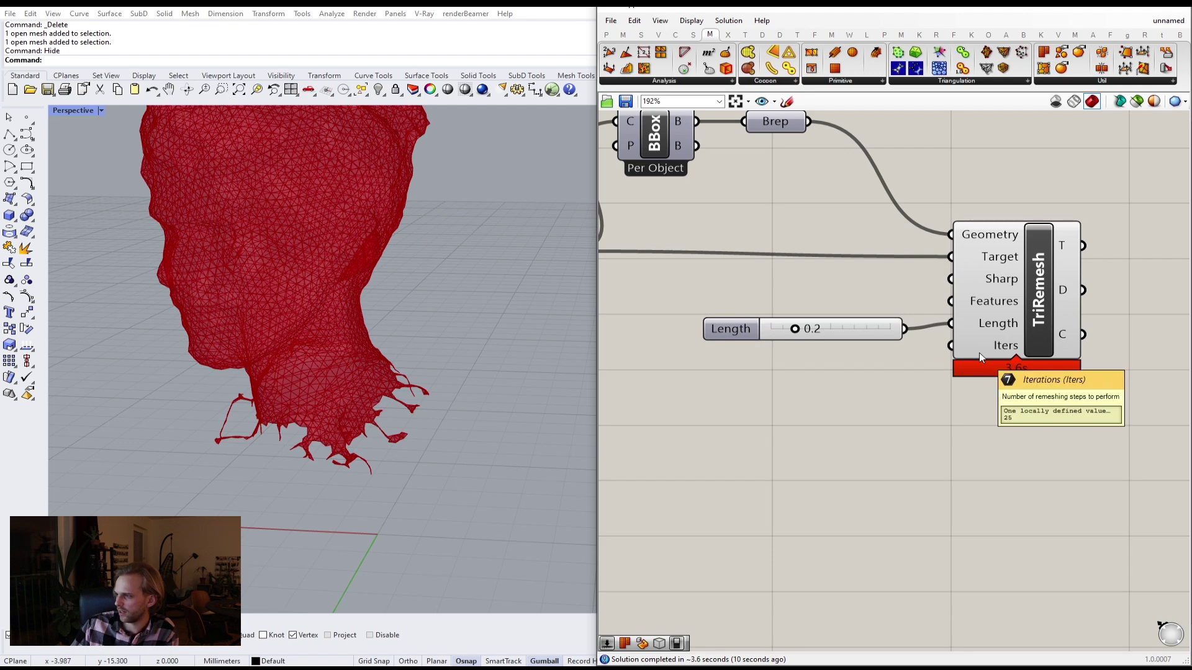
{"action": "right_click_drag", "start_coordinate": [978, 352], "coordinate": [1055, 411]}
{"action": "left_click_drag", "start_coordinate": [936, 396], "coordinate": [902, 429]}
{"action": "right_click_drag", "start_coordinate": [261, 320], "coordinate": [397, 326]}
{"action": "scroll", "coordinate": [354, 358], "scroll_direction": "up", "scroll_amount": 4}
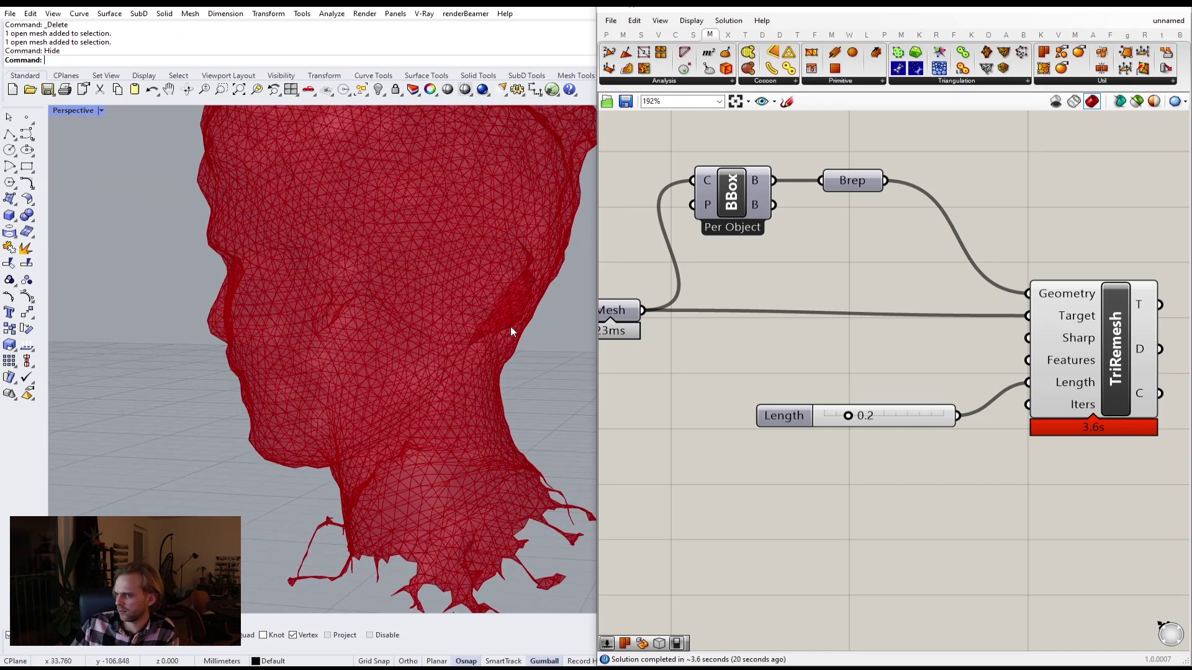
Set the Length slider to 0.3 and align it with TriRemesh's Length input.
{"action": "double_click", "coordinate": [926, 417]}
{"action": "type", "text": "0.3"}
{"action": "key", "text": "Return"}
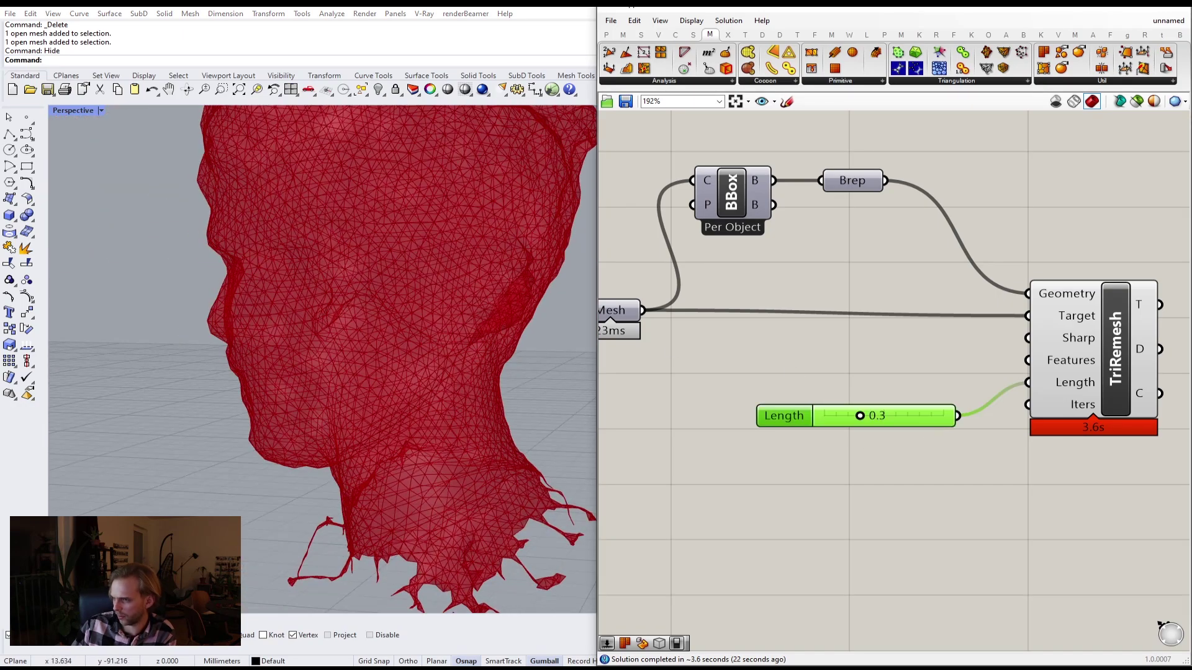
{"action": "right_click_drag", "start_coordinate": [327, 338], "coordinate": [267, 373]}
{"action": "scroll", "coordinate": [329, 350], "scroll_direction": "down", "scroll_amount": 4}
{"action": "right_click_drag", "start_coordinate": [999, 349], "coordinate": [922, 328]}
{"action": "left_click", "coordinate": [838, 348]}
{"action": "left_click_drag", "start_coordinate": [854, 386], "coordinate": [868, 353]}
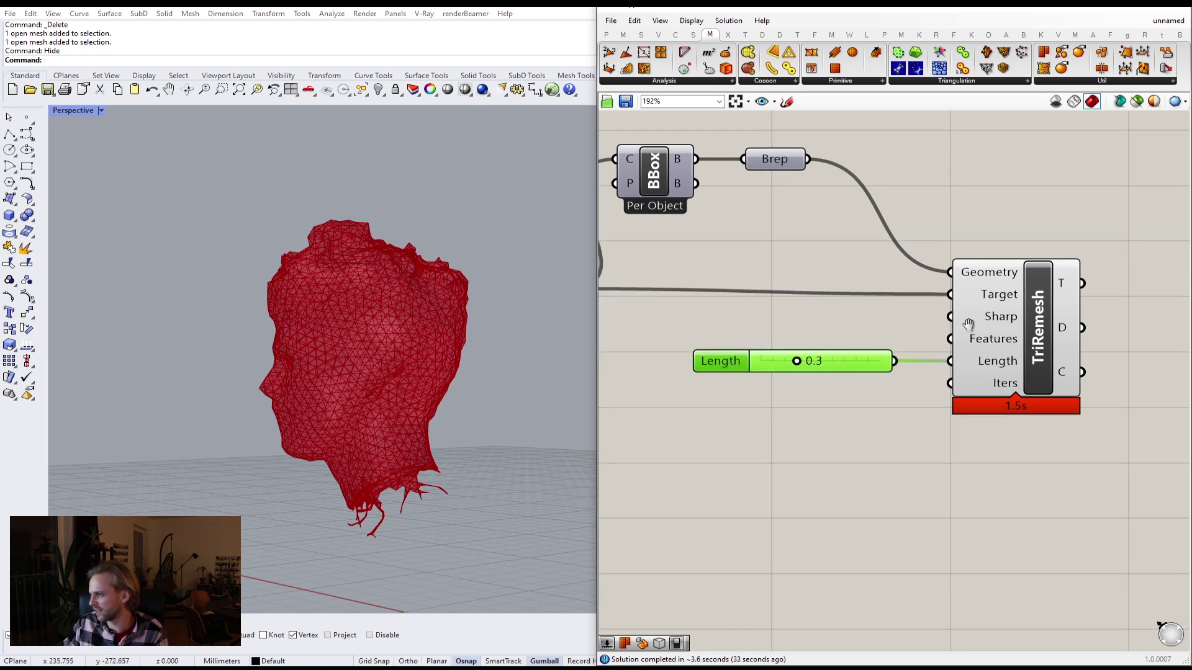
Add a Weaverbird's Dual graph component and connect TriRemesh's T output to its first M input.
{"action": "right_click_drag", "start_coordinate": [984, 322], "coordinate": [829, 342]}
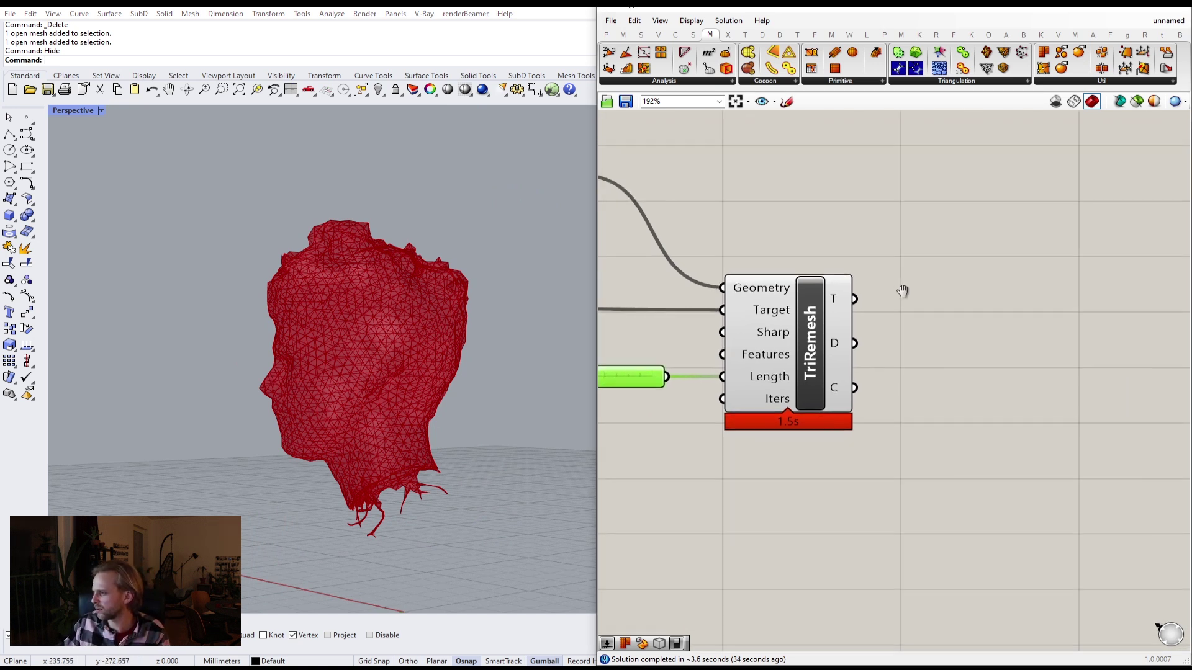
{"action": "double_click", "coordinate": [1018, 280]}
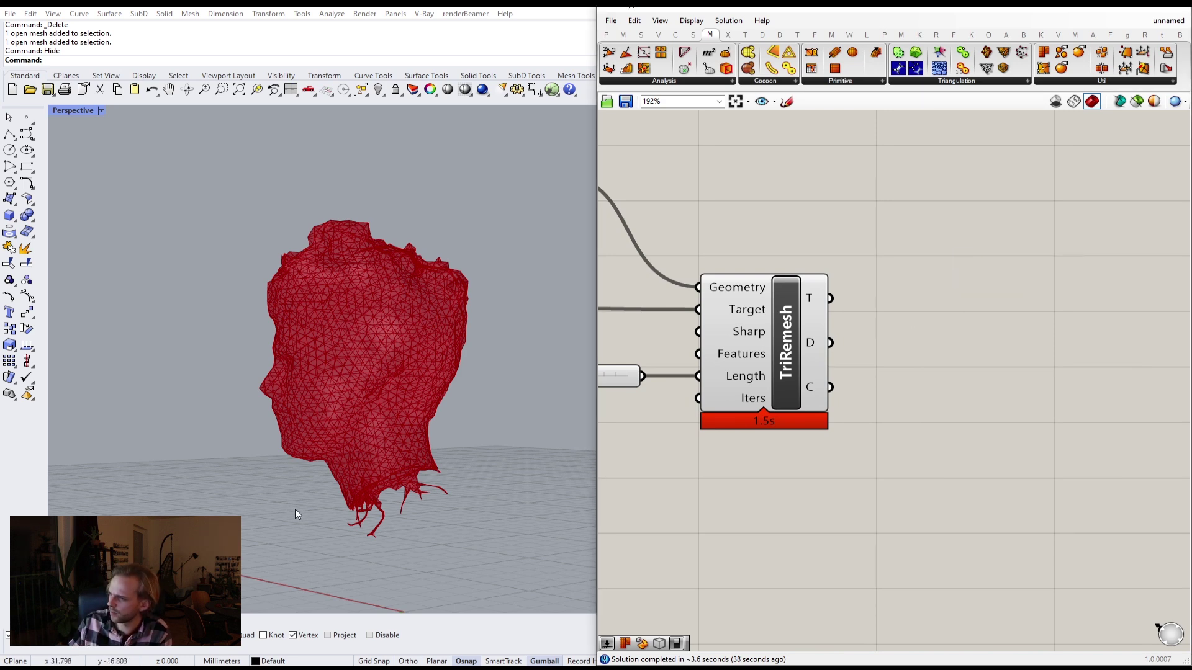
{"action": "scroll", "coordinate": [371, 516], "scroll_direction": "up", "scroll_amount": 5}
{"action": "right_click_drag", "start_coordinate": [603, 357], "coordinate": [642, 333]}
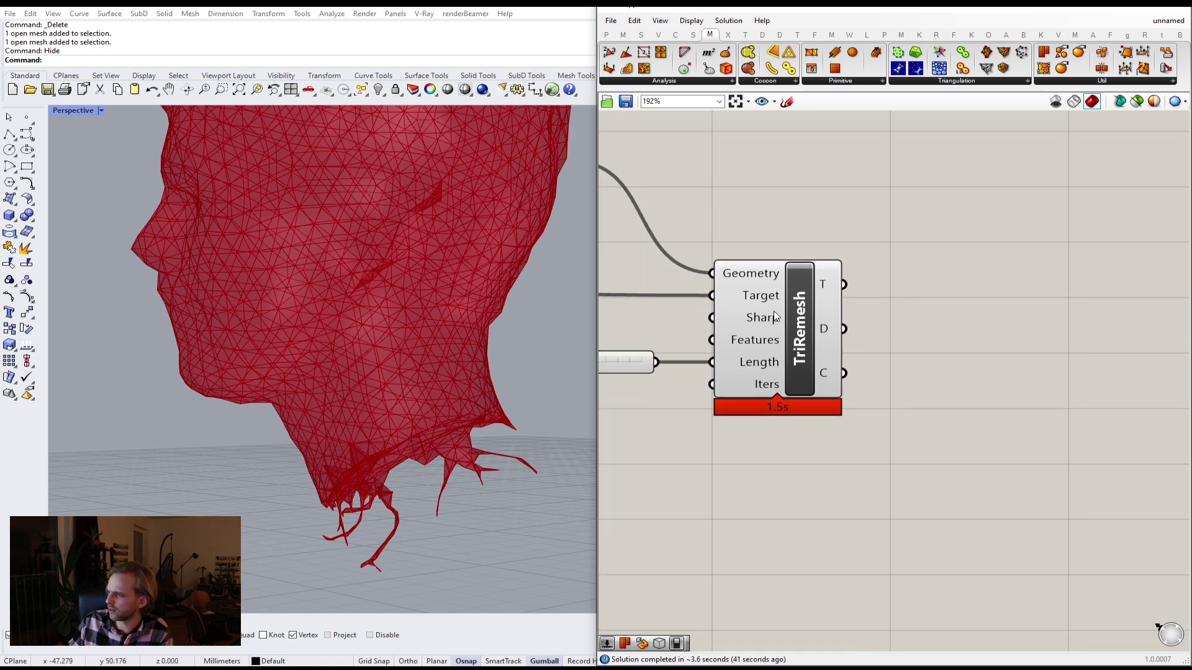
{"action": "double_click", "coordinate": [966, 251]}
{"action": "type", "text": "MESH DUAL"}
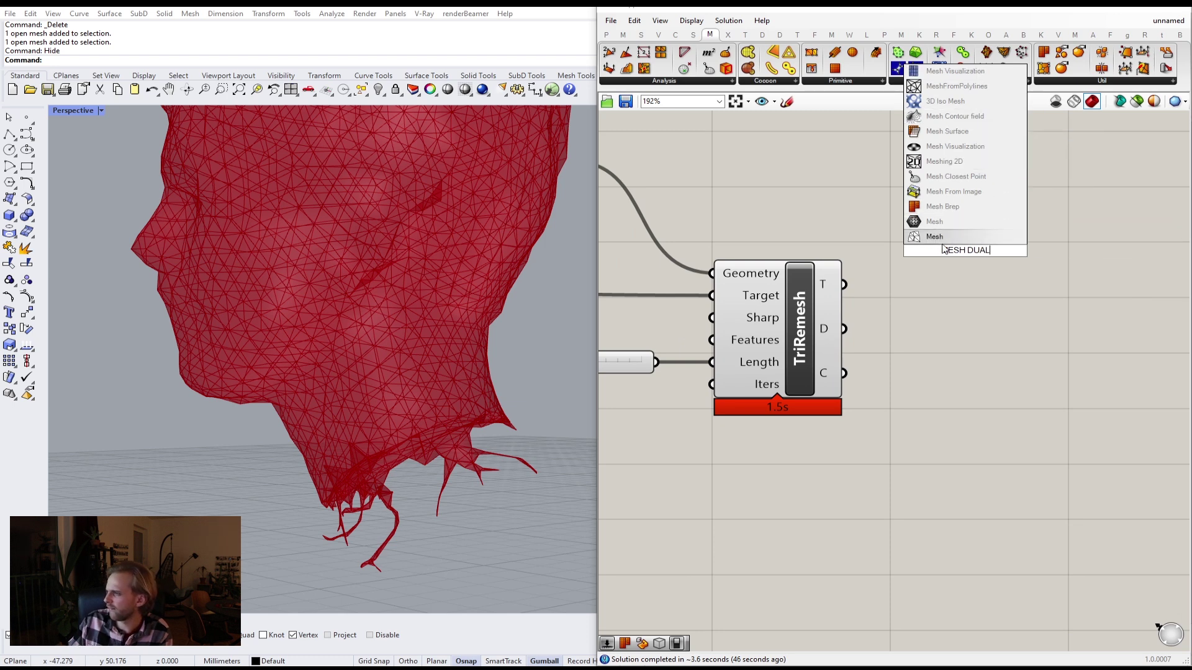
{"action": "double_click", "coordinate": [978, 266]}
{"action": "type", "text": "DUAL"}
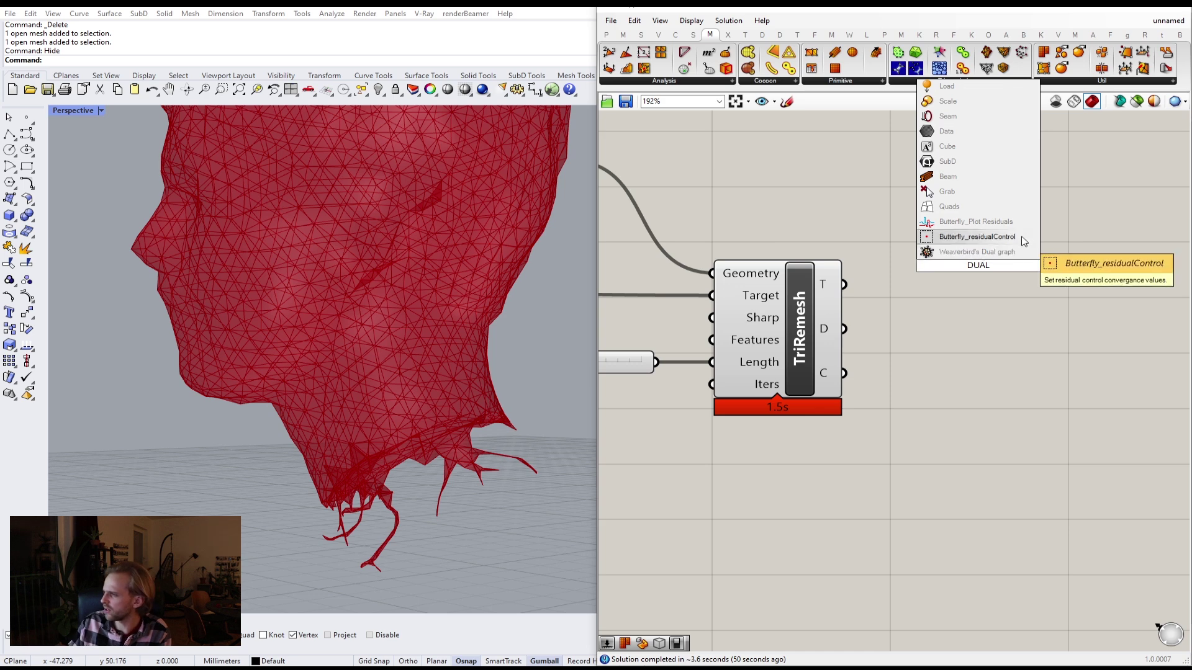
{"action": "left_click", "coordinate": [984, 252]}
{"action": "left_click_drag", "start_coordinate": [906, 268], "coordinate": [966, 273]}
Turn off the TriRemesh component's preview so only the dual mesh is displayed.
{"action": "left_click", "coordinate": [776, 371]}
{"action": "middle_click", "coordinate": [777, 371]}
{"action": "left_click", "coordinate": [814, 327]}
{"action": "left_click", "coordinate": [940, 246]}
{"action": "left_click", "coordinate": [874, 252]}
{"action": "right_click_drag", "start_coordinate": [873, 252], "coordinate": [802, 259]}
{"action": "scroll", "coordinate": [347, 251], "scroll_direction": "down", "scroll_amount": 4}
{"action": "right_click_drag", "start_coordinate": [348, 250], "coordinate": [526, 417]}
{"action": "right_click_drag", "start_coordinate": [1061, 332], "coordinate": [993, 313]}
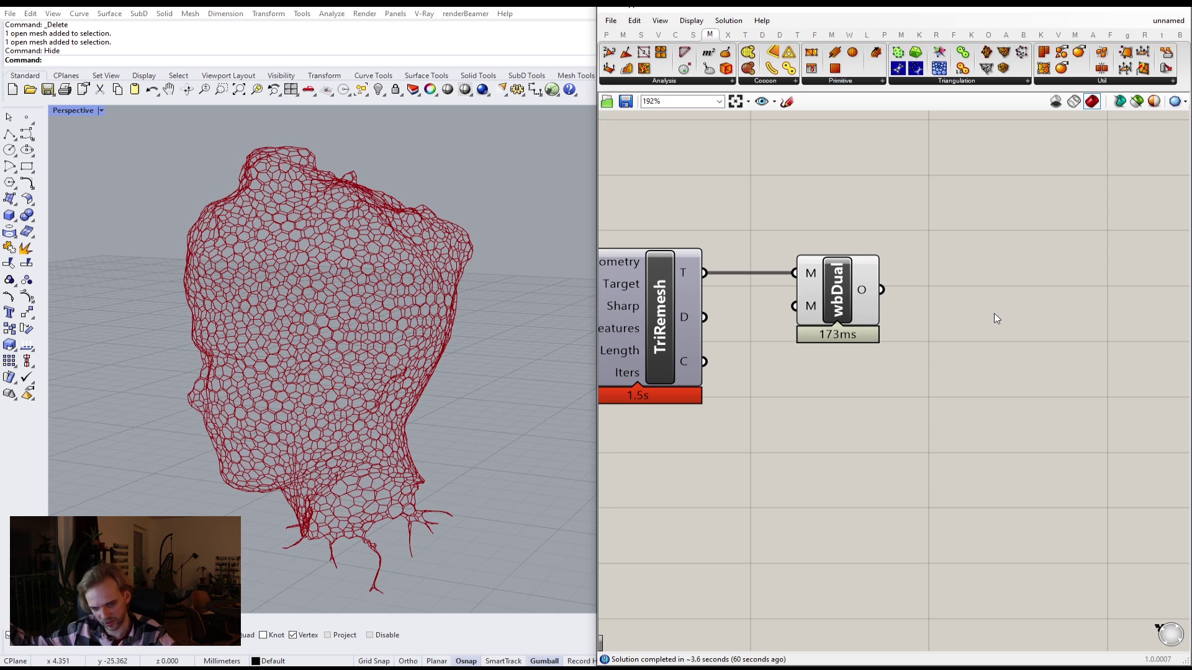
Add an Explode curve component and connect the wbDual O output to its C input.
{"action": "right_click_drag", "start_coordinate": [989, 315], "coordinate": [965, 317]}
{"action": "double_click", "coordinate": [955, 330]}
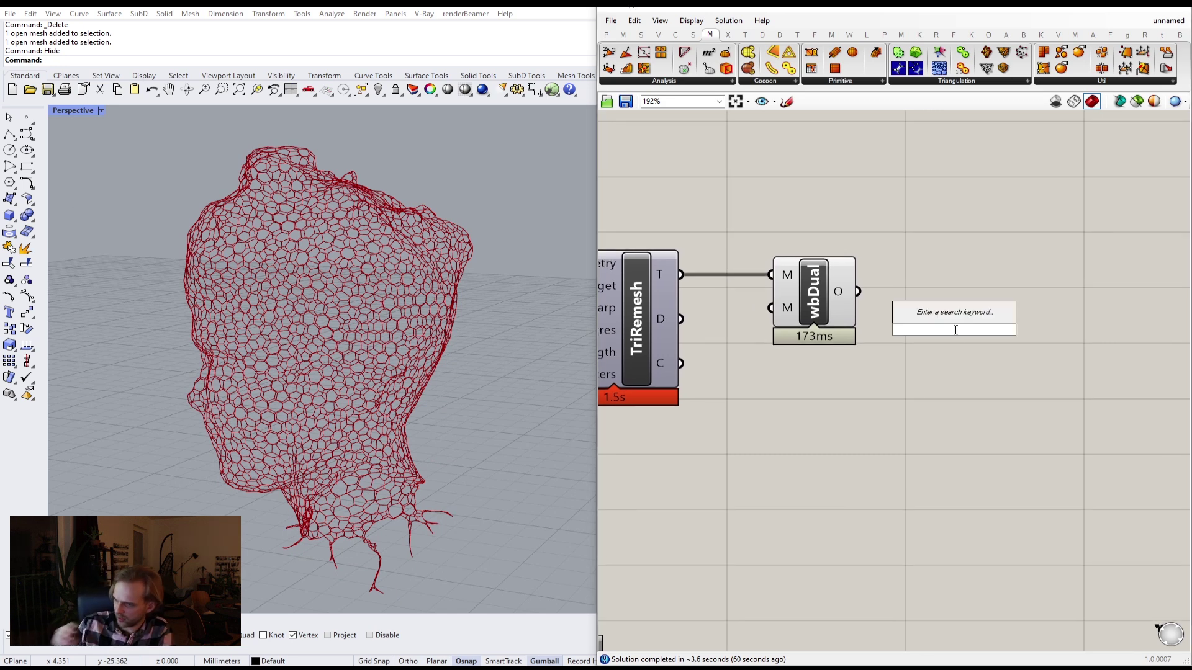
{"action": "type", "text": "EXPLO"}
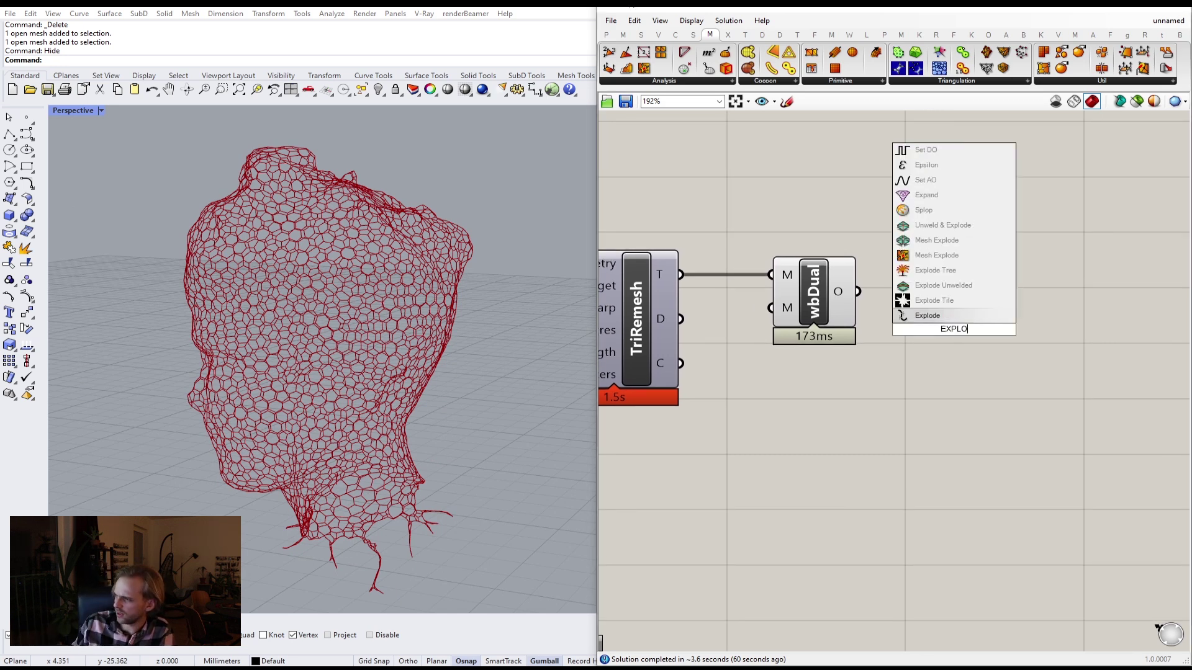
{"action": "left_click", "coordinate": [970, 316]}
{"action": "left_click_drag", "start_coordinate": [911, 311], "coordinate": [858, 291]}
{"action": "left_click_drag", "start_coordinate": [955, 337], "coordinate": [952, 317]}
{"action": "right_click_drag", "start_coordinate": [430, 466], "coordinate": [470, 475]}
Turn off the preview of the wbDual component.
{"action": "left_click", "coordinate": [863, 359]}
{"action": "left_click", "coordinate": [814, 311]}
{"action": "middle_click", "coordinate": [819, 239]}
{"action": "left_click", "coordinate": [856, 201]}
{"action": "left_click", "coordinate": [908, 191]}
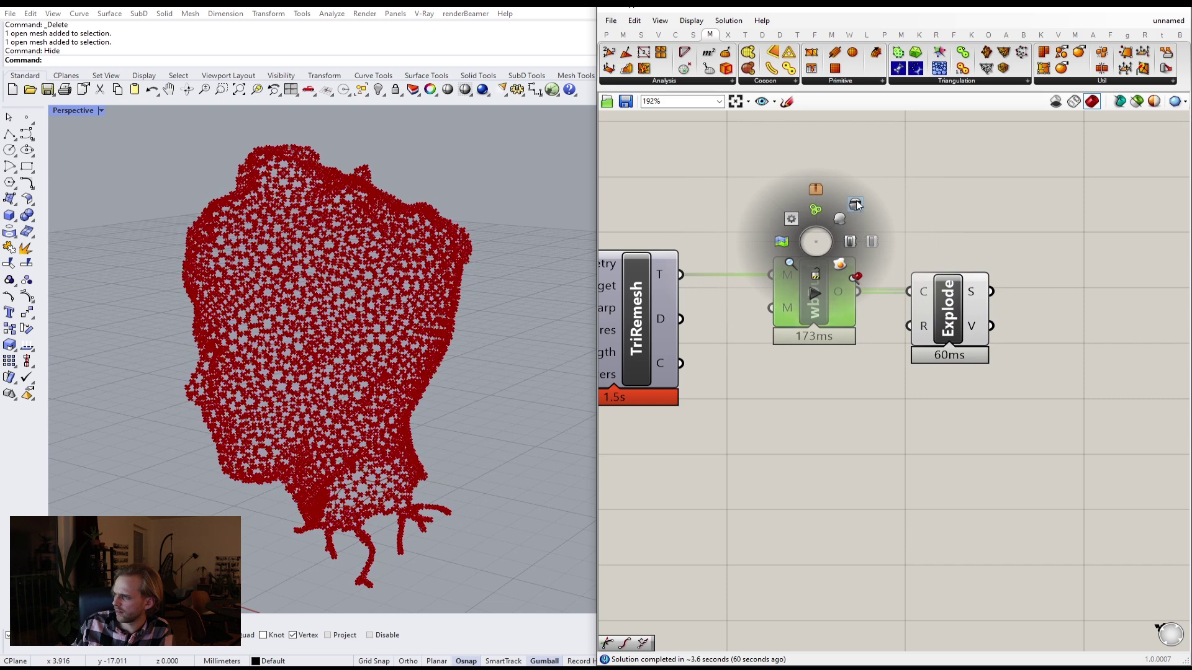
Bake the Explode component's segments onto the Default layer as a group.
{"action": "left_click_drag", "start_coordinate": [962, 300], "coordinate": [966, 300]}
{"action": "right_click", "coordinate": [982, 293]}
{"action": "left_click", "coordinate": [1016, 315]}
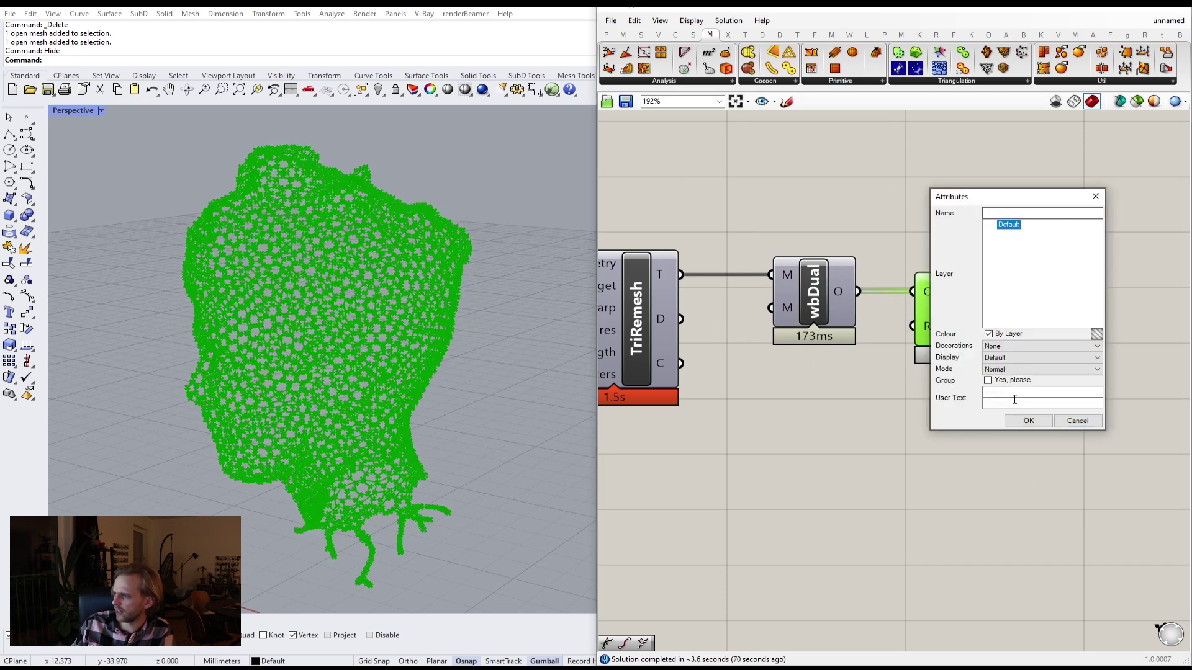
{"action": "left_click", "coordinate": [1029, 421]}
Move the baked dual mesh curves along the X axis, clear of the Grasshopper preview.
{"action": "right_click_drag", "start_coordinate": [310, 460], "coordinate": [489, 400]}
{"action": "scroll", "coordinate": [408, 458], "scroll_direction": "down", "scroll_amount": 6}
{"action": "left_click", "coordinate": [385, 422]}
{"action": "scroll", "coordinate": [393, 421], "scroll_direction": "down", "scroll_amount": 6}
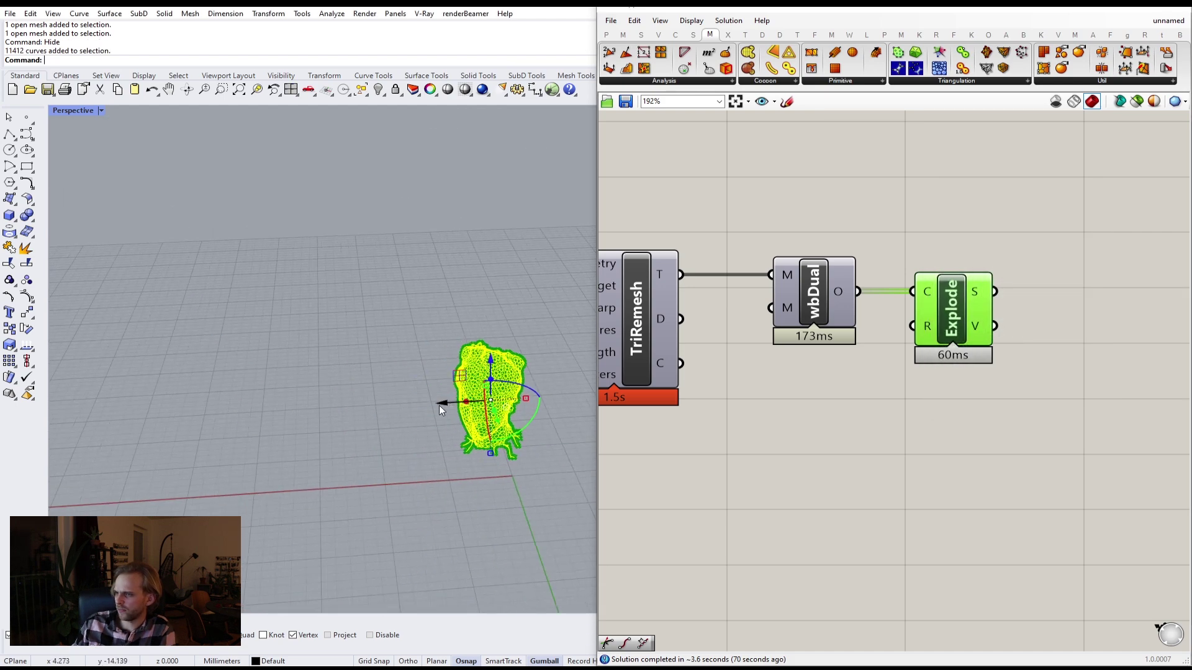
{"action": "left_click_drag", "start_coordinate": [442, 404], "coordinate": [304, 454]}
{"action": "key", "text": "Escape"}
Ungroup the baked dual mesh curves.
{"action": "scroll", "coordinate": [362, 435], "scroll_direction": "up", "scroll_amount": 10}
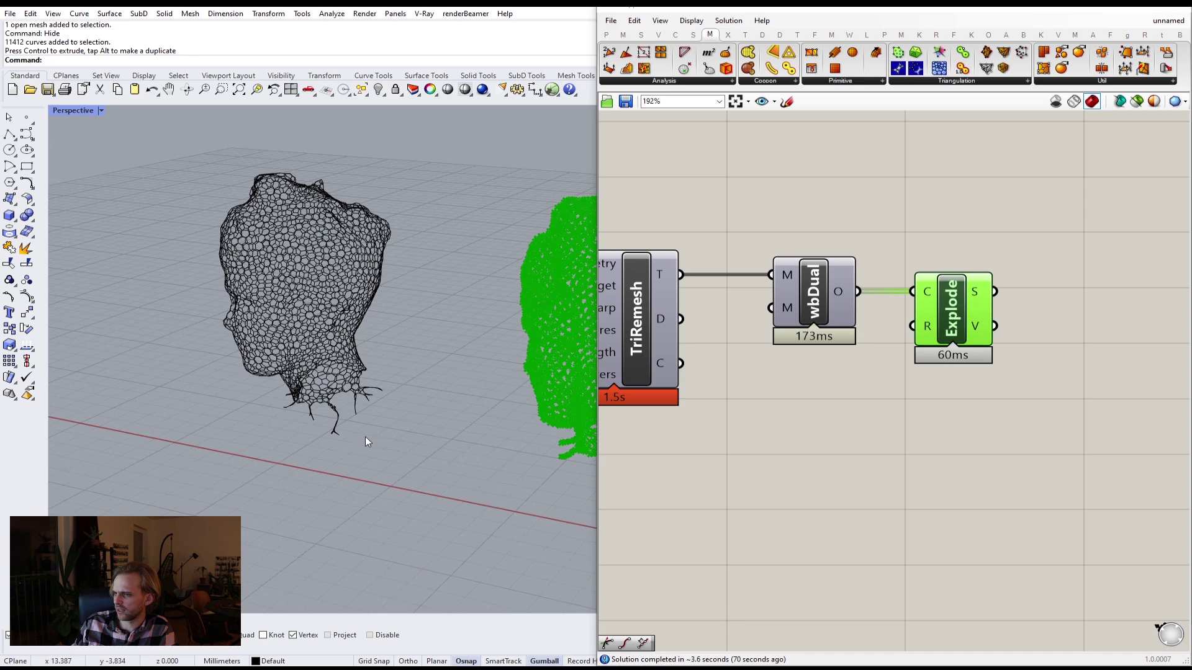
{"action": "right_click_drag", "start_coordinate": [351, 385], "coordinate": [386, 519]}
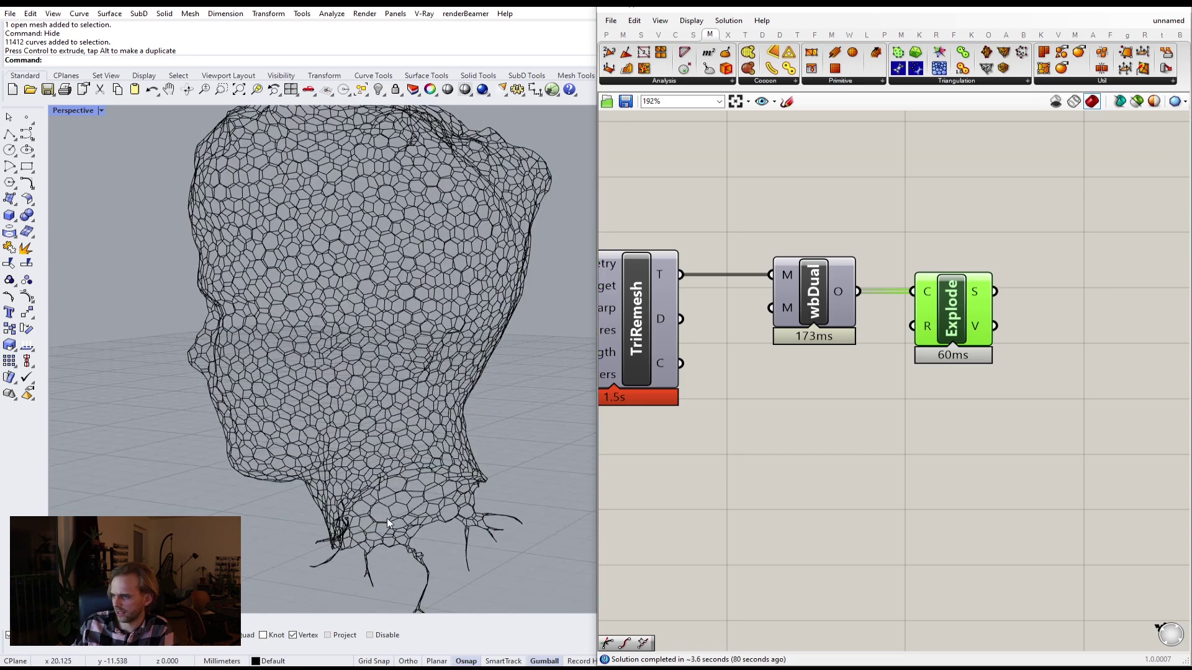
{"action": "scroll", "coordinate": [374, 382], "scroll_direction": "up", "scroll_amount": 8}
{"action": "scroll", "coordinate": [404, 430], "scroll_direction": "up", "scroll_amount": 3}
{"action": "scroll", "coordinate": [415, 462], "scroll_direction": "down", "scroll_amount": 10}
{"action": "right_click_drag", "start_coordinate": [365, 322], "coordinate": [431, 469]}
{"action": "scroll", "coordinate": [280, 453], "scroll_direction": "up", "scroll_amount": 3}
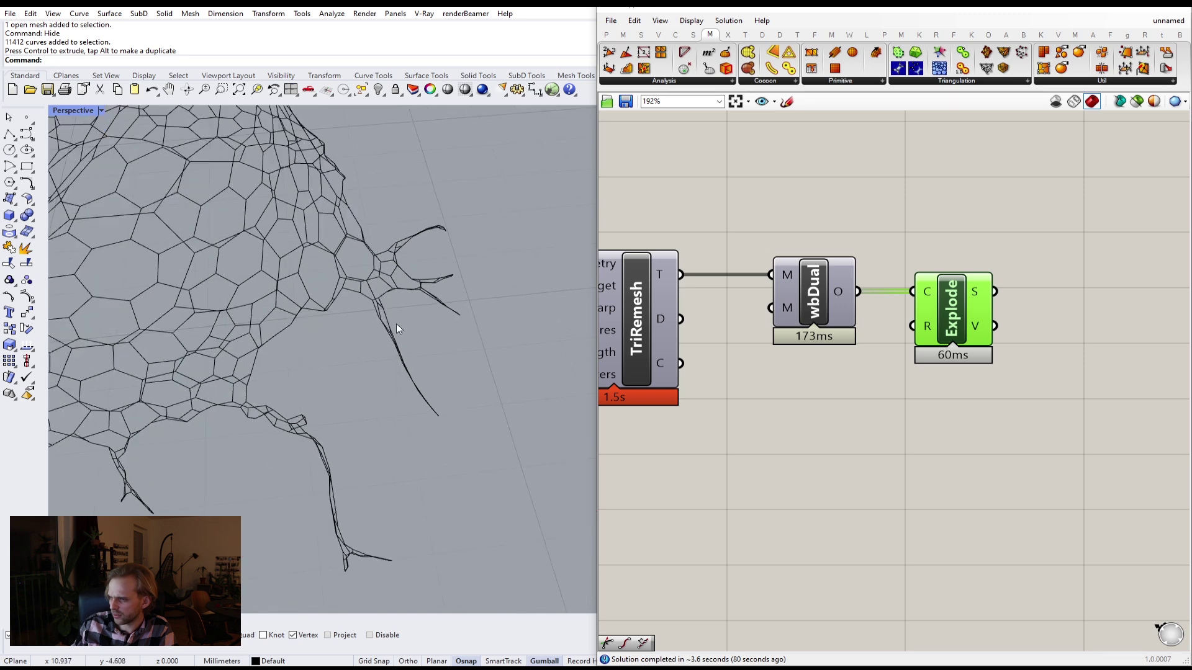
{"action": "left_click", "coordinate": [360, 293]}
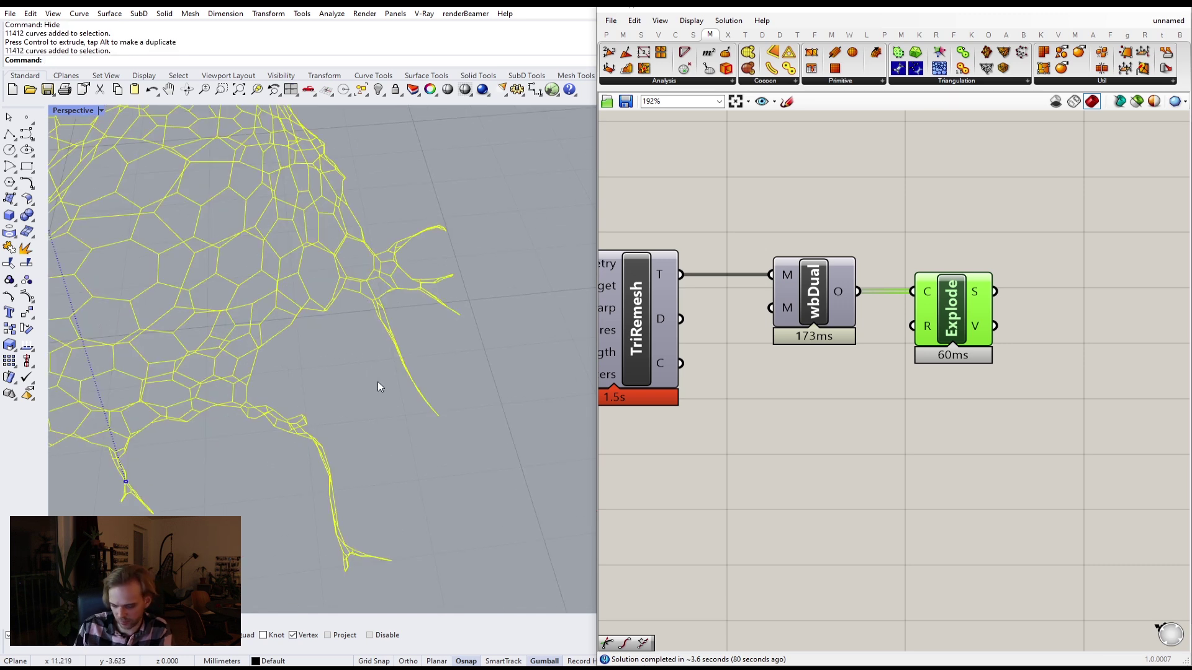
{"action": "type", "text": "e"}
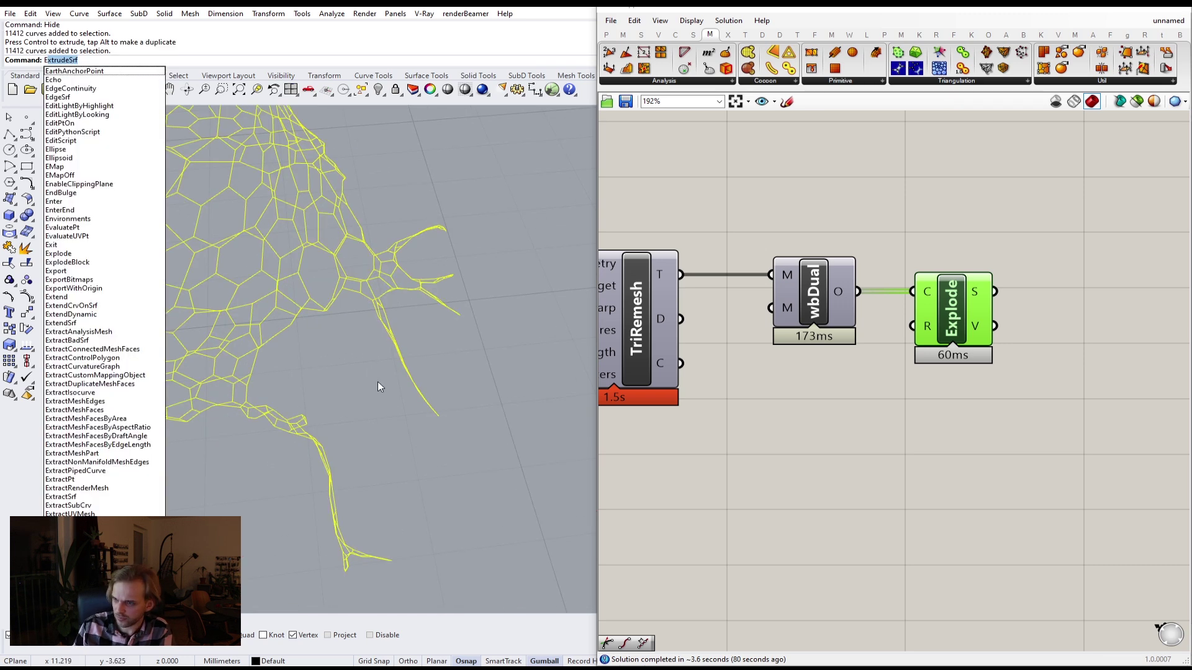
{"action": "key", "text": "Escape"}
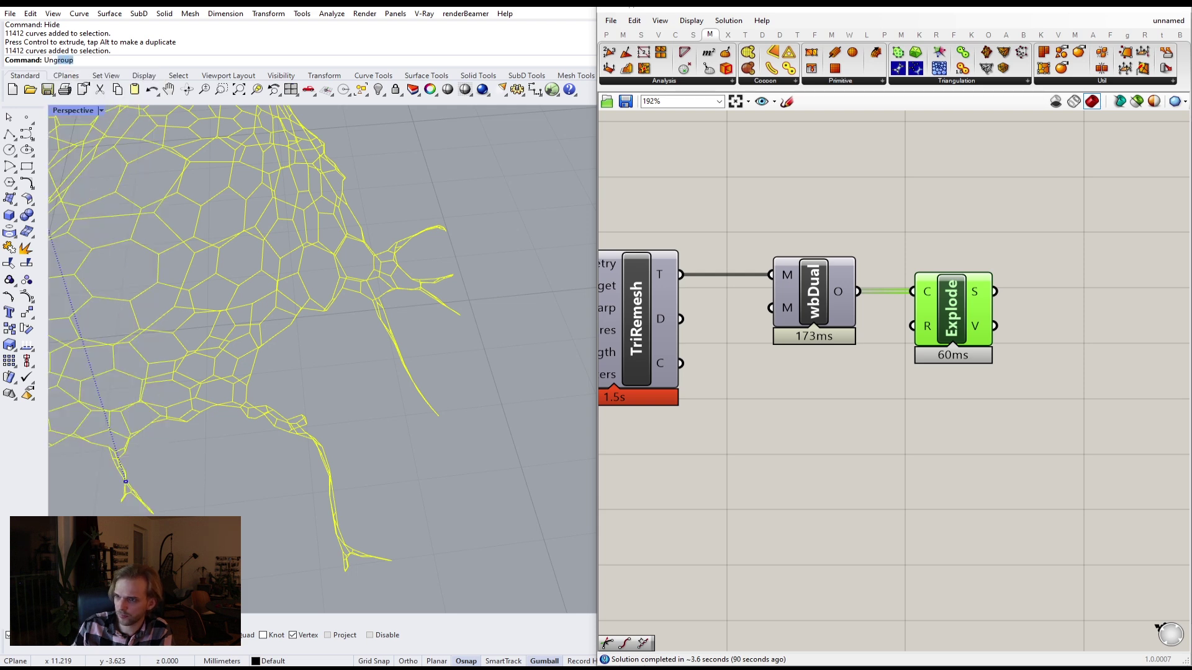
{"action": "type", "text": "Un"}
{"action": "key", "text": "Return"}
{"action": "left_click", "coordinate": [377, 382]}
Remove the thin stray strands along the neck's lower edge and draw polylines across the open cells there.
{"action": "right_click_drag", "start_coordinate": [280, 435], "coordinate": [223, 519]}
{"action": "left_click_drag", "start_coordinate": [271, 318], "coordinate": [499, 546]}
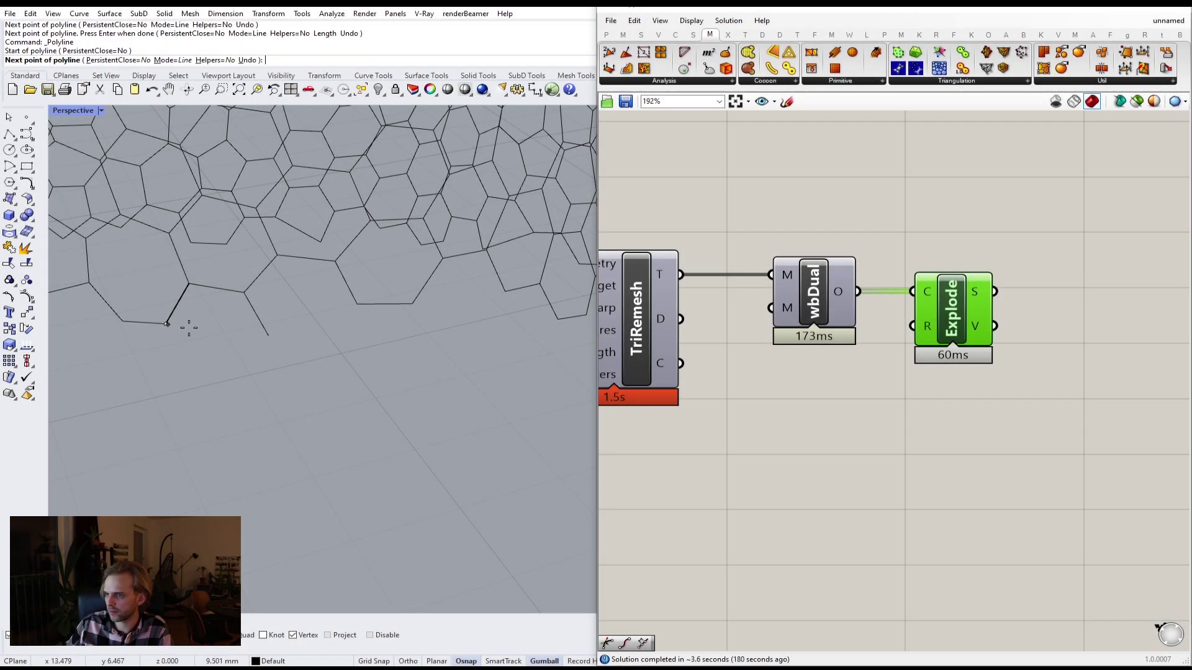
{"action": "left_click", "coordinate": [268, 336]}
{"action": "key", "text": "Return"}
{"action": "left_click", "coordinate": [268, 335]}
{"action": "left_click", "coordinate": [356, 304]}
{"action": "key", "text": "Return"}
{"action": "scroll", "coordinate": [455, 322], "scroll_direction": "down", "scroll_amount": 10}
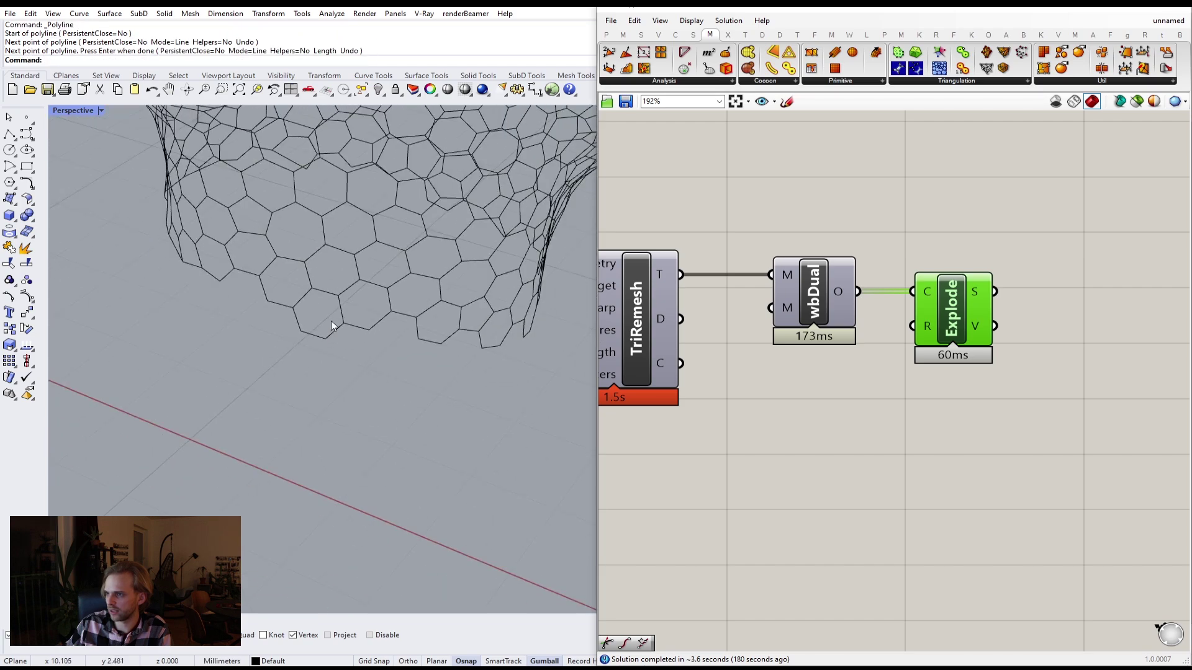
Delete the protruding curves at the pointed tip of the curve network.
{"action": "right_click_drag", "start_coordinate": [450, 490], "coordinate": [140, 329]}
{"action": "scroll", "coordinate": [376, 453], "scroll_direction": "up", "scroll_amount": 5}
{"action": "right_click_drag", "start_coordinate": [393, 229], "coordinate": [273, 310], "text": "shift"}
{"action": "scroll", "coordinate": [282, 381], "scroll_direction": "up", "scroll_amount": 5}
{"action": "right_click_drag", "start_coordinate": [273, 311], "coordinate": [289, 341], "text": "shift"}
{"action": "scroll", "coordinate": [330, 329], "scroll_direction": "up", "scroll_amount": 8}
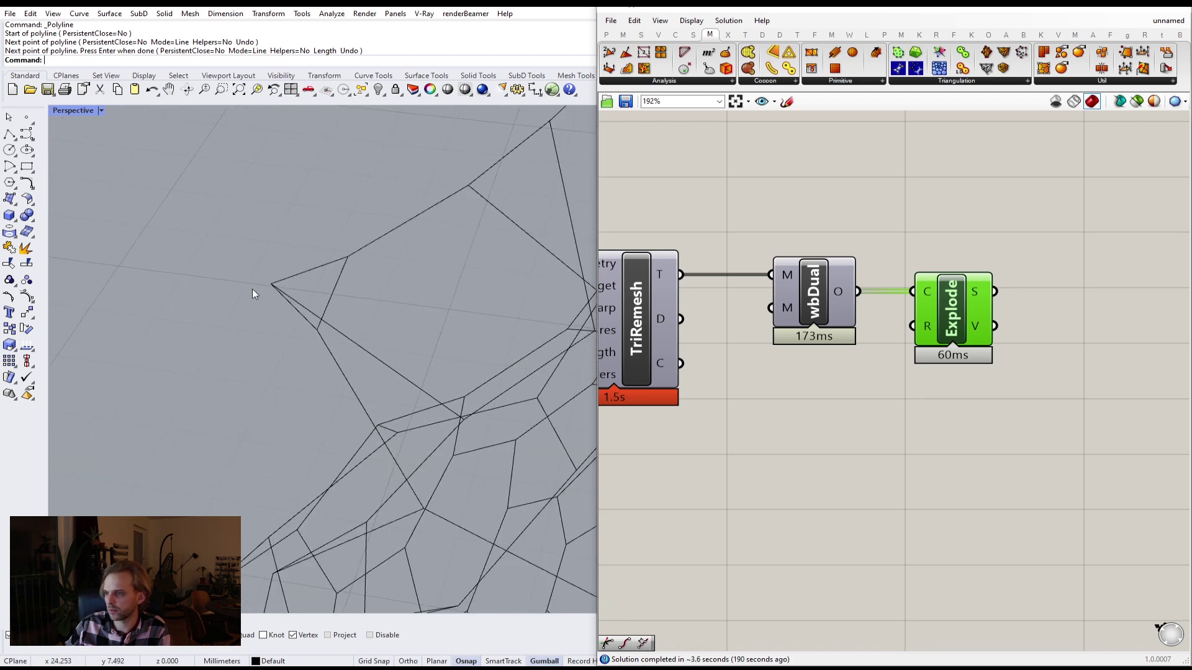
{"action": "left_click_drag", "start_coordinate": [391, 371], "coordinate": [392, 372]}
{"action": "scroll", "coordinate": [338, 319], "scroll_direction": "down", "scroll_amount": 4}
{"action": "key", "text": "Delete"}
{"action": "scroll", "coordinate": [333, 316], "scroll_direction": "up", "scroll_amount": 8}
{"action": "scroll", "coordinate": [332, 316], "scroll_direction": "down", "scroll_amount": 8}
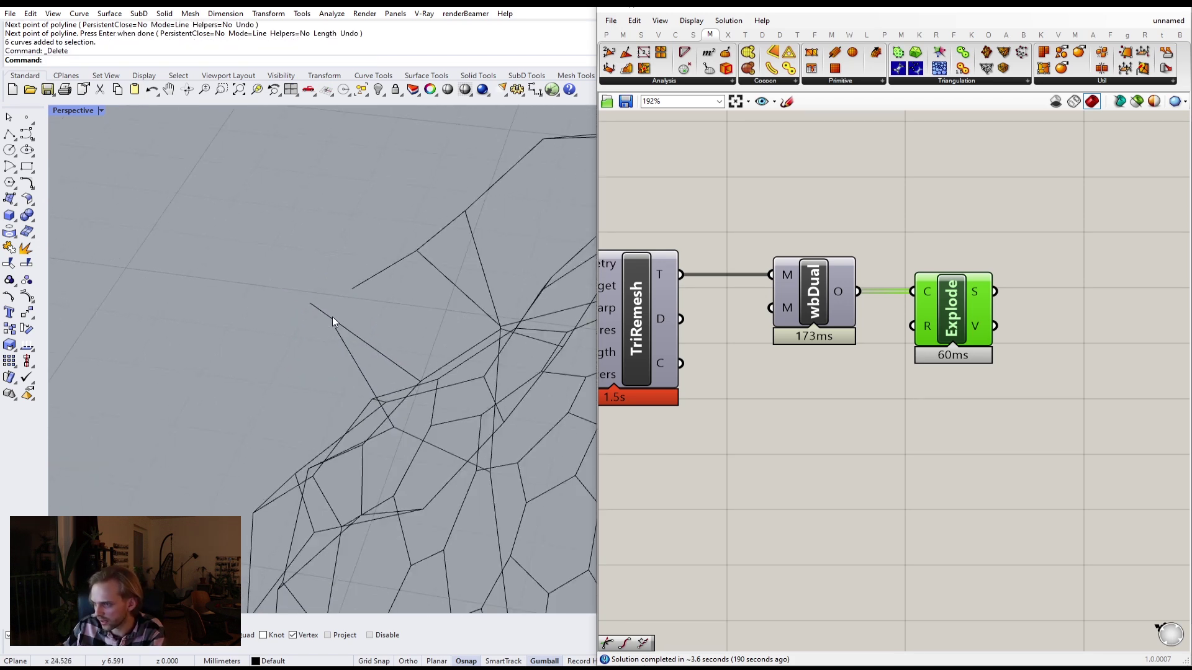
Select all duplicate curves with SelDup and delete them.
{"action": "left_click", "coordinate": [317, 308]}
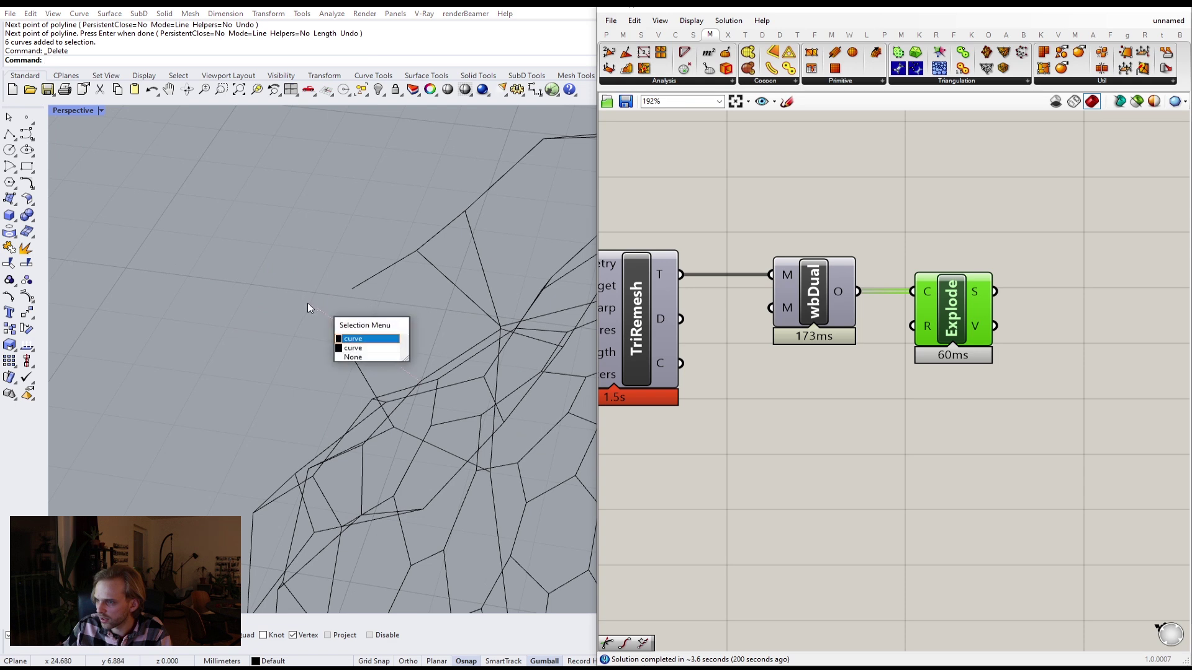
{"action": "left_click", "coordinate": [416, 356]}
{"action": "left_click", "coordinate": [402, 371]}
{"action": "key", "text": "Escape"}
{"action": "type", "text": "SelDup"}
{"action": "key", "text": "Return"}
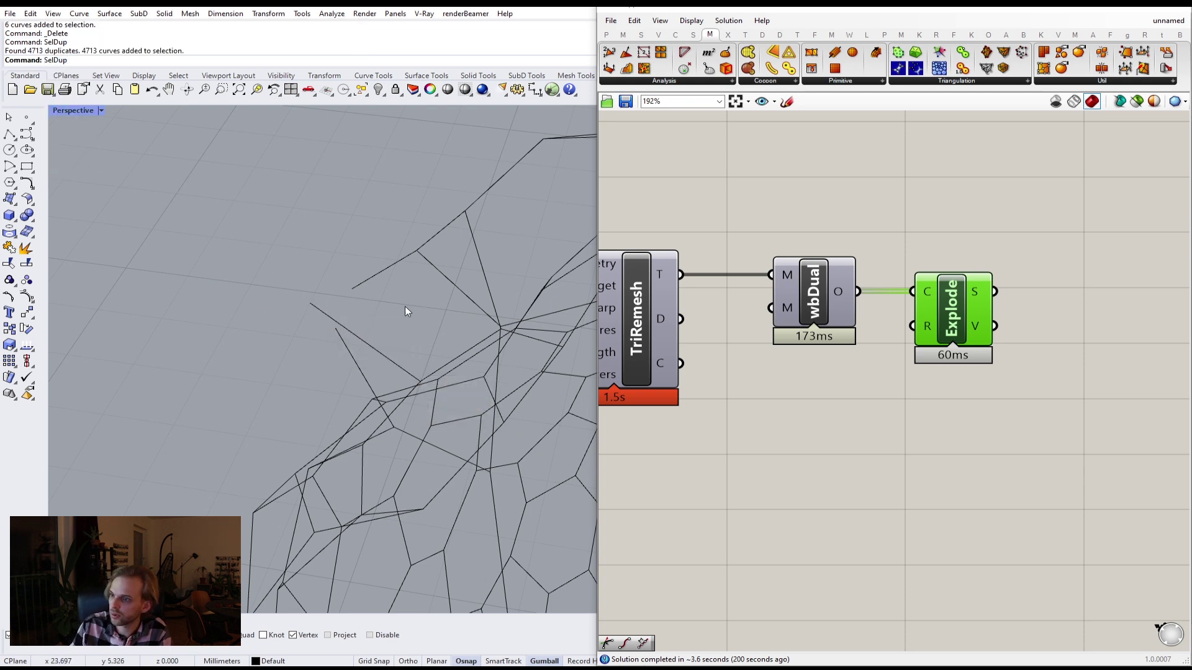
{"action": "key", "text": "Delete"}
Snap the loose ends of the open lines at the trimmed tip together at one shared point.
{"action": "left_click", "coordinate": [337, 319]}
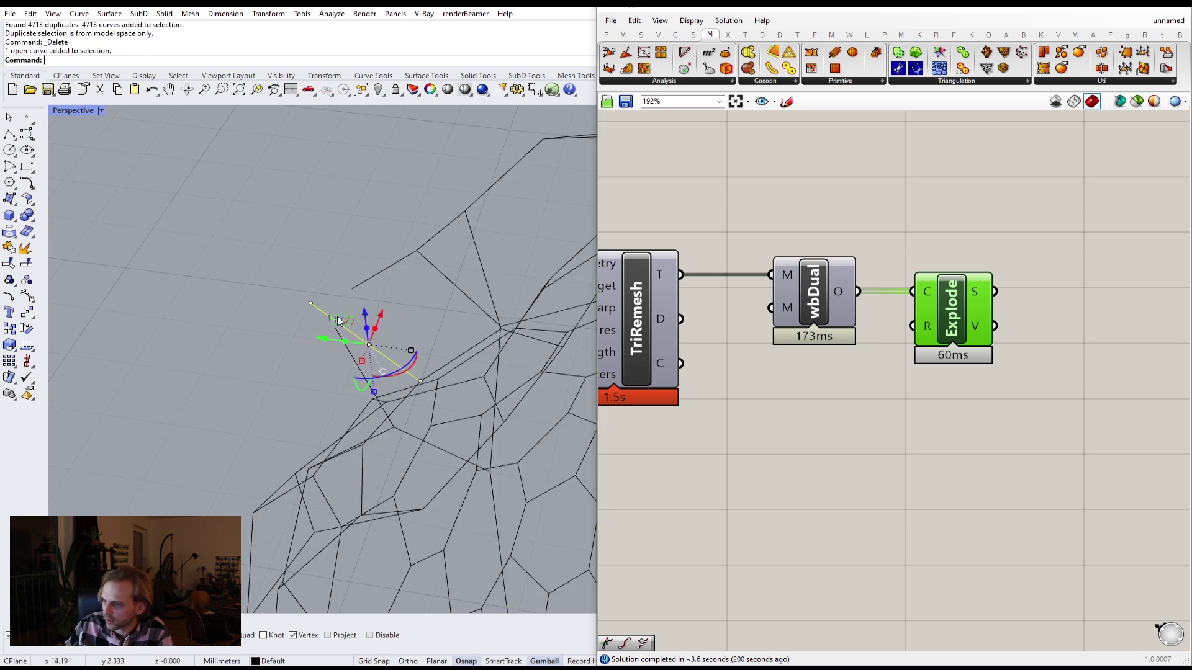
{"action": "left_click_drag", "start_coordinate": [320, 310], "coordinate": [368, 356]}
{"action": "key", "text": "Escape"}
{"action": "left_click", "coordinate": [407, 278]}
{"action": "left_click", "coordinate": [398, 284]}
{"action": "left_click_drag", "start_coordinate": [398, 285], "coordinate": [374, 345]}
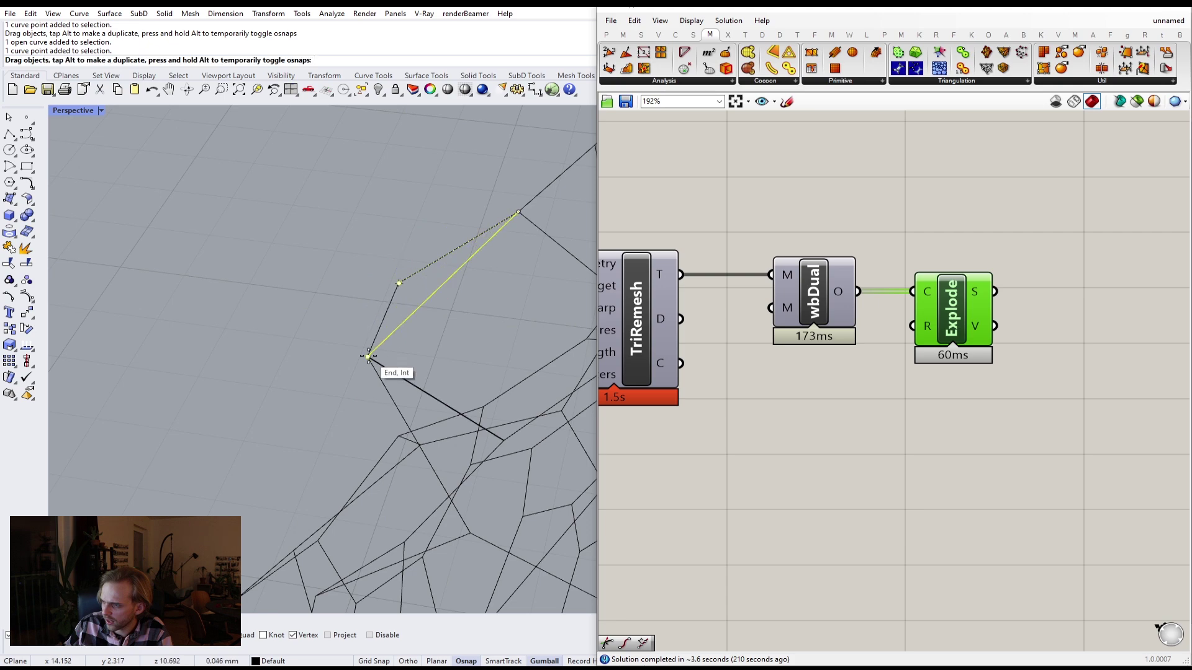
Select all the cleaned head curves and create a bounding box around them.
{"action": "scroll", "coordinate": [379, 342], "scroll_direction": "down", "scroll_amount": 10}
{"action": "right_click_drag", "start_coordinate": [379, 342], "coordinate": [428, 370]}
{"action": "scroll", "coordinate": [434, 372], "scroll_direction": "up", "scroll_amount": 8}
{"action": "left_click_drag", "start_coordinate": [444, 371], "coordinate": [363, 350]}
{"action": "scroll", "coordinate": [364, 350], "scroll_direction": "down", "scroll_amount": 7}
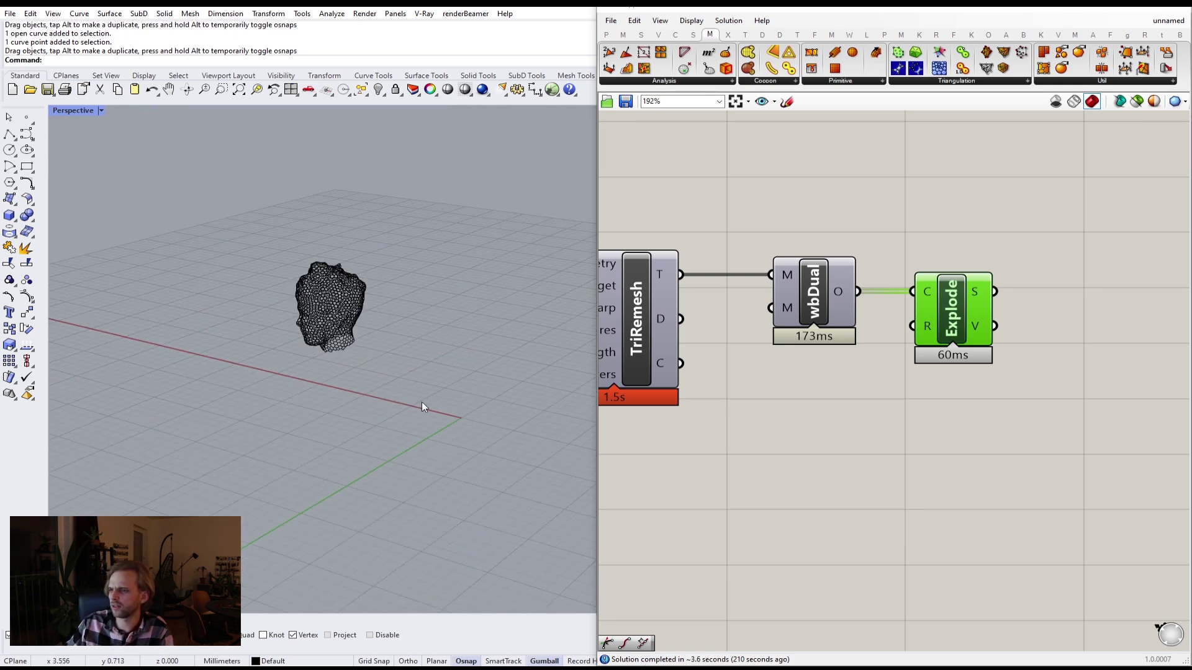
{"action": "left_click_drag", "start_coordinate": [423, 417], "coordinate": [167, 165]}
{"action": "right_click_drag", "start_coordinate": [298, 277], "coordinate": [340, 289]}
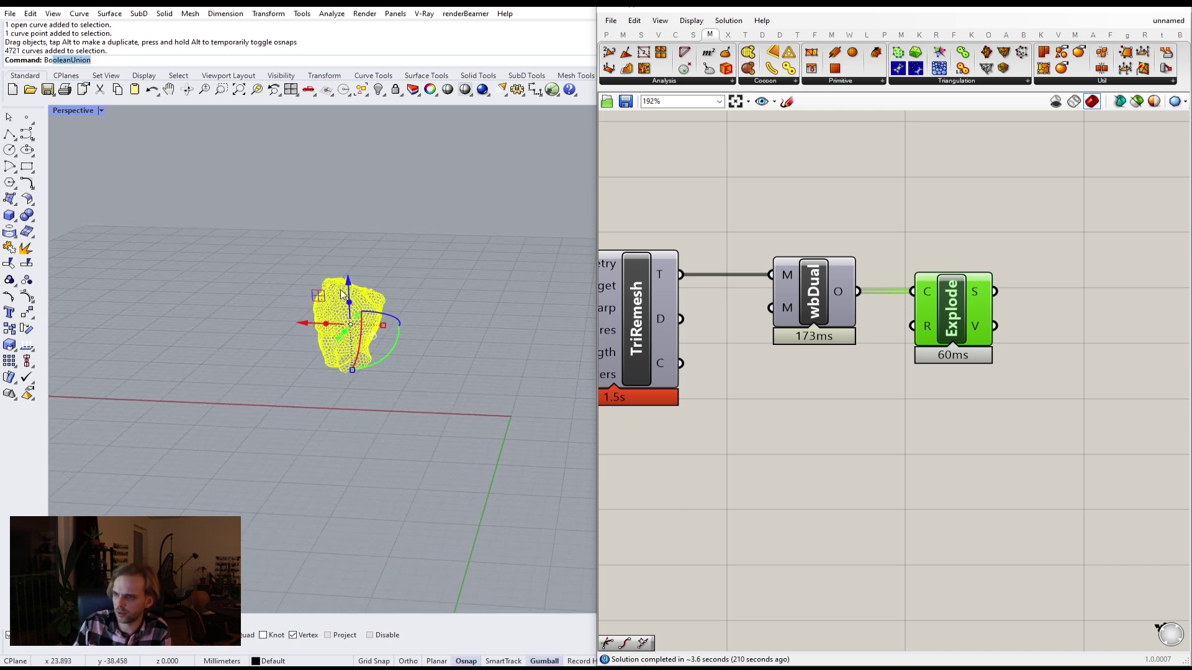
{"action": "key", "text": "Return"}
{"action": "key", "text": "Return"}
{"action": "scroll", "coordinate": [345, 282], "scroll_direction": "up", "scroll_amount": 2}
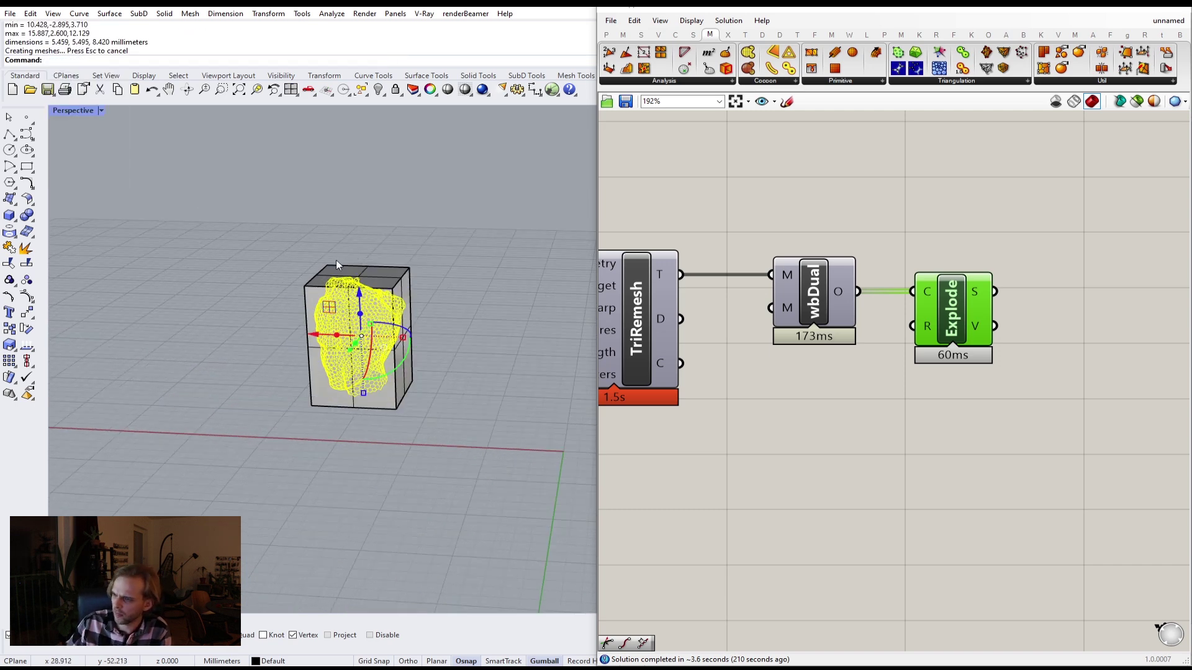
Scale the head curves together with their bounding box from a lower corner, making the box height 80 mm.
{"action": "type", "text": "Sca"}
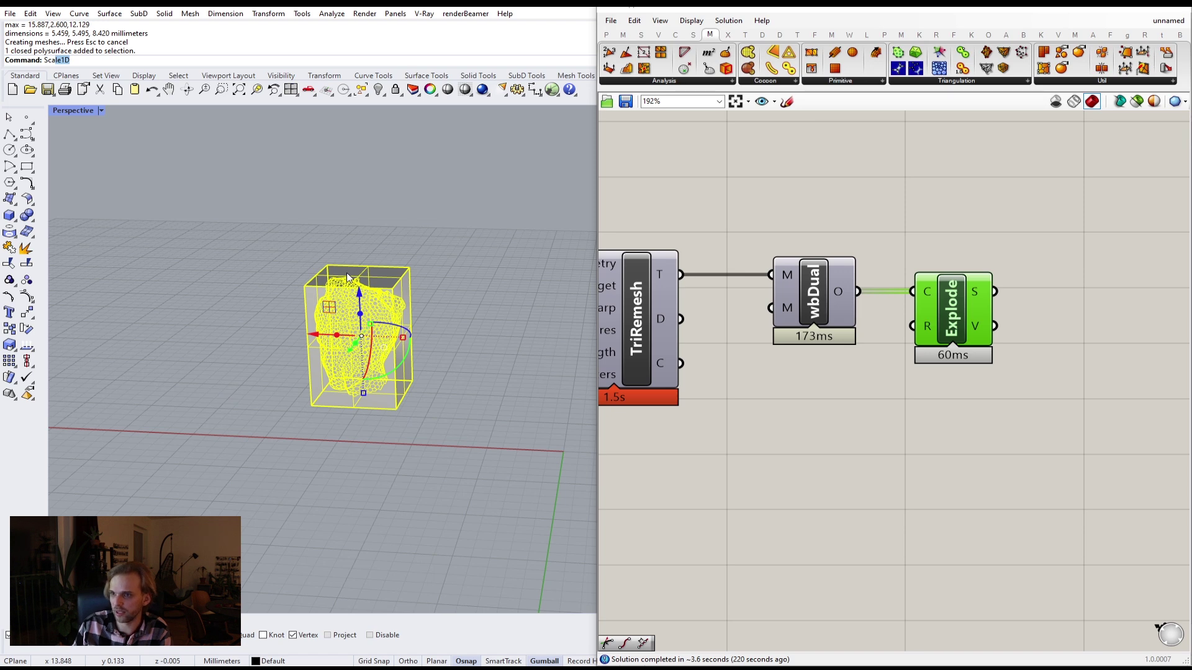
{"action": "type", "text": "le"}
{"action": "key", "text": "Return"}
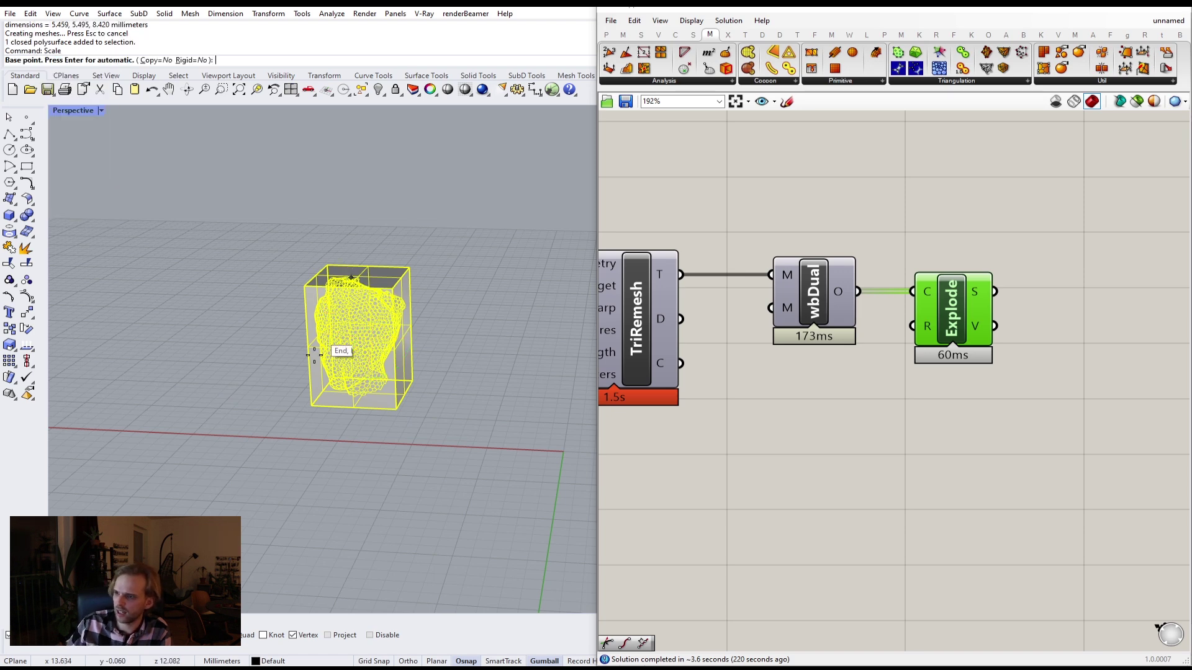
{"action": "left_click", "coordinate": [312, 407]}
{"action": "left_click", "coordinate": [304, 286]}
{"action": "scroll", "coordinate": [312, 406], "scroll_direction": "up", "scroll_amount": 8}
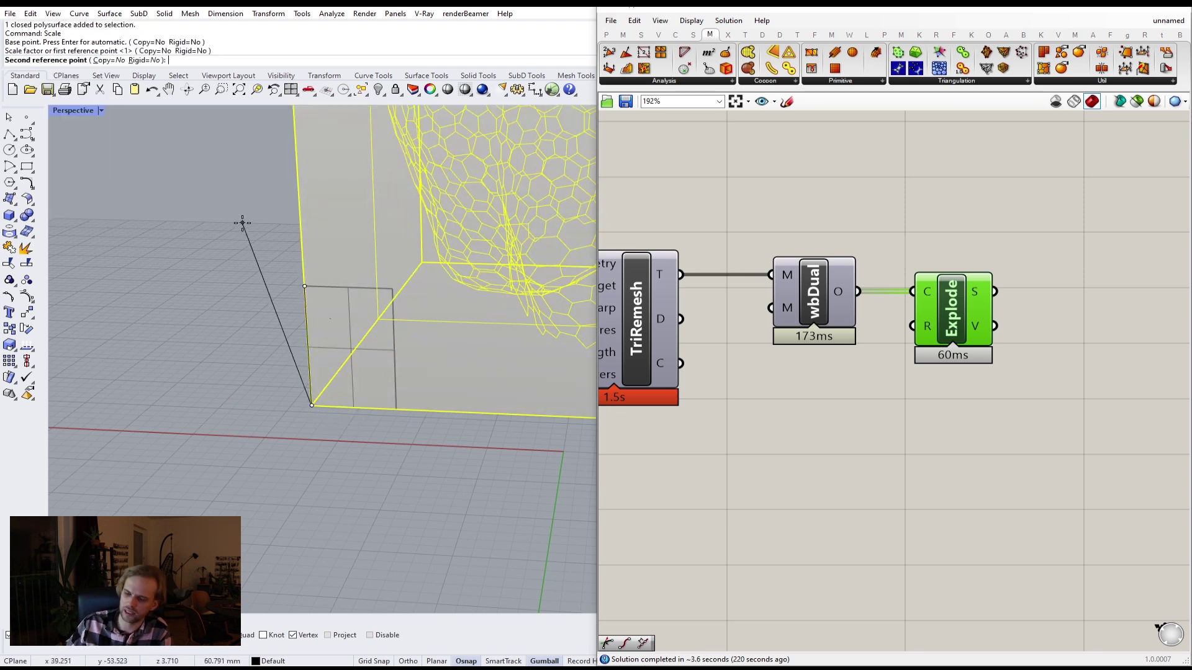
{"action": "type", "text": "80"}
{"action": "key", "text": "Return"}
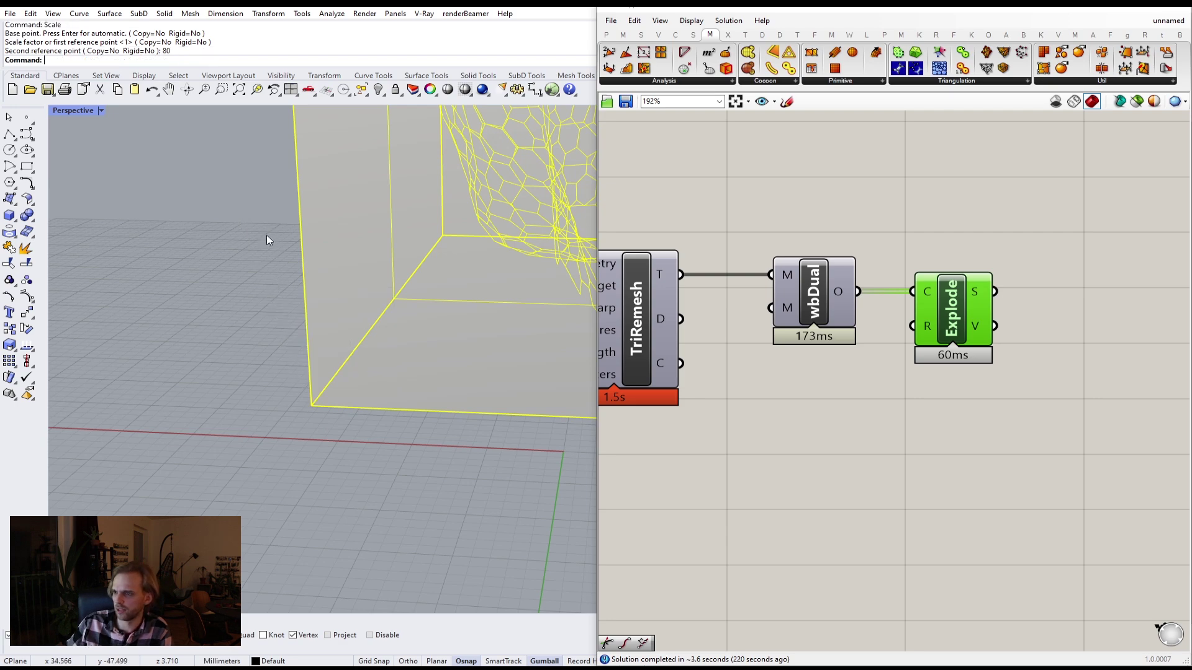
Delete the bounding box around the scaled head curves.
{"action": "scroll", "coordinate": [267, 235], "scroll_direction": "down", "scroll_amount": 10}
{"action": "left_click", "coordinate": [236, 306]}
{"action": "left_click", "coordinate": [250, 288]}
{"action": "key", "text": "Delete"}
{"action": "scroll", "coordinate": [250, 288], "scroll_direction": "up", "scroll_amount": 6}
{"action": "scroll", "coordinate": [427, 404], "scroll_direction": "down", "scroll_amount": 6}
Select all the scaled head curves in Rhino and add an empty Curve parameter below the Grasshopper definition.
{"action": "left_click_drag", "start_coordinate": [287, 231], "coordinate": [286, 227]}
{"action": "scroll", "coordinate": [859, 333], "scroll_direction": "down", "scroll_amount": 6}
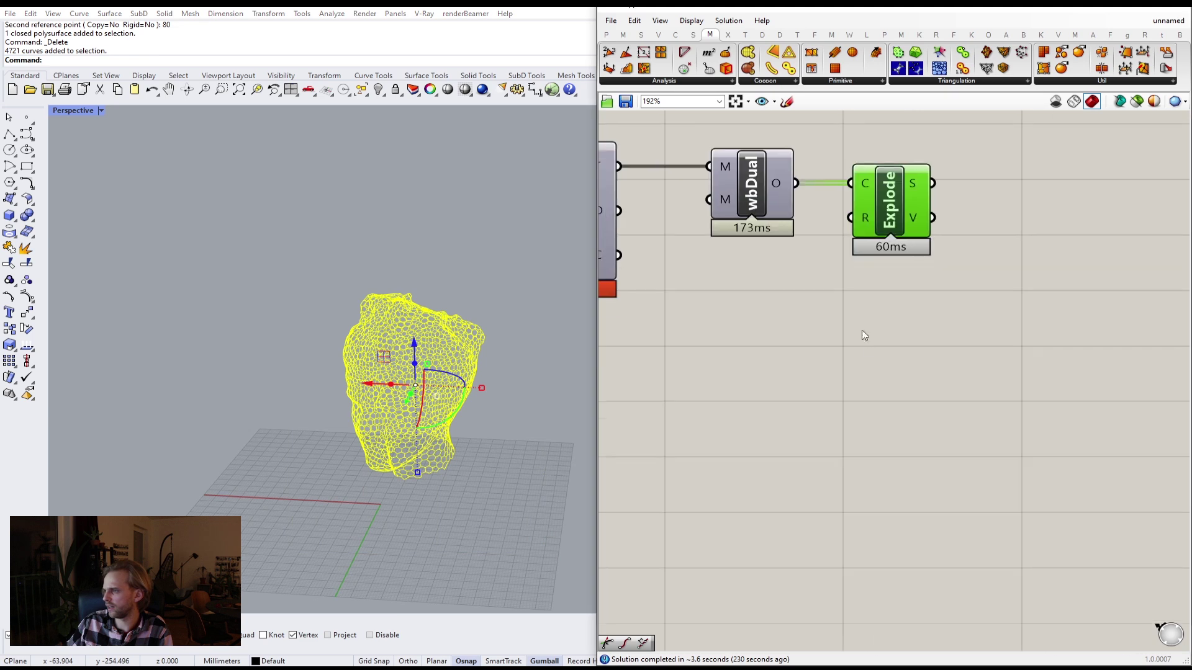
{"action": "double_click", "coordinate": [910, 411]}
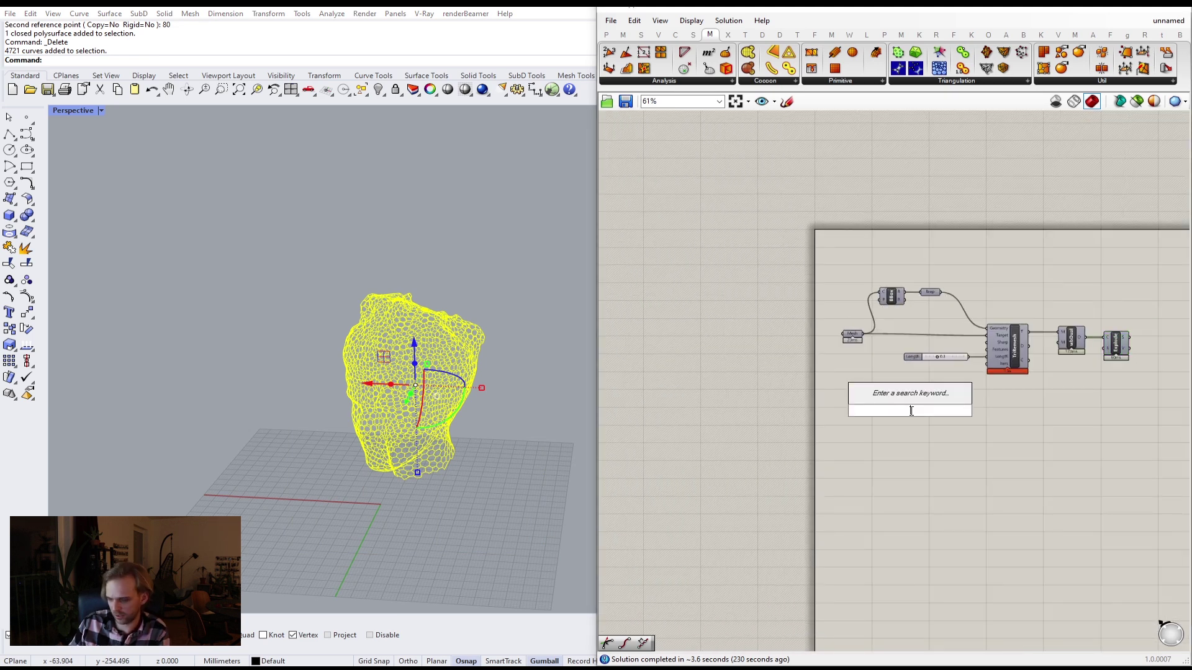
{"action": "type", "text": "crv"}
{"action": "key", "text": "Return"}
{"action": "scroll", "coordinate": [910, 411], "scroll_direction": "up", "scroll_amount": 2}
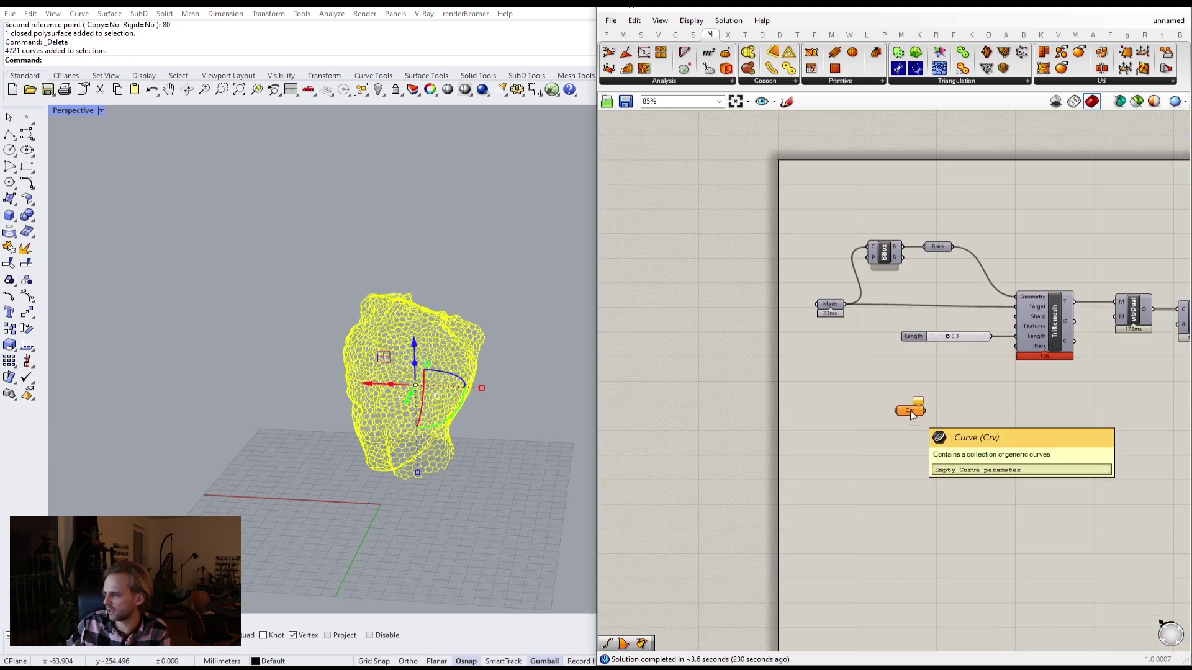
Reference all the selected head curves in the empty Curve parameter as multiple curves.
{"action": "right_click", "coordinate": [910, 411]}
{"action": "left_click", "coordinate": [970, 571]}
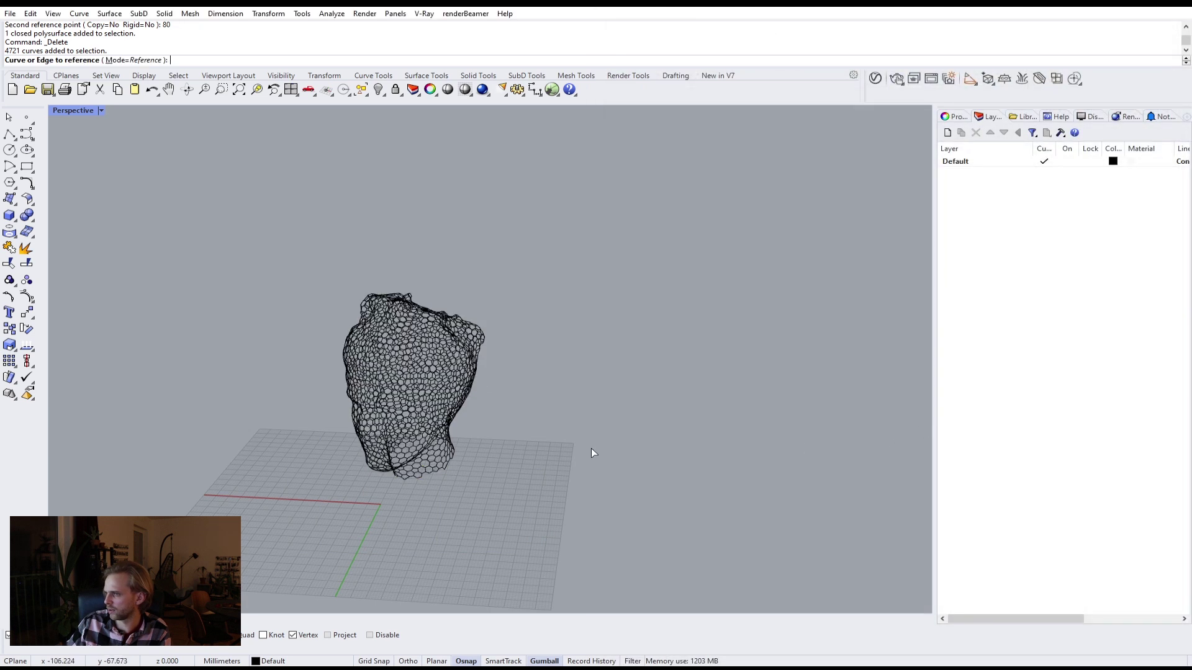
{"action": "key", "text": "Escape"}
{"action": "left_click_drag", "start_coordinate": [520, 481], "coordinate": [293, 226]}
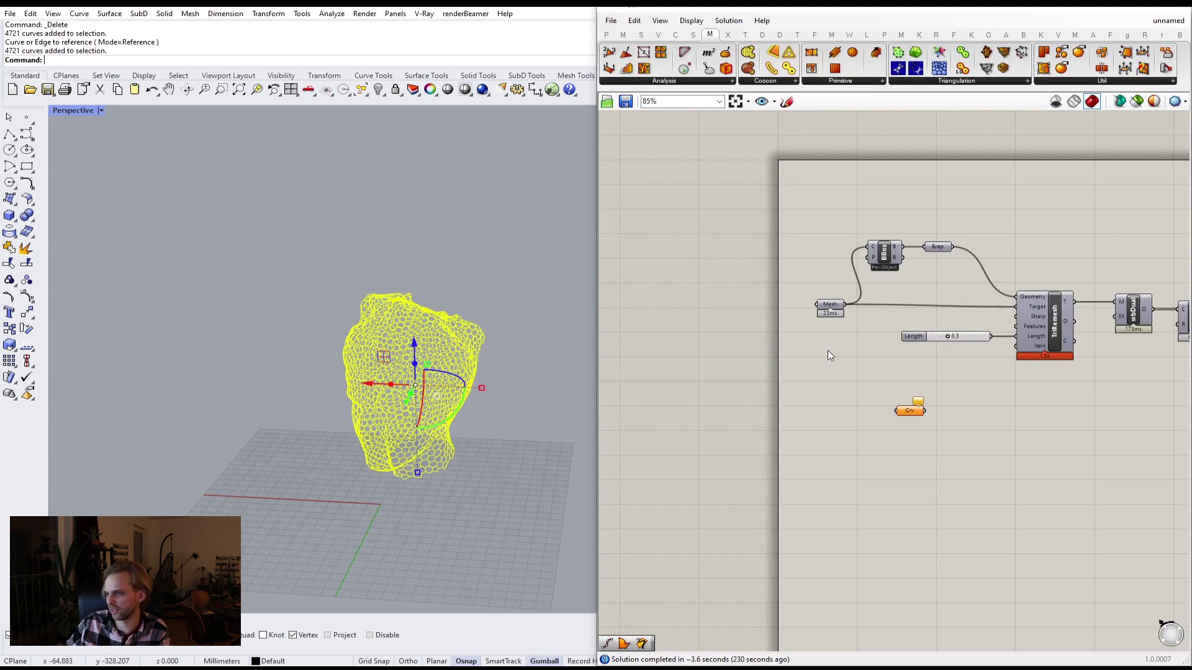
{"action": "right_click", "coordinate": [911, 410]}
{"action": "left_click", "coordinate": [962, 582]}
{"action": "key", "text": "Return"}
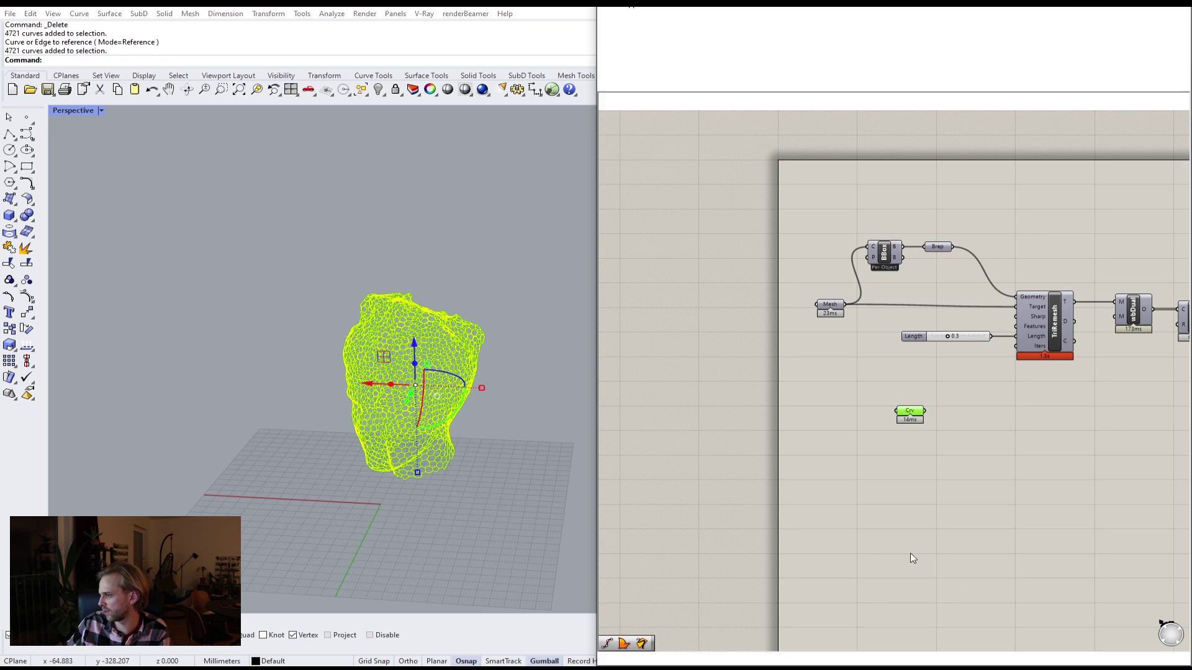
{"action": "scroll", "coordinate": [460, 426], "scroll_direction": "up", "scroll_amount": 6}
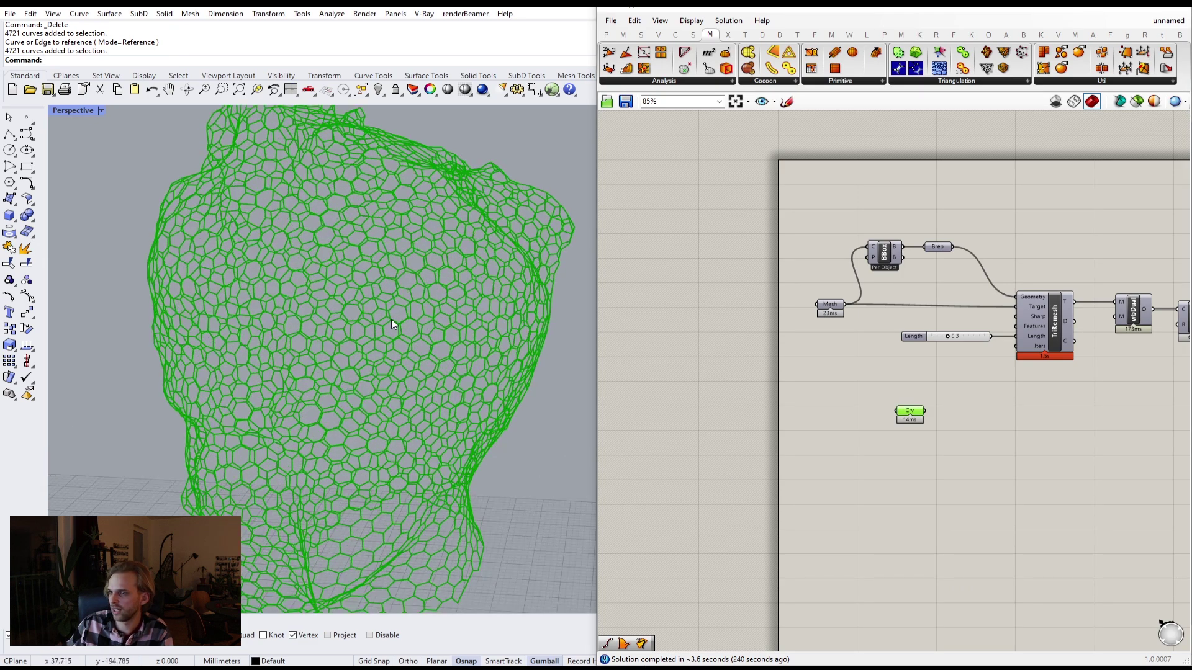
Move the Curve parameter to free space below the definition and add a MultiPipe component beside it.
{"action": "scroll", "coordinate": [897, 417], "scroll_direction": "up", "scroll_amount": 3}
{"action": "left_click_drag", "start_coordinate": [912, 408], "coordinate": [871, 451]}
{"action": "left_click", "coordinate": [1012, 483]}
{"action": "right_click_drag", "start_coordinate": [1011, 483], "coordinate": [962, 380]}
{"action": "double_click", "coordinate": [961, 380]}
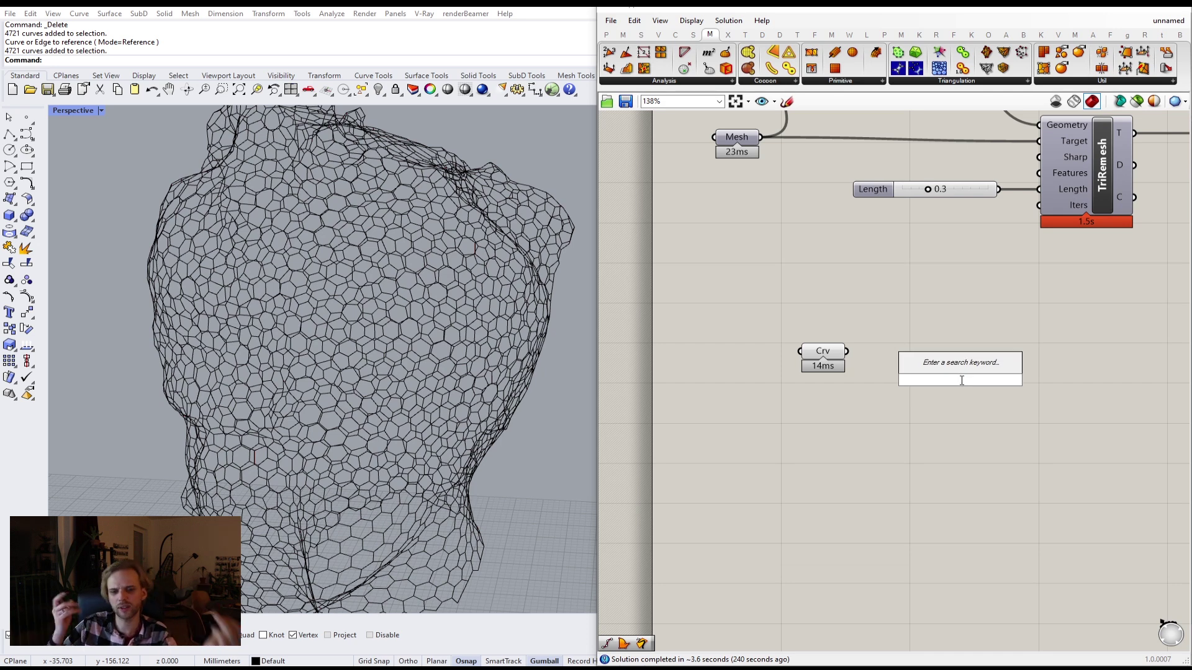
{"action": "type", "text": "MUL"}
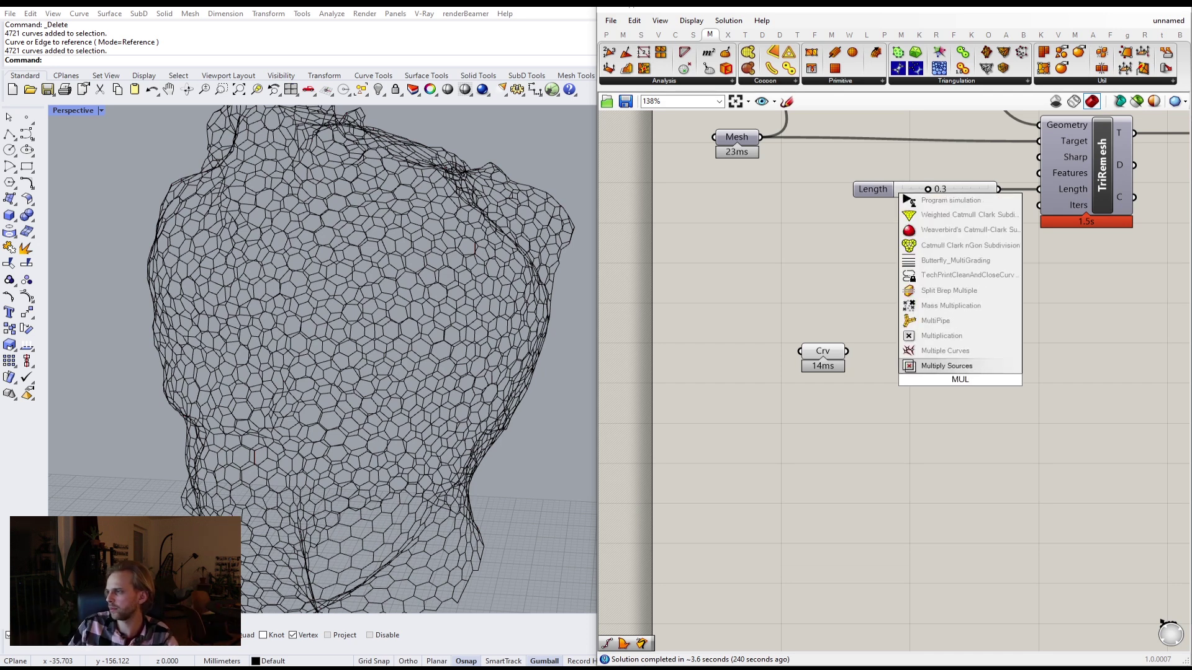
{"action": "left_click", "coordinate": [959, 319]}
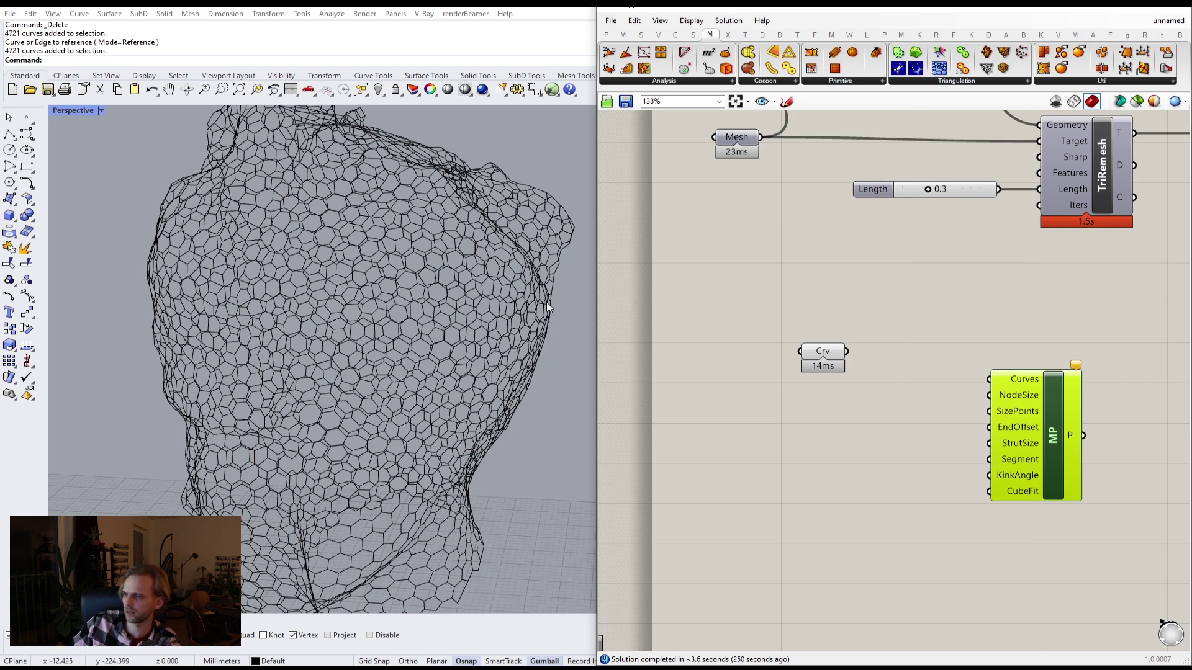
Clear the Curve parameter's values and reference only a patch of curves around the head's forehead and eyes.
{"action": "scroll", "coordinate": [491, 269], "scroll_direction": "down", "scroll_amount": 5}
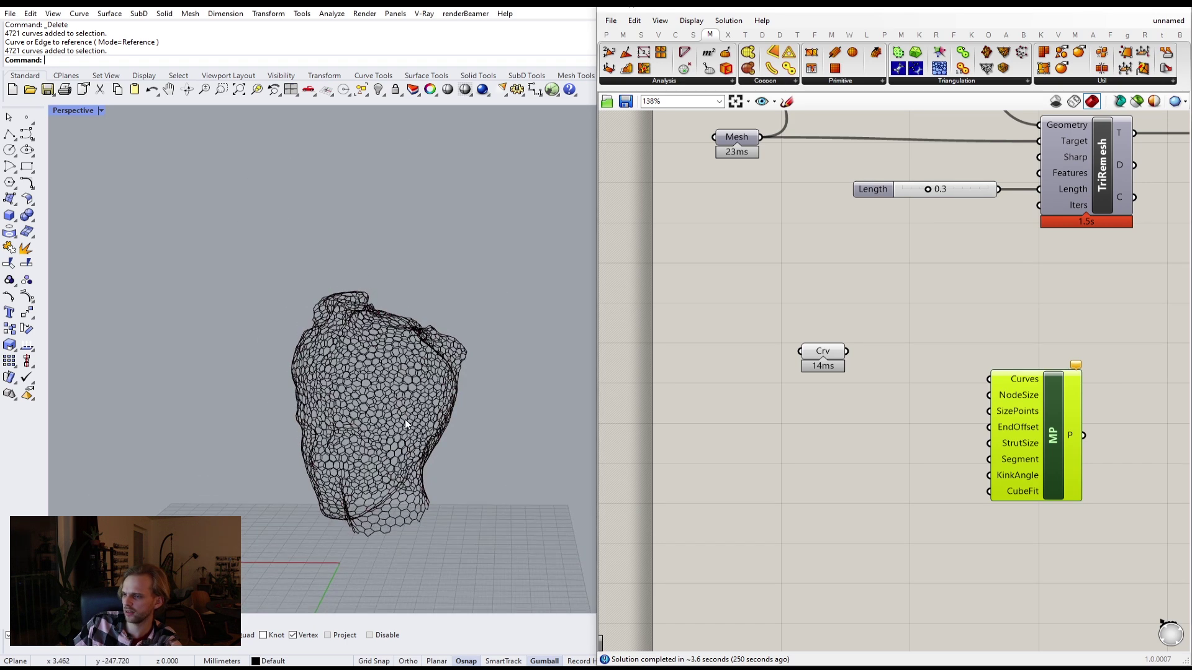
{"action": "right_click", "coordinate": [822, 351]}
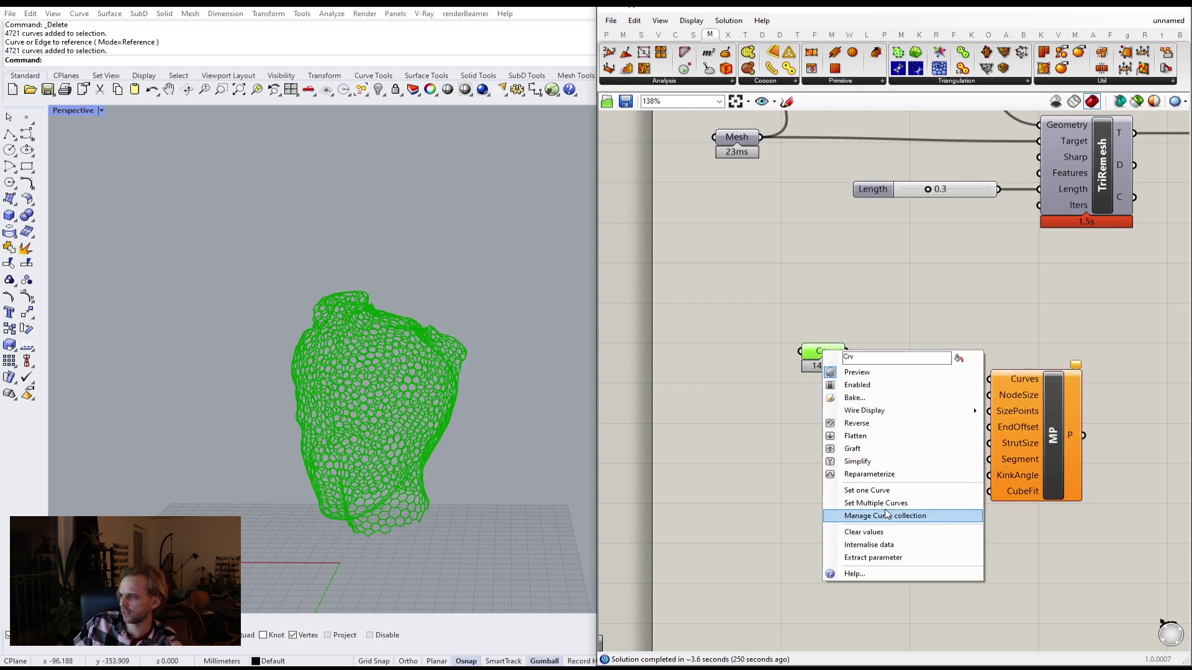
{"action": "left_click", "coordinate": [841, 532]}
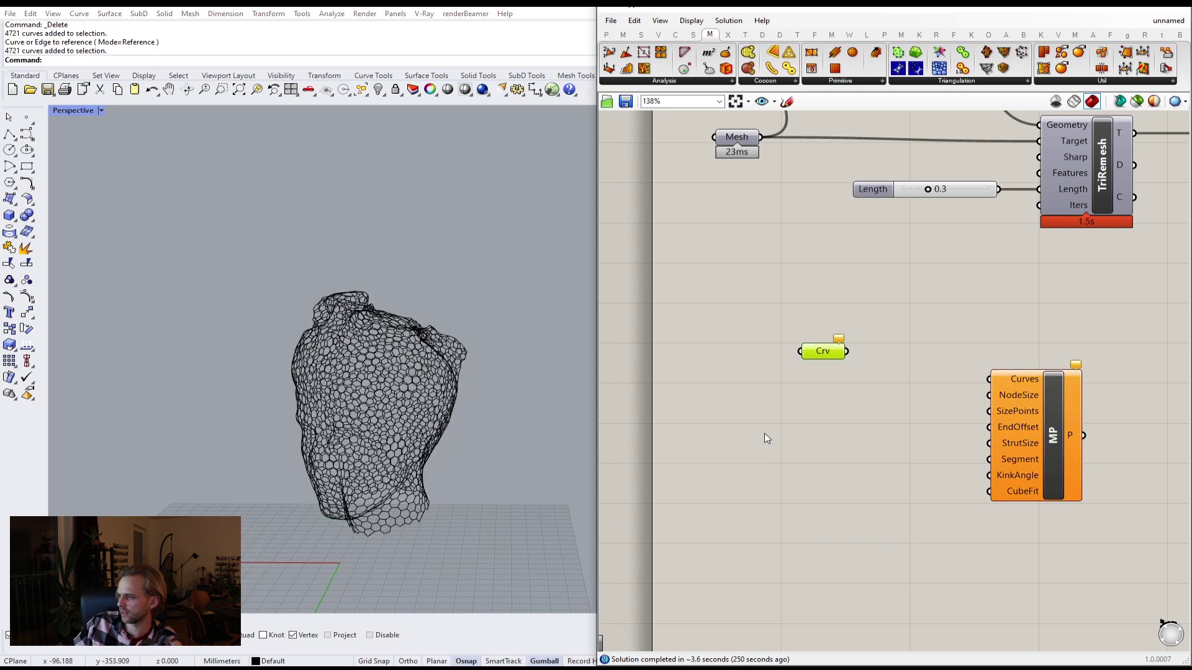
{"action": "right_click", "coordinate": [823, 351]}
{"action": "left_click", "coordinate": [872, 520]}
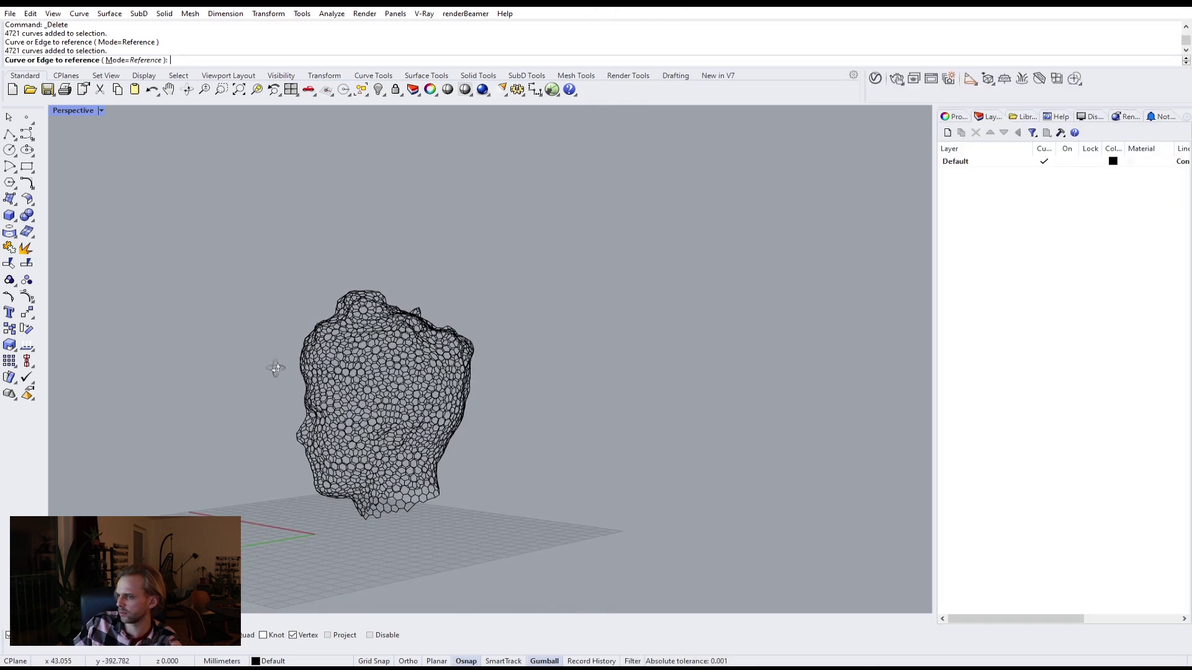
{"action": "left_click_drag", "start_coordinate": [286, 352], "coordinate": [430, 436]}
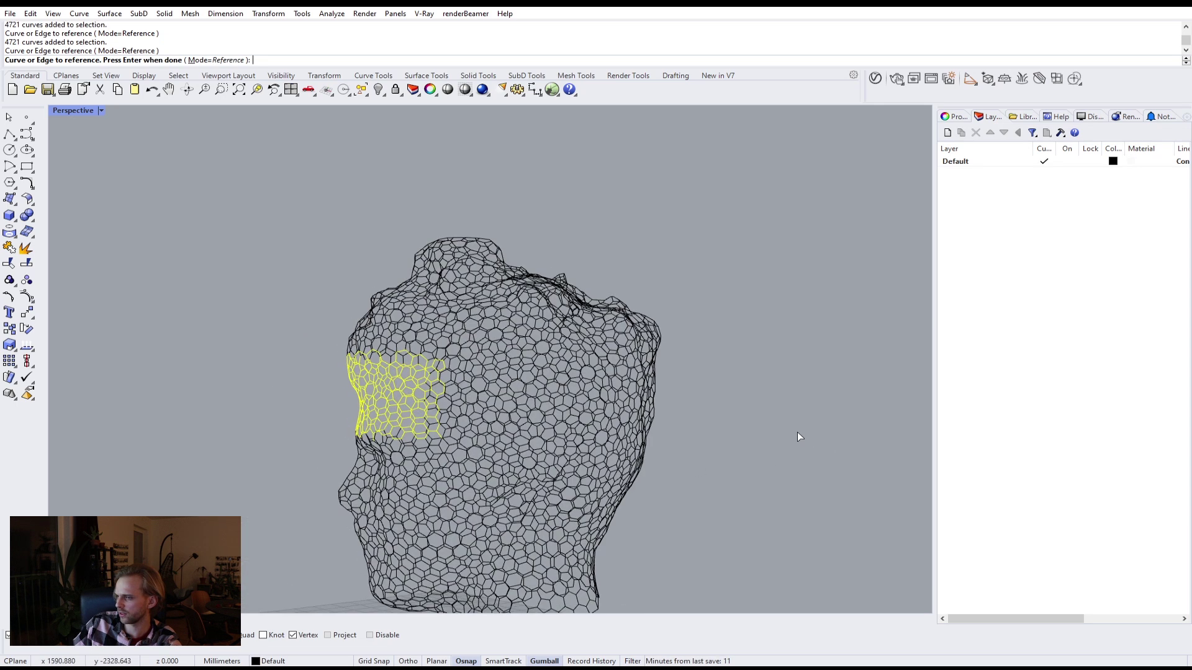
{"action": "key", "text": "Return"}
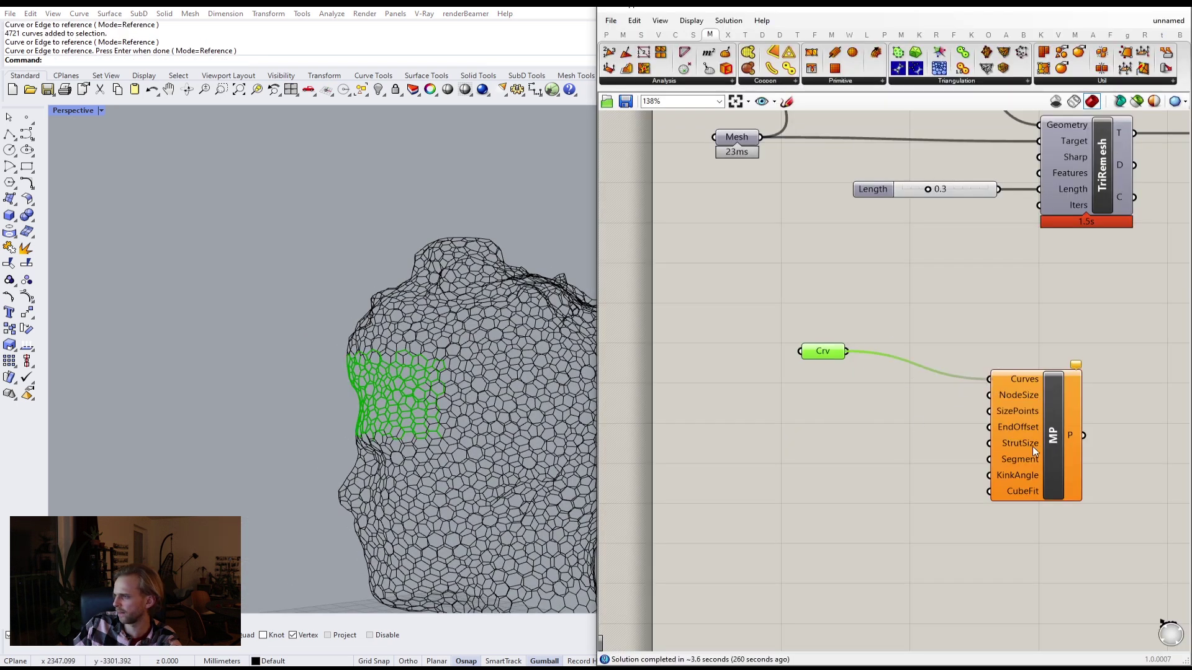
Connect the Curve parameter to the MultiPipe's Curves input and place the component closer to it.
{"action": "left_click_drag", "start_coordinate": [1059, 472], "coordinate": [991, 442]}
{"action": "scroll", "coordinate": [140, 368], "scroll_direction": "up", "scroll_amount": 5}
{"action": "scroll", "coordinate": [131, 371], "scroll_direction": "up", "scroll_amount": 3}
{"action": "scroll", "coordinate": [132, 372], "scroll_direction": "down", "scroll_amount": 5}
{"action": "left_click", "coordinate": [683, 450]}
Examine the piped patch of curves from several angles and review the MultiPipe component's inputs.
{"action": "right_click_drag", "start_coordinate": [323, 394], "coordinate": [381, 315]}
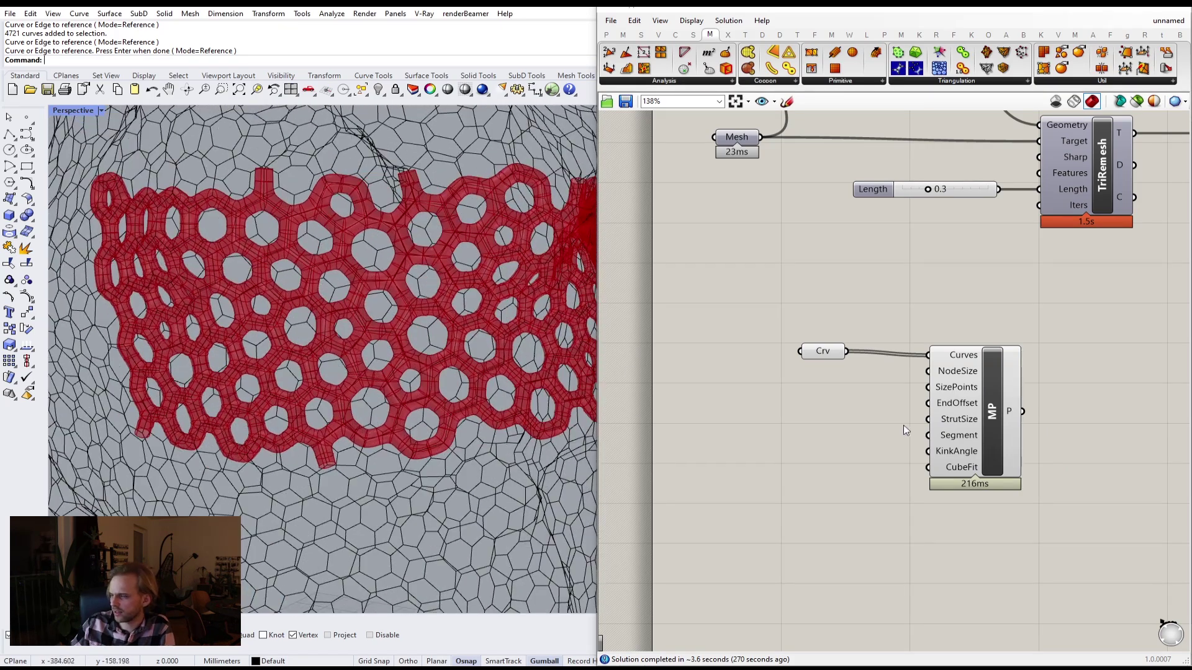
{"action": "right_click_drag", "start_coordinate": [509, 400], "coordinate": [398, 397]}
{"action": "scroll", "coordinate": [956, 466], "scroll_direction": "up", "scroll_amount": 4}
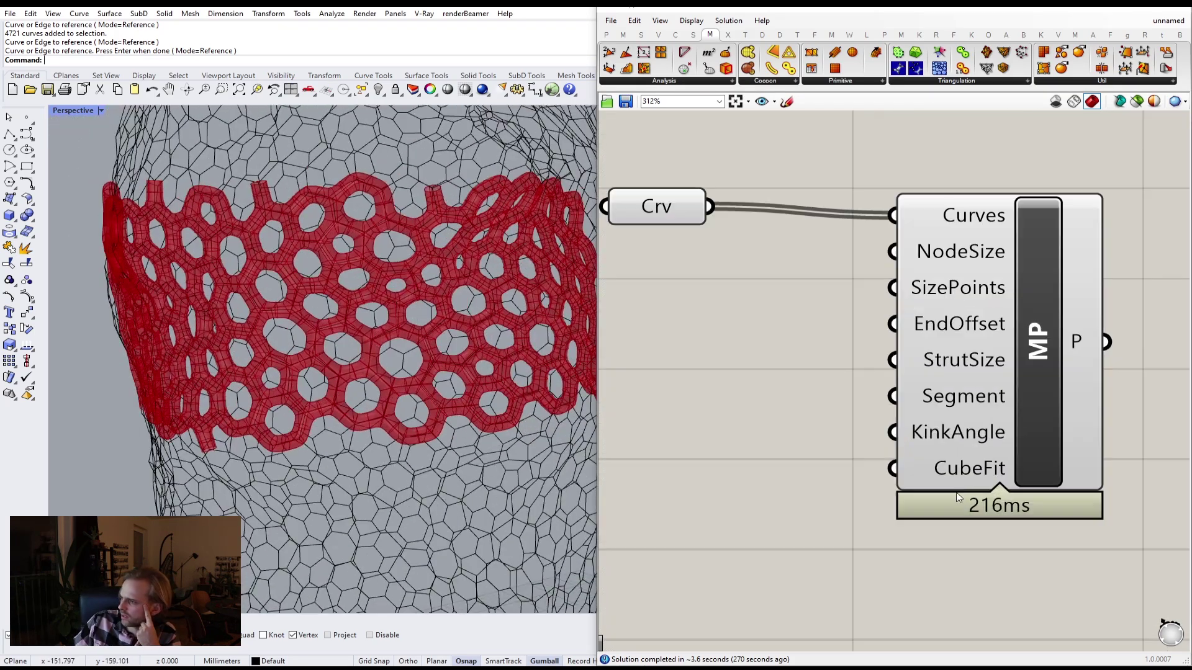
{"action": "mouse_move", "coordinate": [956, 257]}
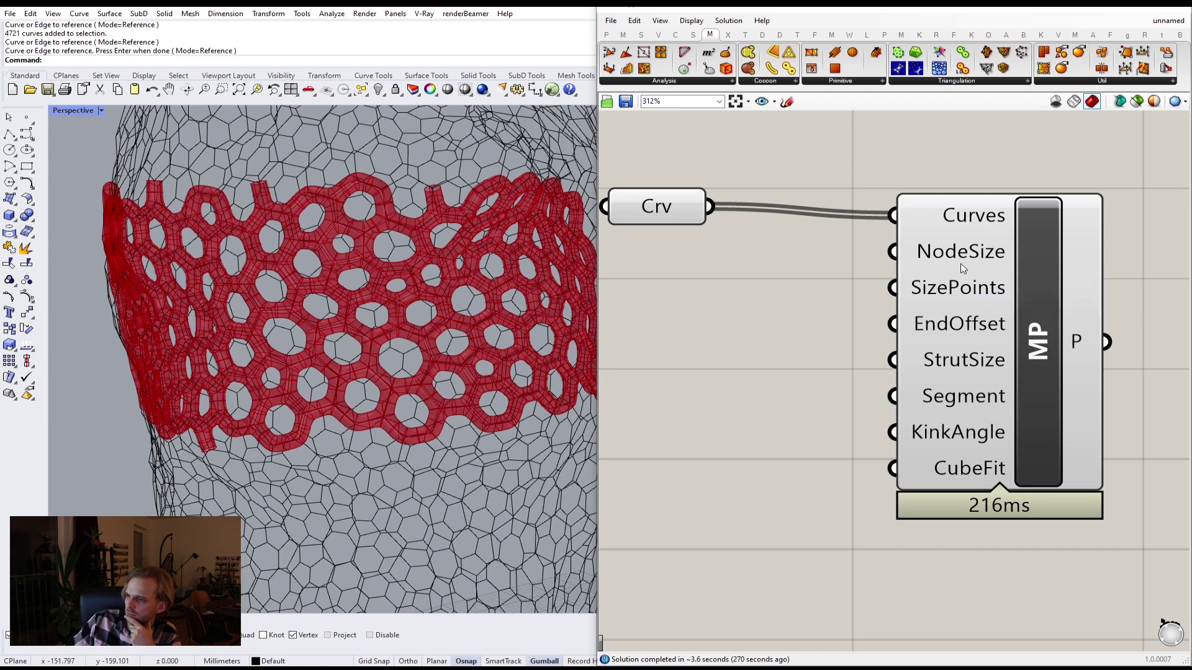
{"action": "right_click_drag", "start_coordinate": [469, 351], "coordinate": [399, 383]}
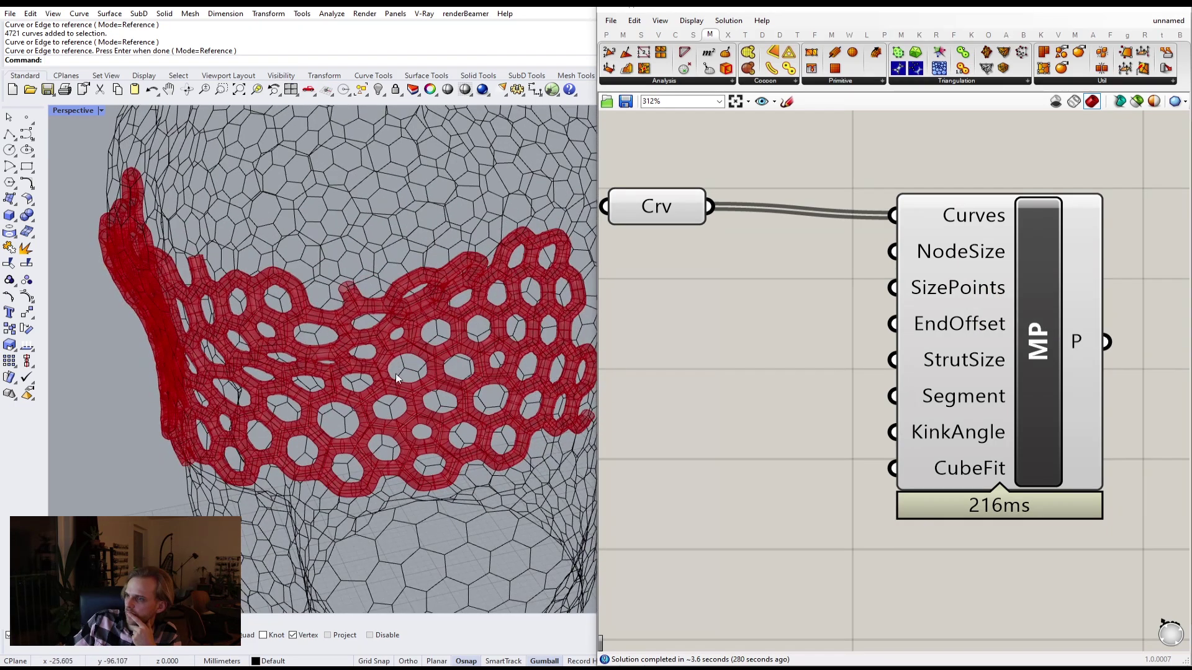
{"action": "scroll", "coordinate": [368, 289], "scroll_direction": "up", "scroll_amount": 7}
{"action": "scroll", "coordinate": [363, 286], "scroll_direction": "down", "scroll_amount": 7}
{"action": "right_click_drag", "start_coordinate": [431, 324], "coordinate": [748, 285]}
{"action": "double_click", "coordinate": [747, 283]}
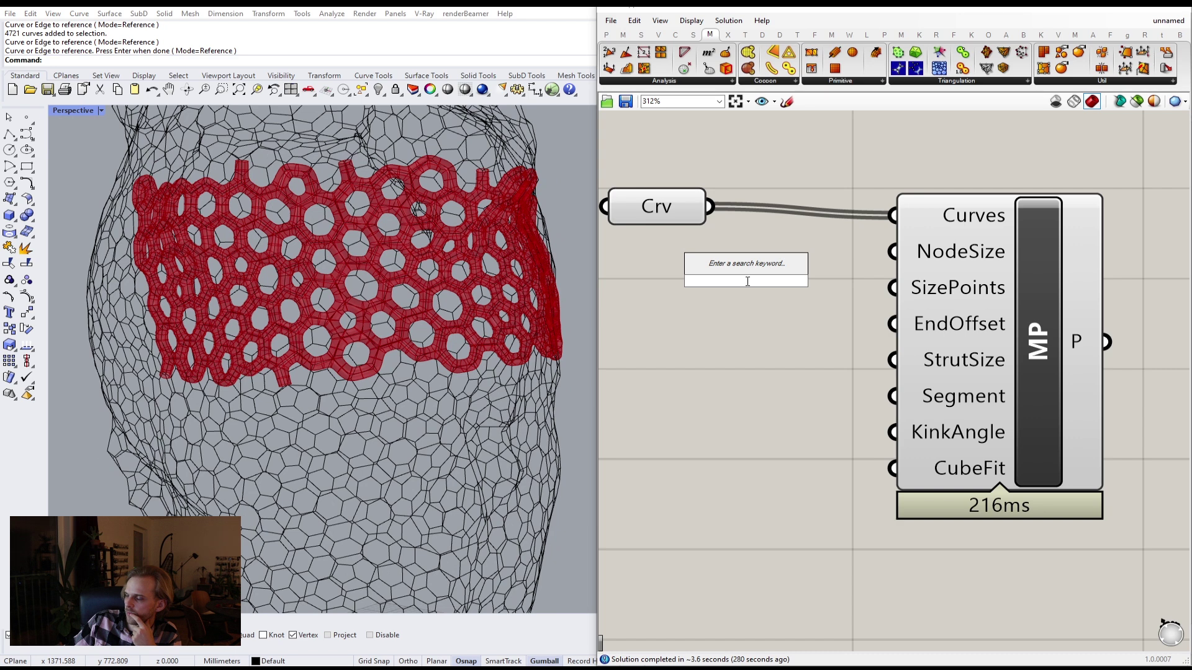
{"action": "scroll", "coordinate": [761, 346], "scroll_direction": "down", "scroll_amount": 4}
{"action": "scroll", "coordinate": [854, 315], "scroll_direction": "up", "scroll_amount": 2}
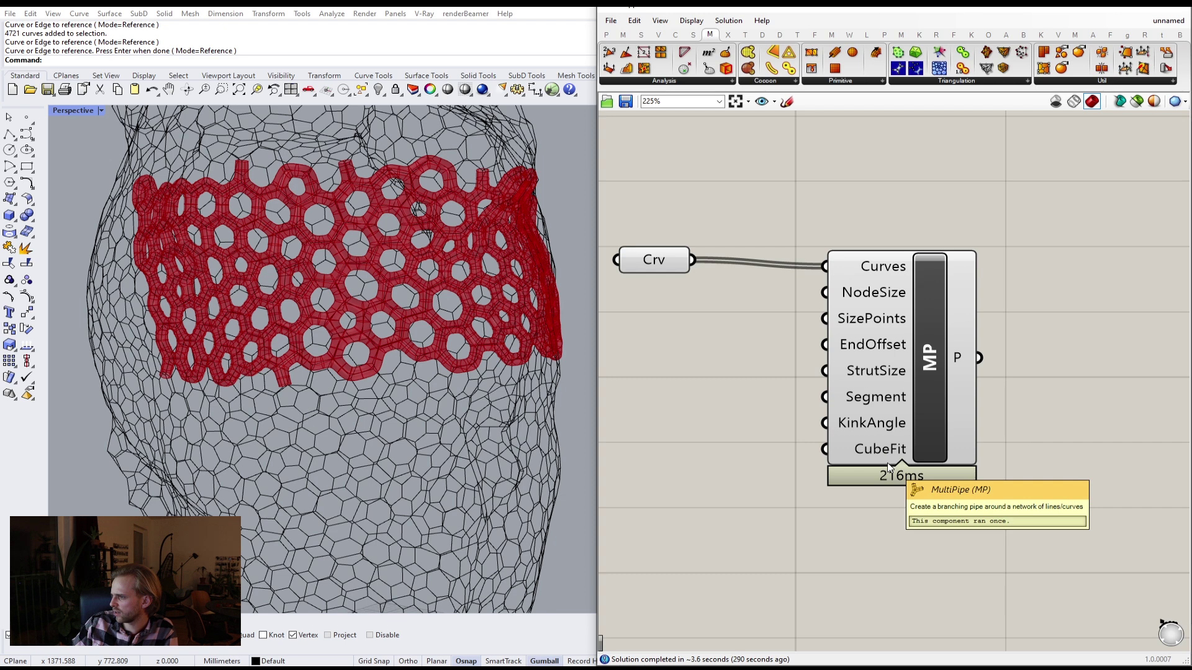
Replace the Curve parameter's referenced curves with all the curves of the head.
{"action": "right_click", "coordinate": [652, 261]}
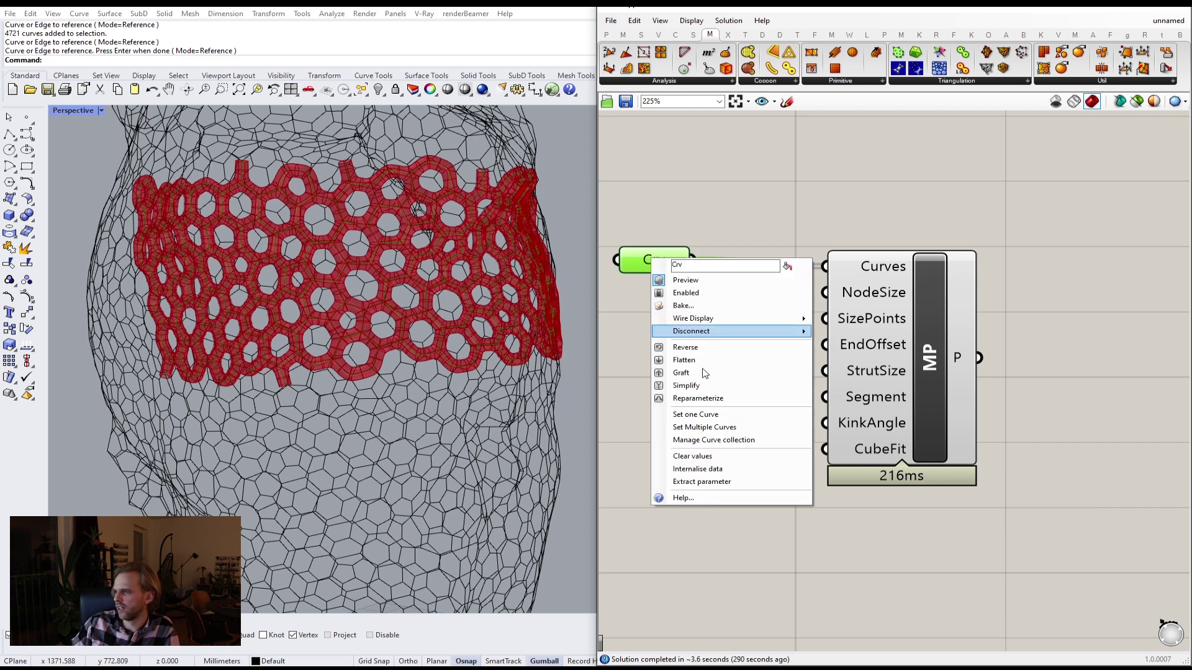
{"action": "left_click", "coordinate": [746, 430]}
{"action": "scroll", "coordinate": [490, 362], "scroll_direction": "down", "scroll_amount": 3}
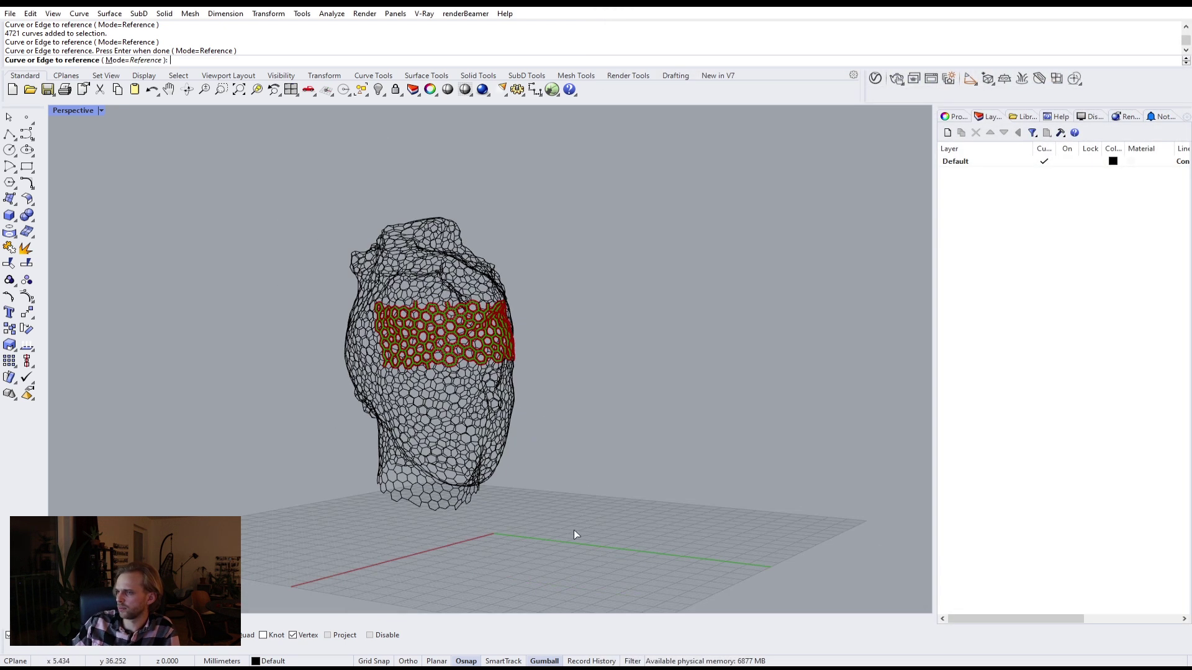
{"action": "left_click_drag", "start_coordinate": [614, 559], "coordinate": [274, 189]}
{"action": "key", "text": "Return"}
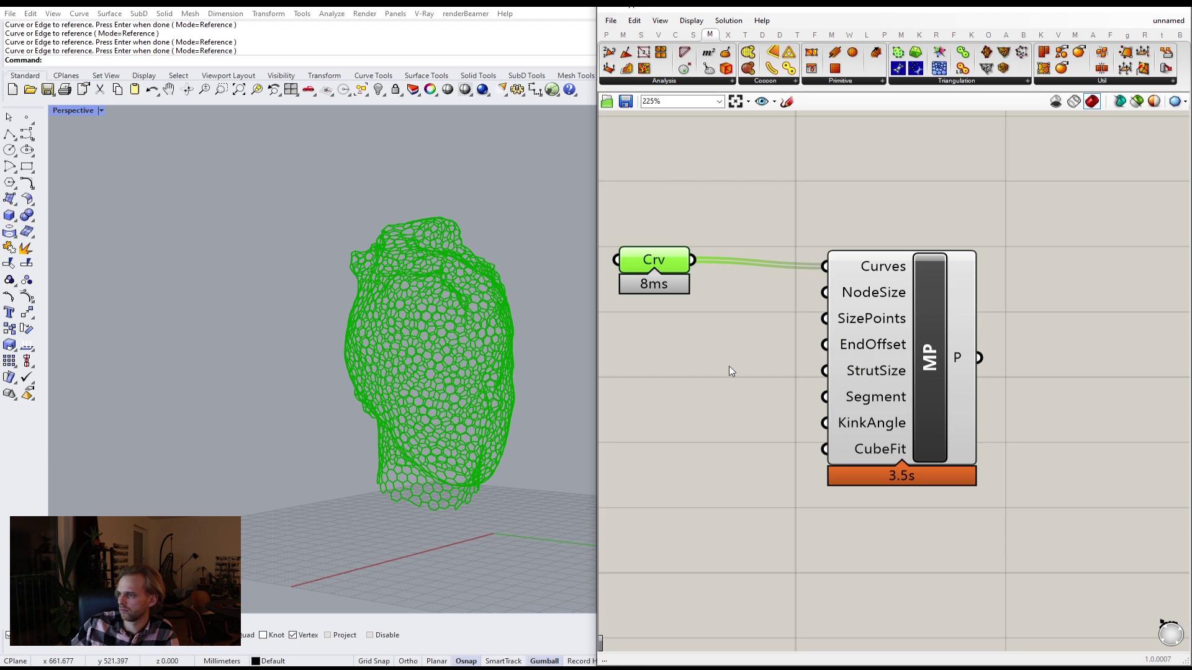
{"action": "left_click", "coordinate": [732, 363]}
Examine the piped head network from several sides and up close.
{"action": "right_click_drag", "start_coordinate": [758, 363], "coordinate": [847, 354]}
{"action": "scroll", "coordinate": [426, 336], "scroll_direction": "up", "scroll_amount": 8}
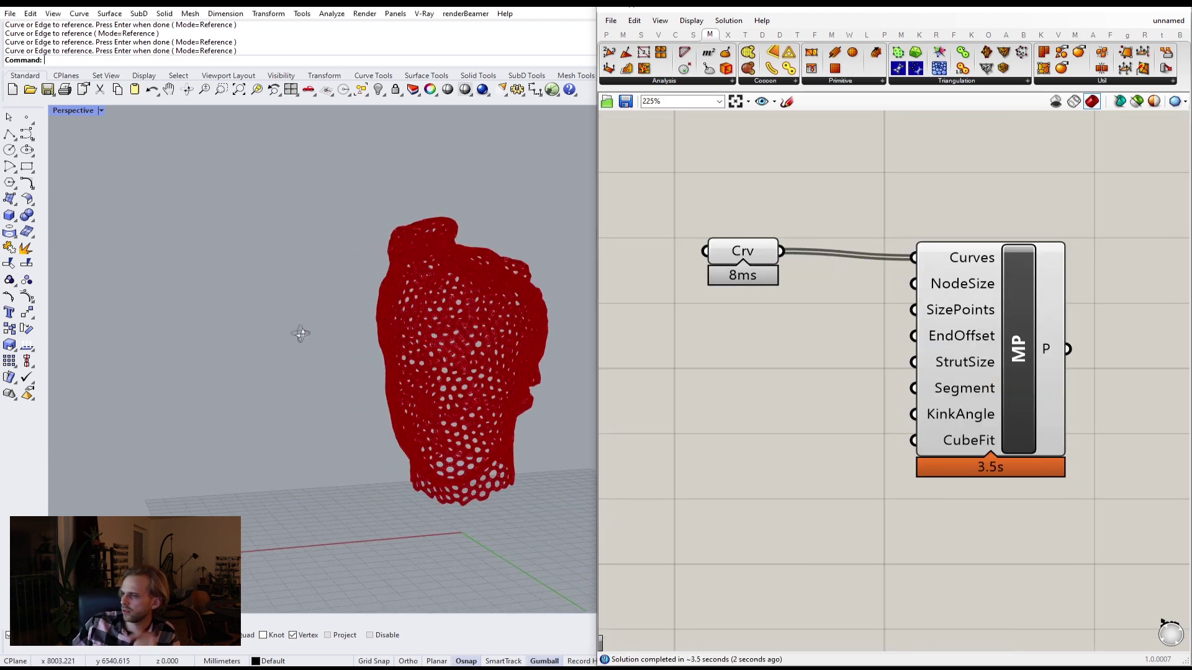
{"action": "scroll", "coordinate": [383, 364], "scroll_direction": "down", "scroll_amount": 5}
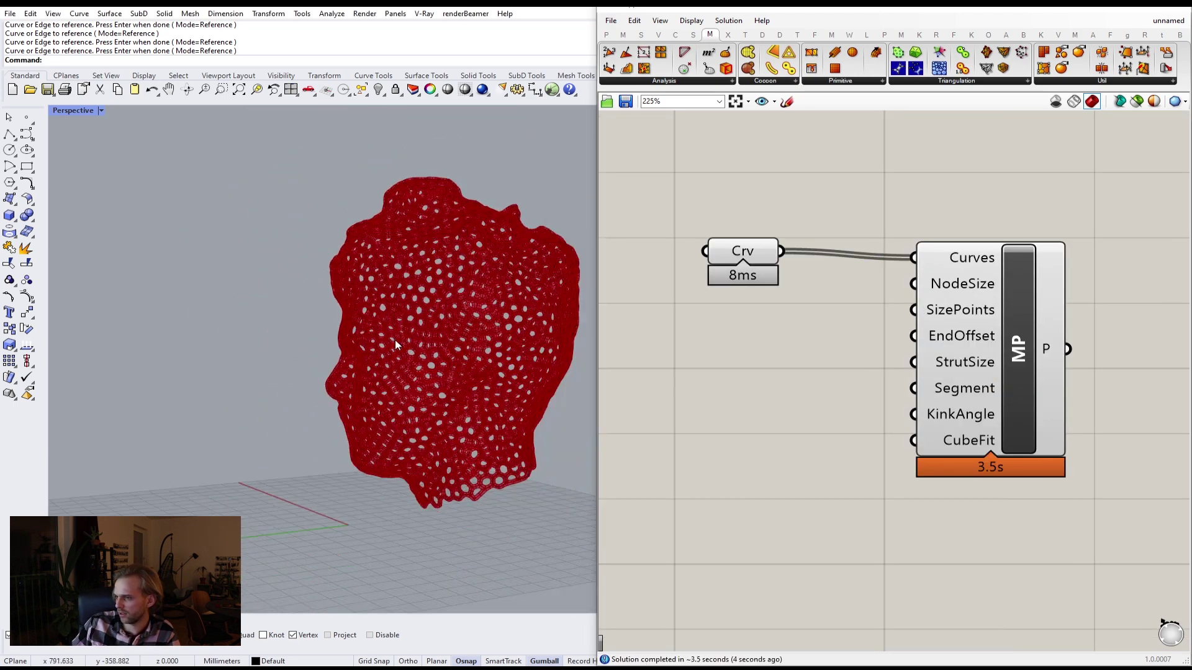
{"action": "right_click_drag", "start_coordinate": [458, 279], "coordinate": [436, 260]}
{"action": "scroll", "coordinate": [428, 229], "scroll_direction": "up", "scroll_amount": 5}
{"action": "right_click_drag", "start_coordinate": [446, 364], "coordinate": [528, 325]}
{"action": "scroll", "coordinate": [374, 358], "scroll_direction": "down", "scroll_amount": 3}
Turn off the preview of the Curve parameter.
{"action": "left_click_drag", "start_coordinate": [795, 342], "coordinate": [677, 193]}
{"action": "middle_click", "coordinate": [698, 194]}
{"action": "left_click", "coordinate": [770, 158]}
Add a Mesh from SubD component and connect the MultiPipe's P output to its S input.
{"action": "right_click_drag", "start_coordinate": [1064, 272], "coordinate": [836, 234]}
{"action": "scroll", "coordinate": [826, 315], "scroll_direction": "up", "scroll_amount": 3}
{"action": "mouse_move", "coordinate": [820, 316]}
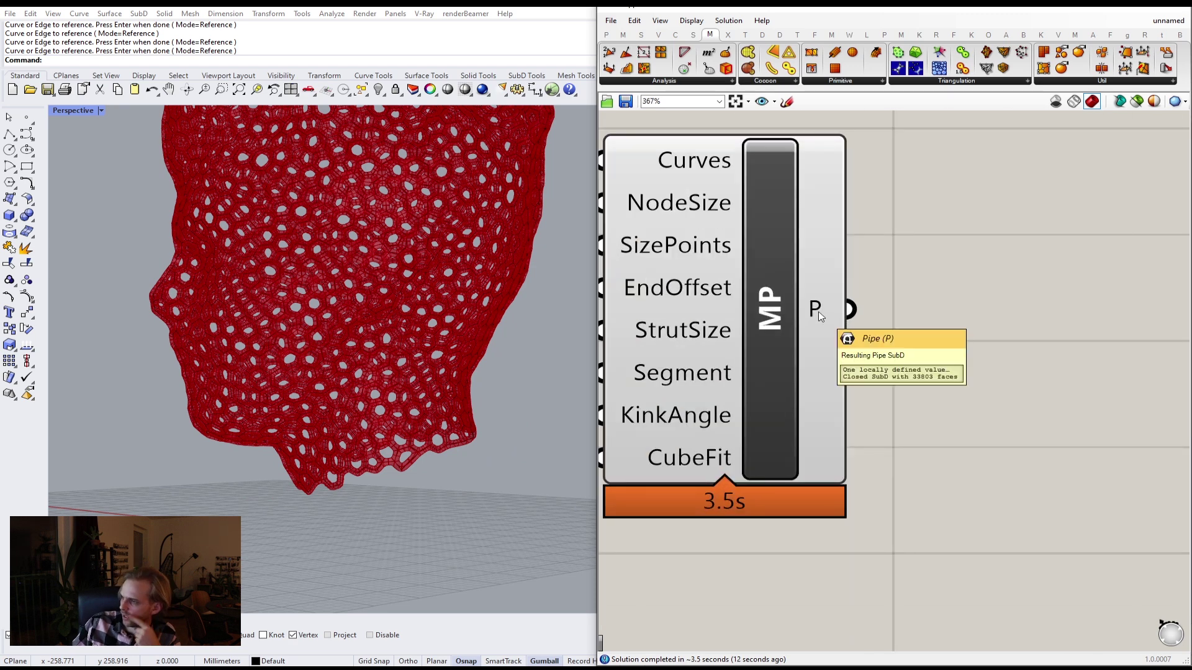
{"action": "scroll", "coordinate": [818, 316], "scroll_direction": "down", "scroll_amount": 5}
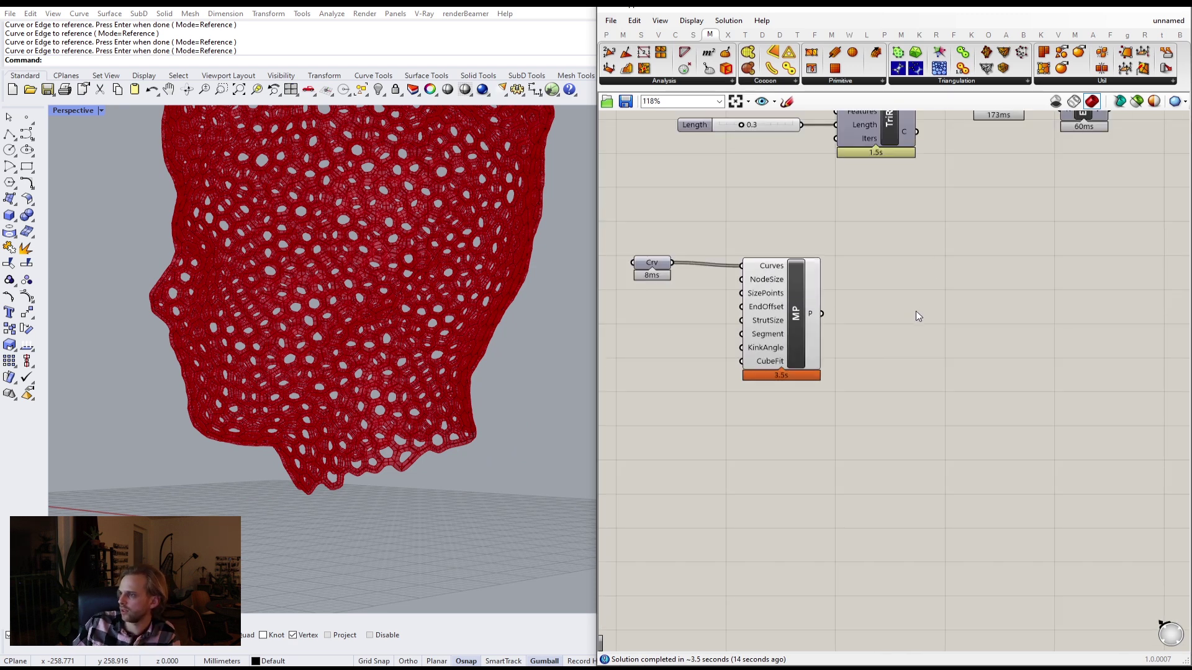
{"action": "double_click", "coordinate": [906, 339]}
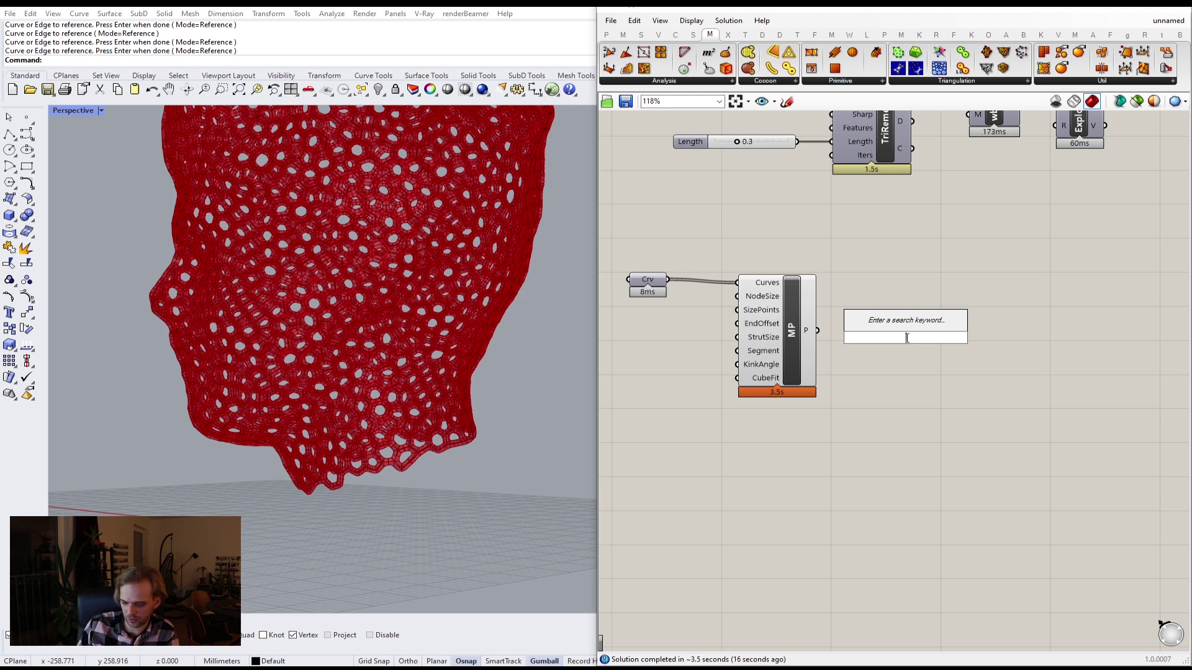
{"action": "type", "text": "SUBD"}
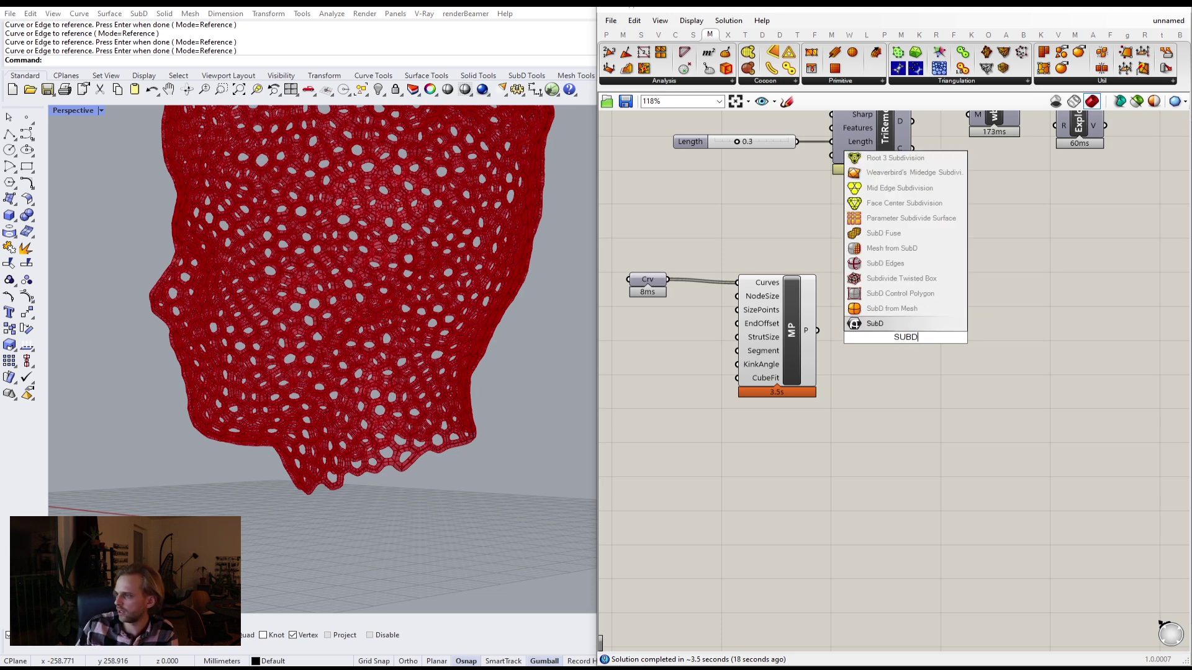
{"action": "left_click", "coordinate": [924, 253]}
{"action": "scroll", "coordinate": [884, 342], "scroll_direction": "up", "scroll_amount": 3}
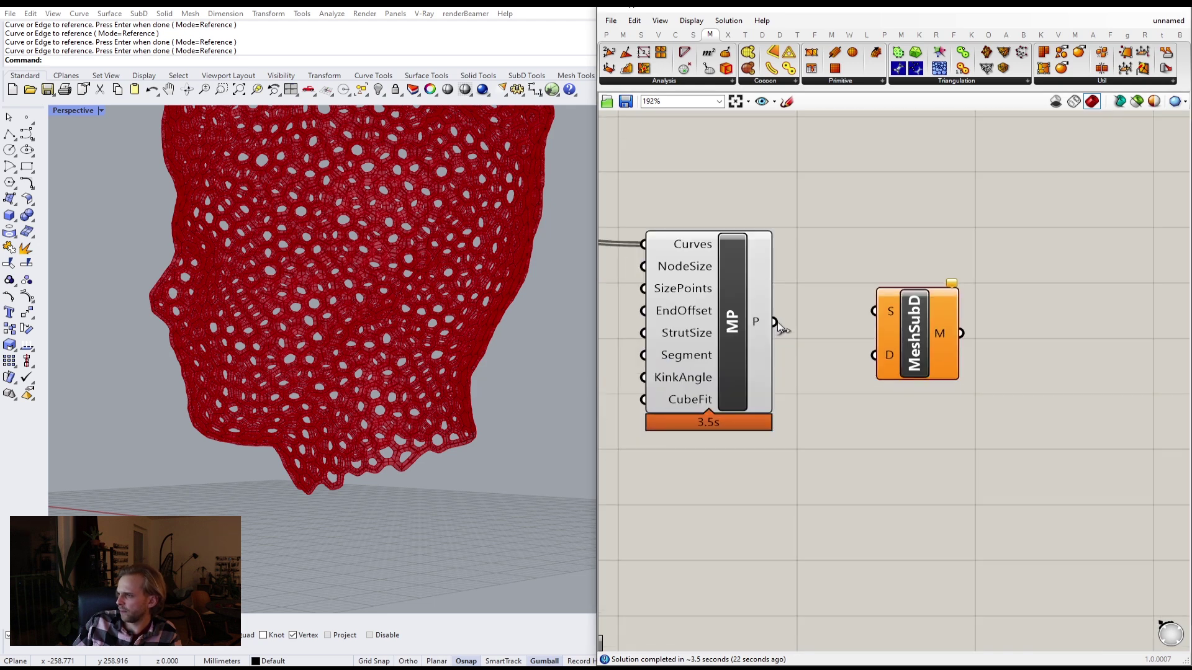
{"action": "left_click_drag", "start_coordinate": [776, 327], "coordinate": [874, 311]}
{"action": "scroll", "coordinate": [874, 311], "scroll_direction": "up", "scroll_amount": 1}
{"action": "left_click_drag", "start_coordinate": [932, 351], "coordinate": [940, 364]}
Turn off the preview of the MultiPipe component so only the converted mesh is displayed.
{"action": "left_click", "coordinate": [713, 349]}
{"action": "middle_click", "coordinate": [713, 348]}
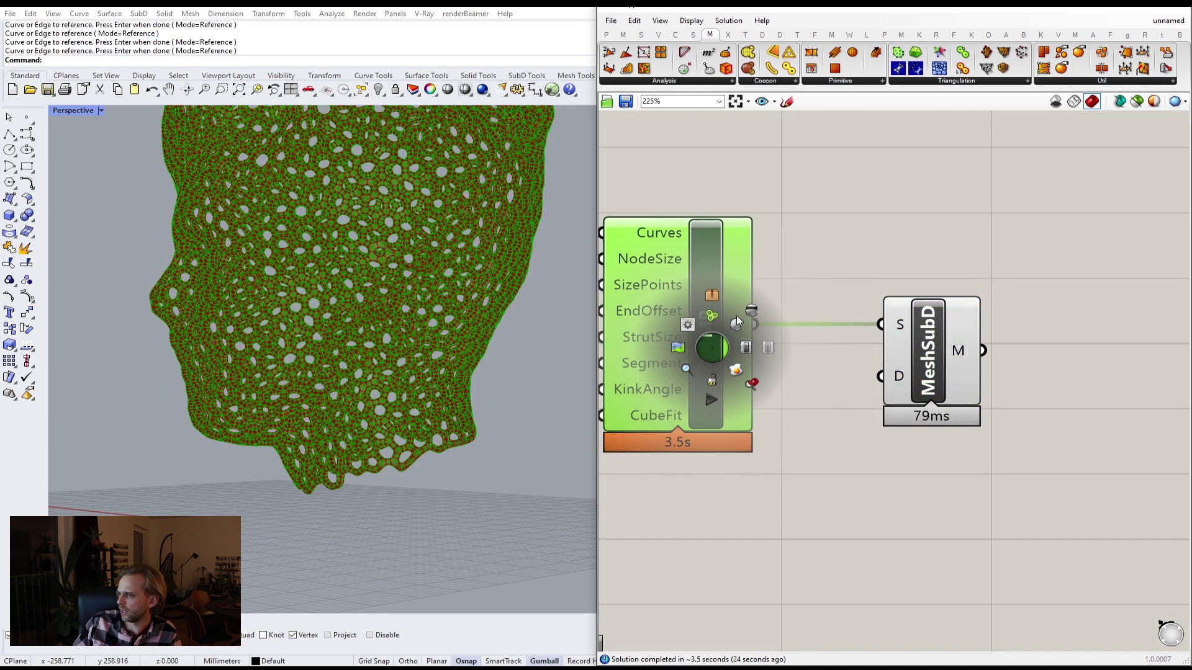
{"action": "left_click", "coordinate": [762, 302]}
{"action": "left_click", "coordinate": [762, 302]}
{"action": "right_click_drag", "start_coordinate": [357, 273], "coordinate": [300, 278]}
{"action": "scroll", "coordinate": [422, 279], "scroll_direction": "up", "scroll_amount": 3}
{"action": "scroll", "coordinate": [886, 367], "scroll_direction": "up", "scroll_amount": 2}
Bake the Mesh from SubD component's M output into Rhino on the Default layer.
{"action": "mouse_move", "coordinate": [907, 388]}
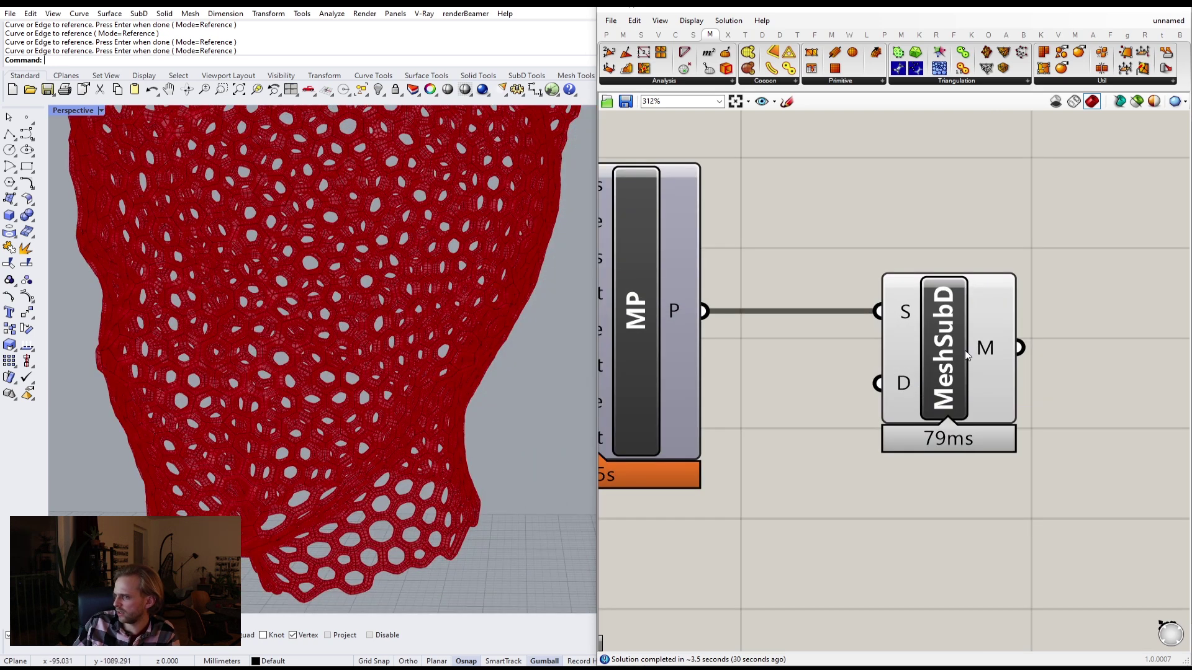
{"action": "scroll", "coordinate": [180, 342], "scroll_direction": "up", "scroll_amount": 5}
{"action": "scroll", "coordinate": [177, 340], "scroll_direction": "down", "scroll_amount": 5}
{"action": "scroll", "coordinate": [163, 332], "scroll_direction": "up", "scroll_amount": 5}
{"action": "left_click", "coordinate": [987, 348]}
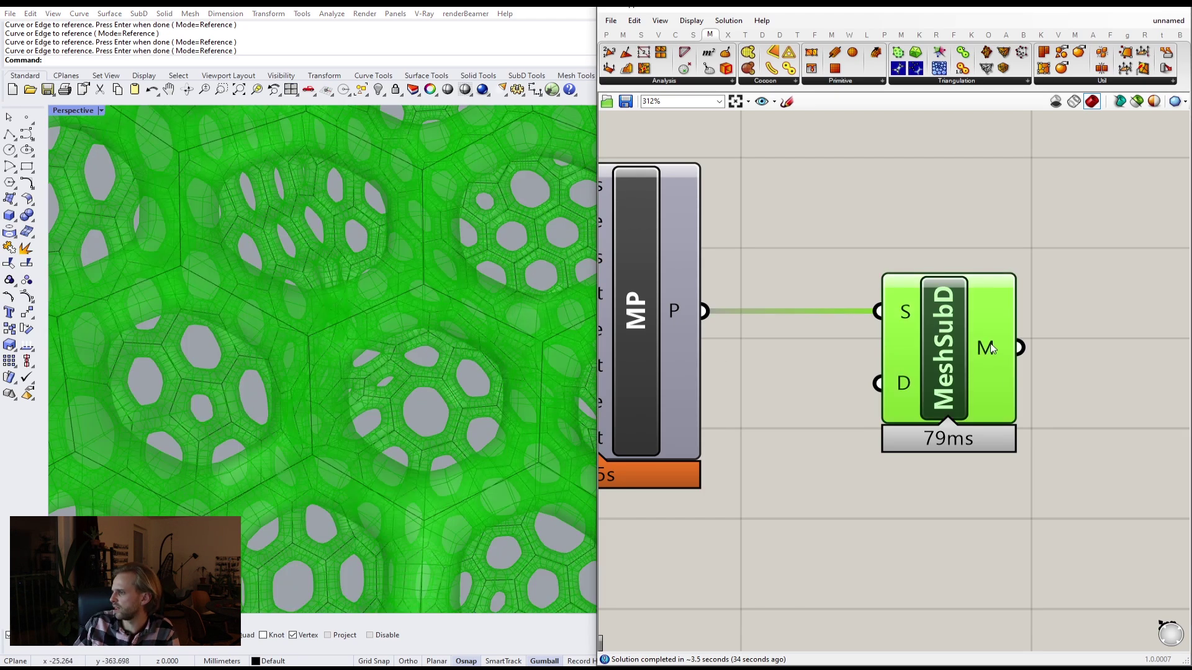
{"action": "right_click", "coordinate": [991, 349]}
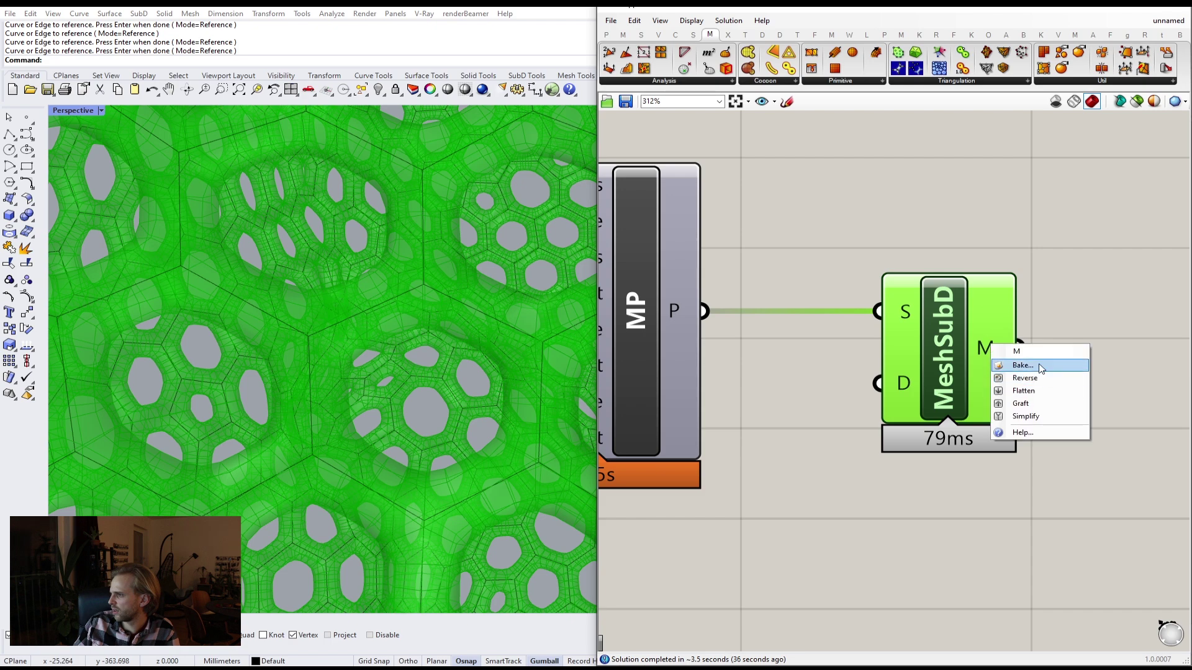
{"action": "left_click", "coordinate": [1030, 365]}
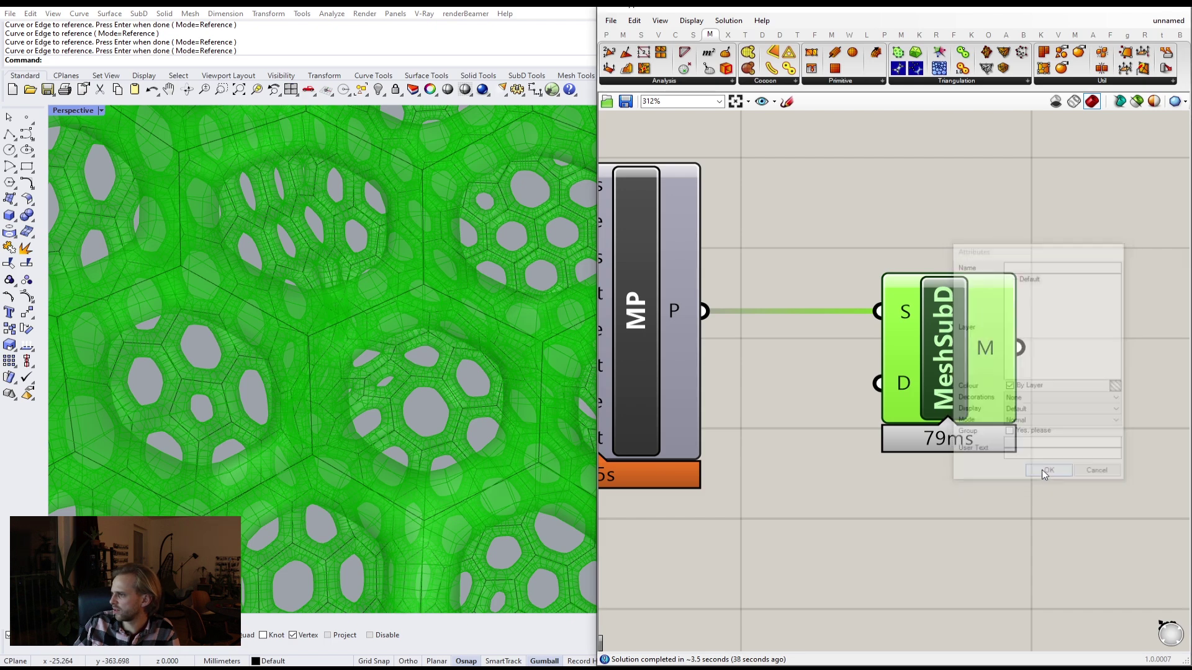
{"action": "left_click", "coordinate": [1049, 473]}
Move the baked mesh along the X axis, clear of the green Grasshopper preview.
{"action": "scroll", "coordinate": [415, 307], "scroll_direction": "down", "scroll_amount": 10}
{"action": "left_click", "coordinate": [395, 289]}
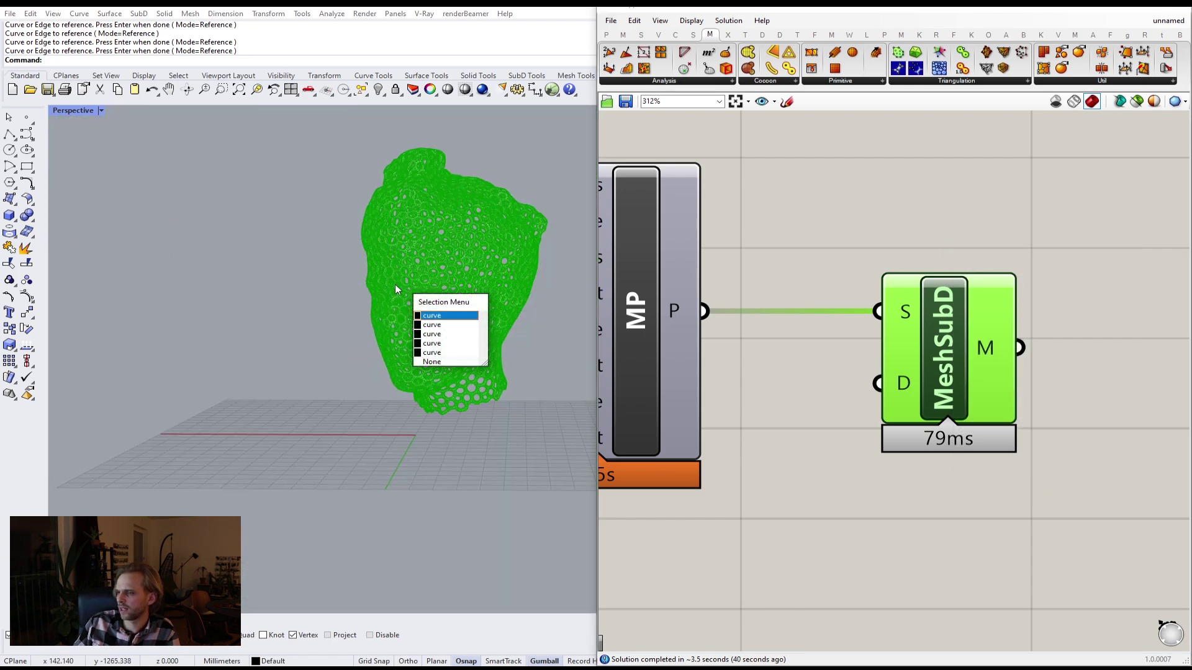
{"action": "left_click", "coordinate": [442, 360]}
{"action": "scroll", "coordinate": [335, 394], "scroll_direction": "up", "scroll_amount": 6}
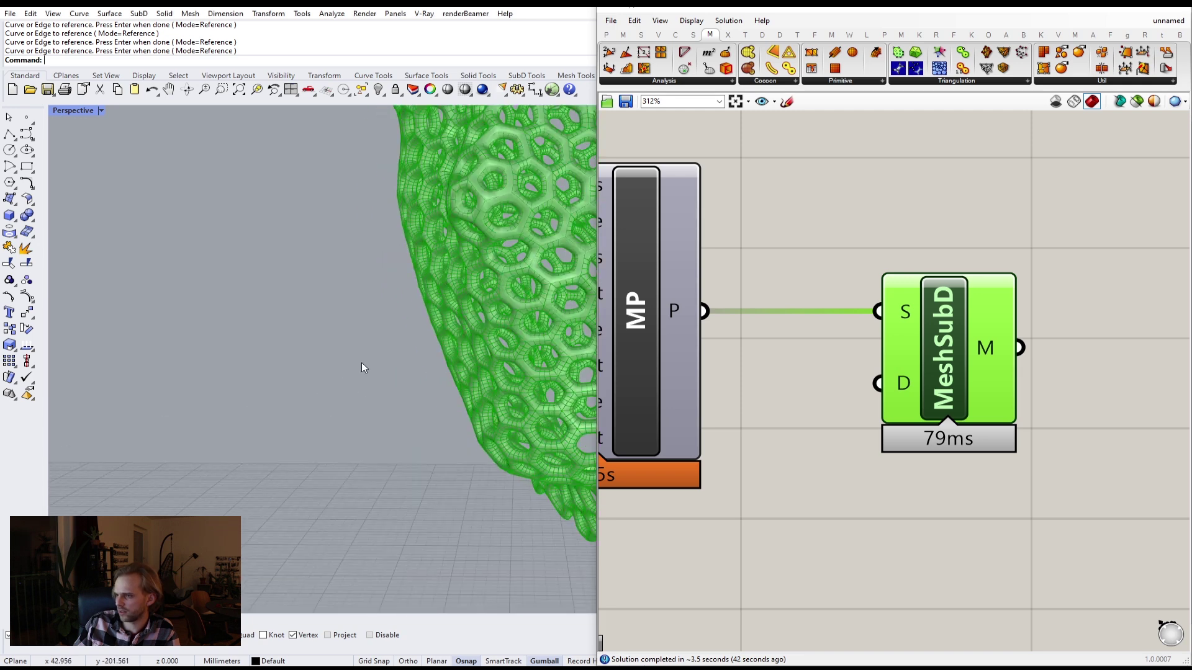
{"action": "left_click", "coordinate": [521, 353]}
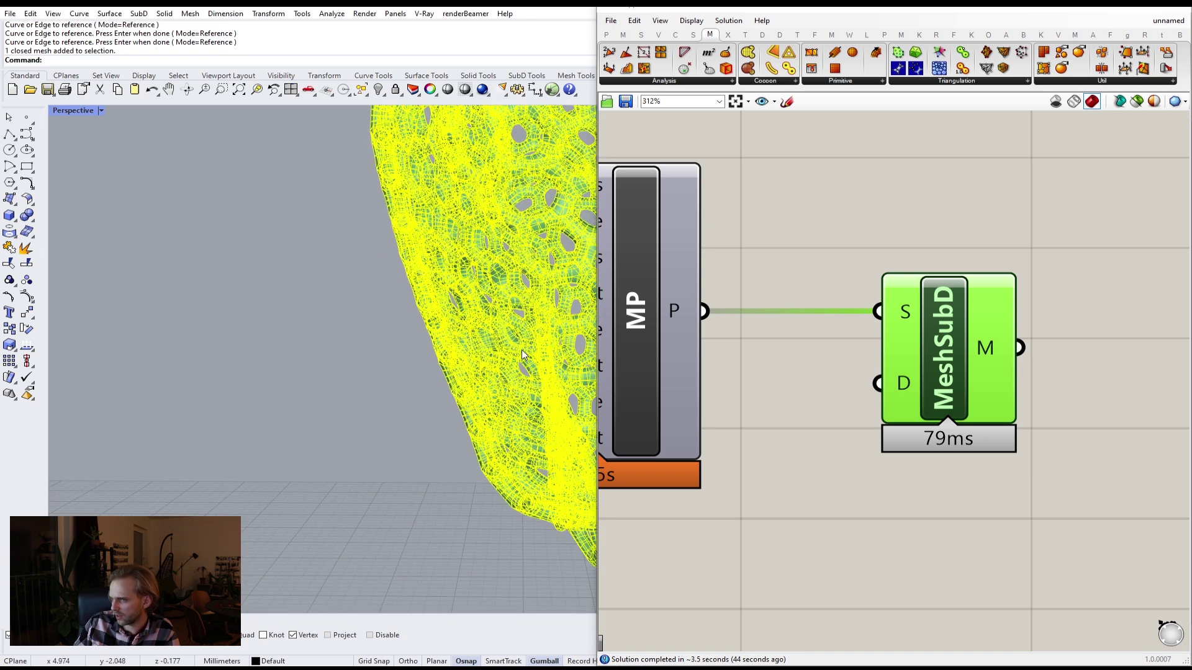
{"action": "scroll", "coordinate": [522, 354], "scroll_direction": "down", "scroll_amount": 5}
{"action": "left_click_drag", "start_coordinate": [382, 308], "coordinate": [261, 307]}
{"action": "left_click", "coordinate": [327, 378]}
Zoom the Perspective view to the moved mesh and collapse the Grasshopper window.
{"action": "scroll", "coordinate": [280, 322], "scroll_direction": "up", "scroll_amount": 15}
{"action": "right_click_drag", "start_coordinate": [406, 285], "coordinate": [368, 410], "text": "shift"}
{"action": "scroll", "coordinate": [368, 415], "scroll_direction": "down", "scroll_amount": 8}
{"action": "left_click", "coordinate": [248, 346]}
{"action": "type", "text": "Z"}
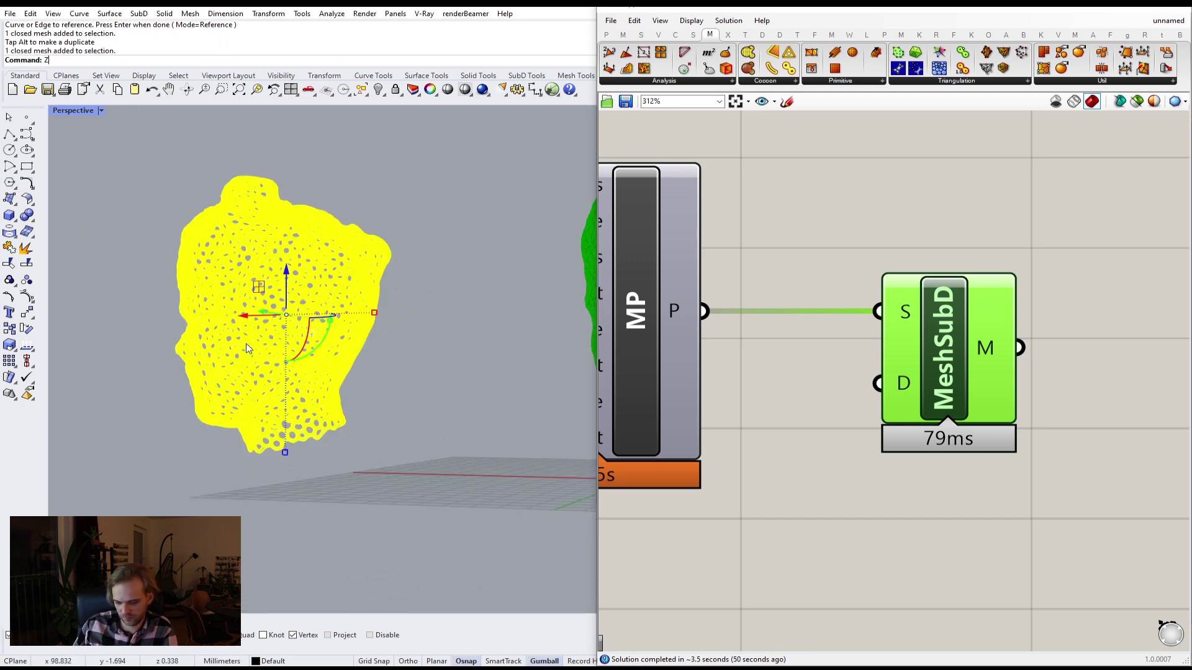
{"action": "type", "text": "S"}
{"action": "key", "text": "Return"}
{"action": "key", "text": "Escape"}
{"action": "double_click", "coordinate": [1128, 8]}
Set the Perspective viewport's display mode to Arctic.
{"action": "right_click_drag", "start_coordinate": [533, 281], "coordinate": [599, 279]}
{"action": "right_click", "coordinate": [62, 110]}
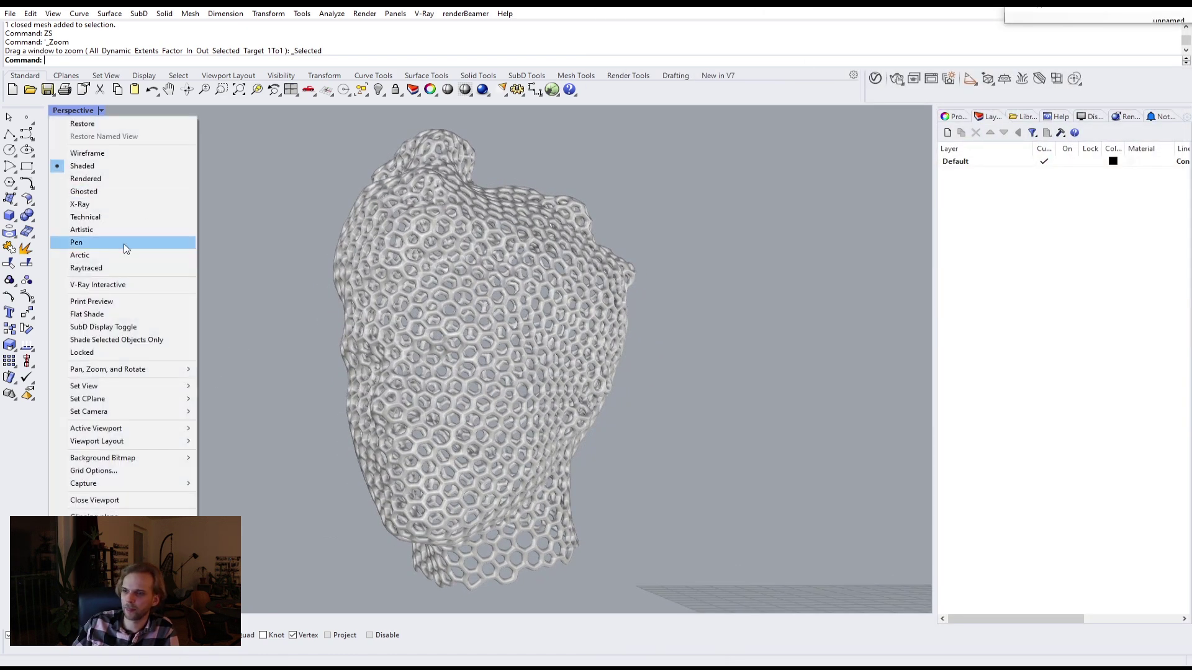
{"action": "left_click", "coordinate": [80, 255]}
Examine the piped head mesh from several angles, both close up and as a whole.
{"action": "right_click_drag", "start_coordinate": [565, 391], "coordinate": [574, 391]}
{"action": "scroll", "coordinate": [467, 423], "scroll_direction": "up", "scroll_amount": 4}
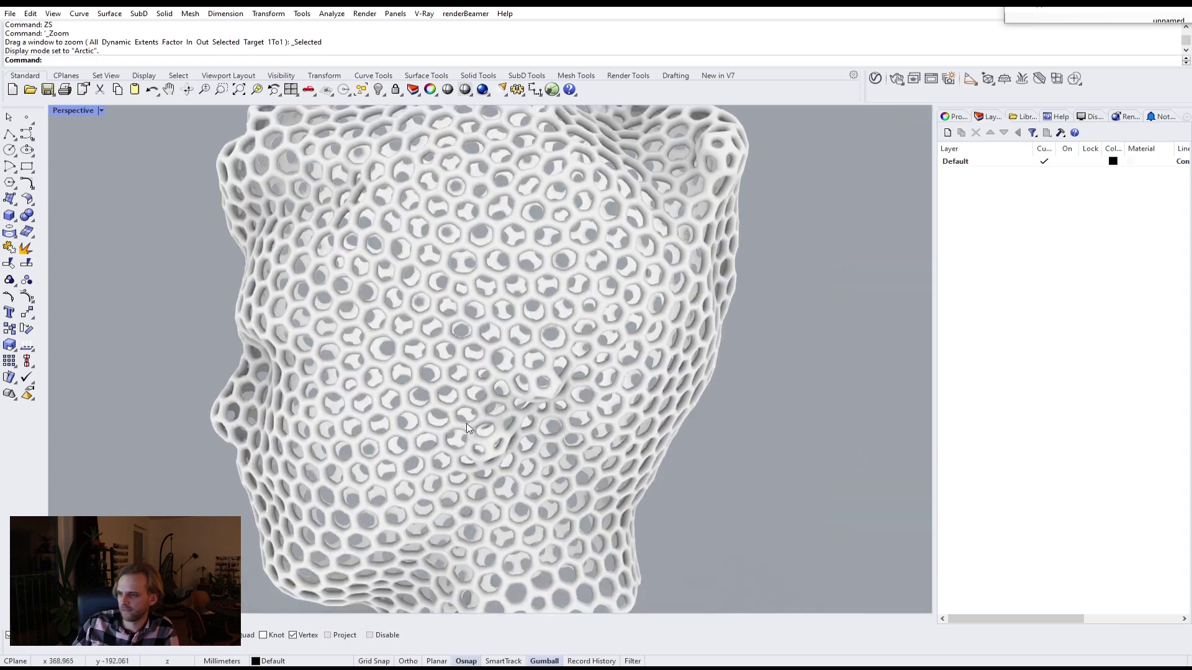
{"action": "scroll", "coordinate": [509, 404], "scroll_direction": "down", "scroll_amount": 2}
{"action": "right_click_drag", "start_coordinate": [466, 403], "coordinate": [510, 383]}
{"action": "right_click_drag", "start_coordinate": [261, 416], "coordinate": [510, 352]}
{"action": "scroll", "coordinate": [646, 369], "scroll_direction": "up", "scroll_amount": 8}
{"action": "scroll", "coordinate": [610, 364], "scroll_direction": "down", "scroll_amount": 8}
{"action": "scroll", "coordinate": [437, 427], "scroll_direction": "down", "scroll_amount": 7}
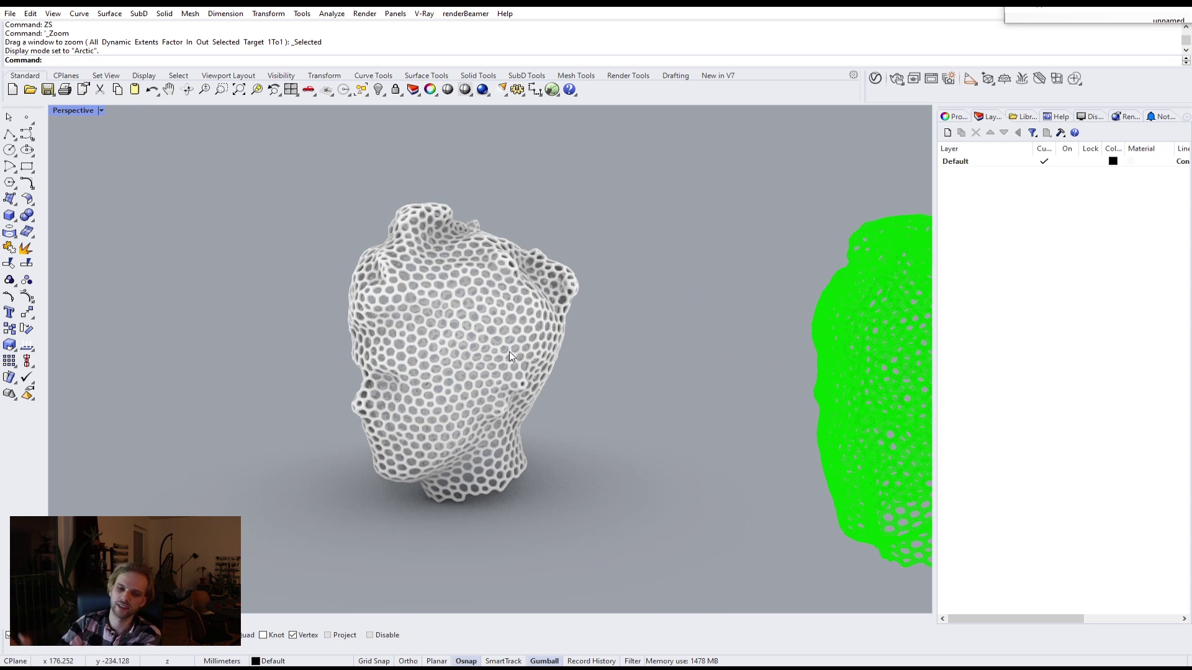
Select the baked head mesh and start the Export command for it.
{"action": "left_click", "coordinate": [509, 351]}
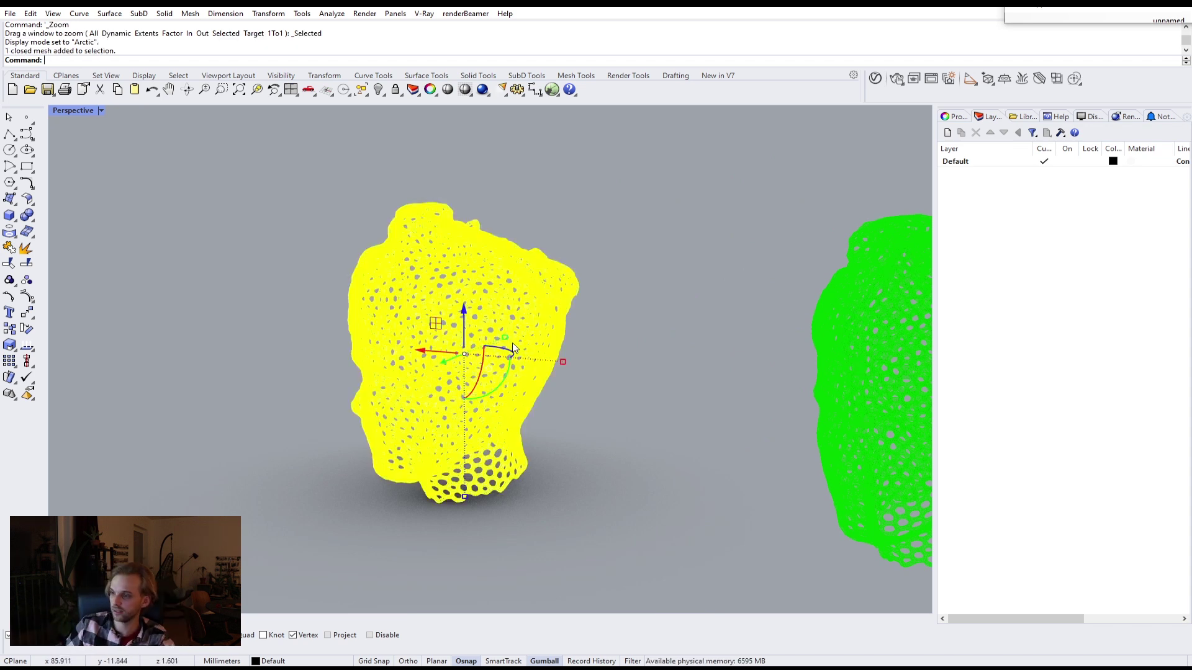
{"action": "type", "text": "R"}
{"action": "key", "text": "Return"}
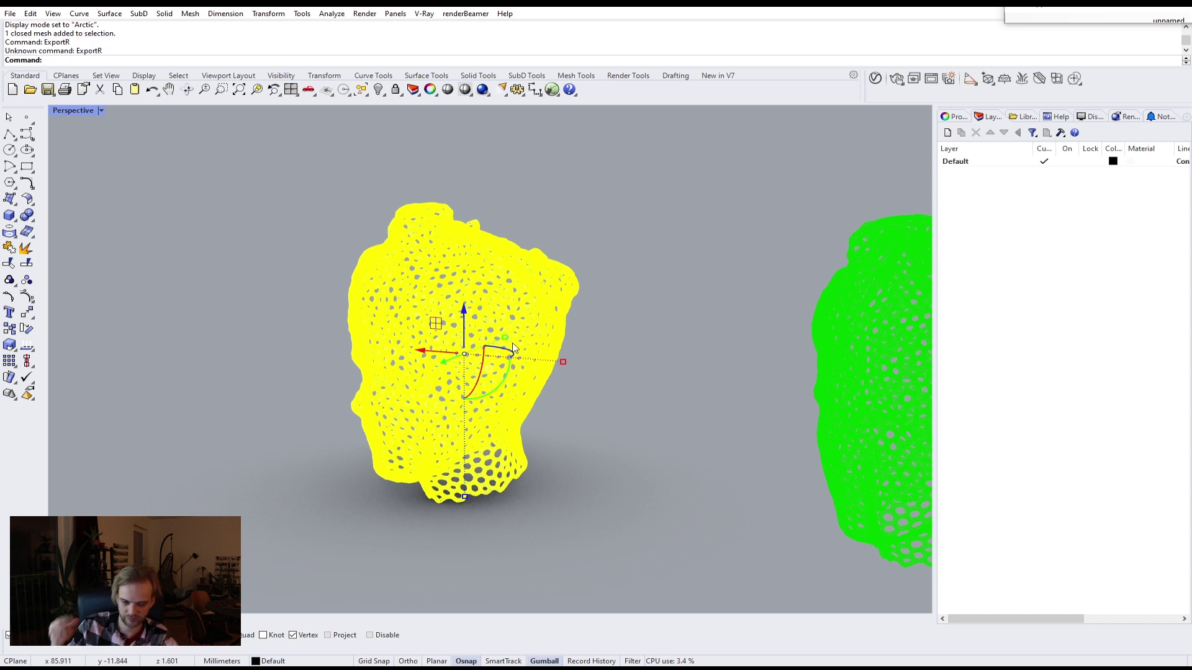
{"action": "type", "text": "Exp"}
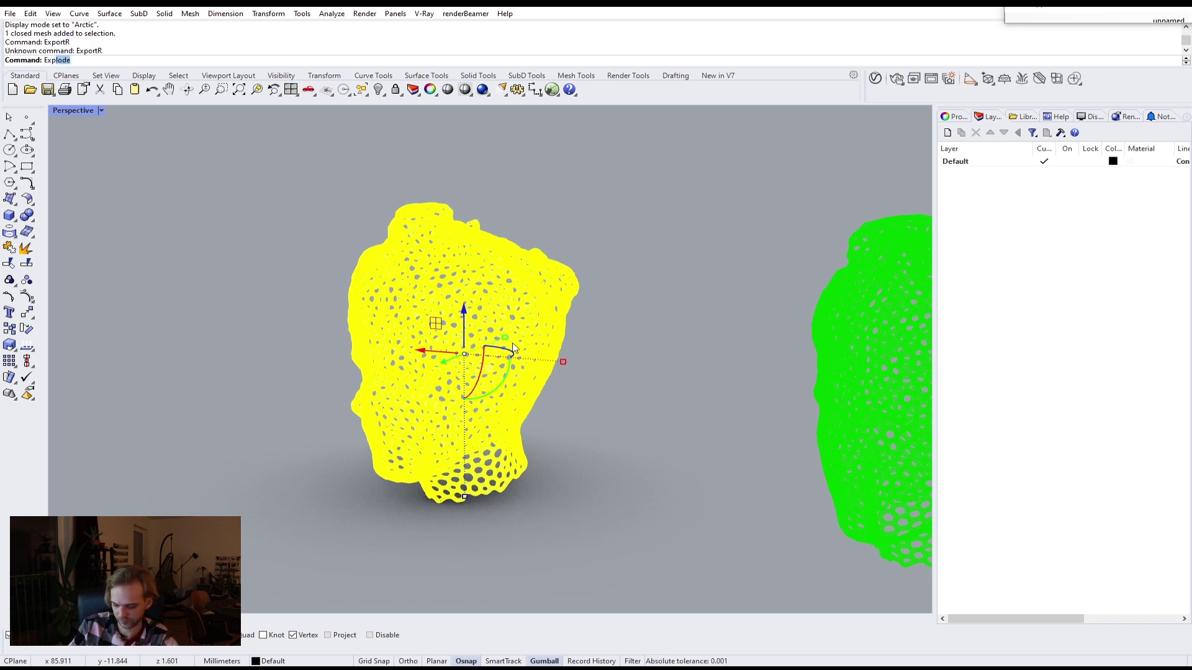
{"action": "type", "text": "ort"}
{"action": "key", "text": "Return"}
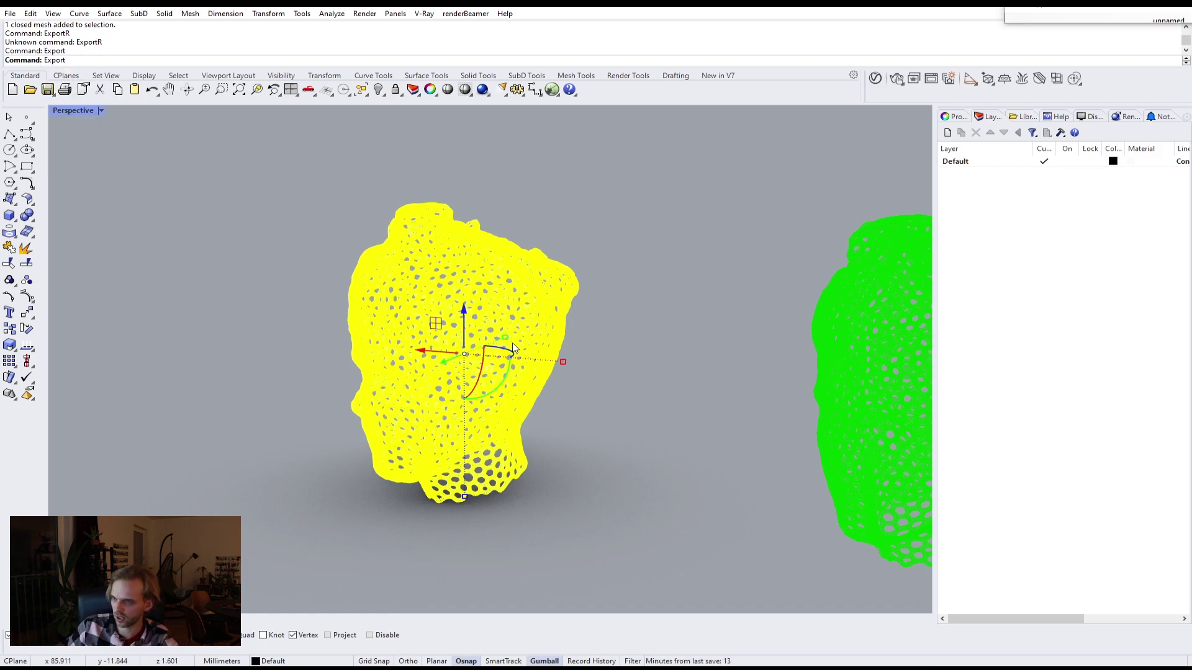